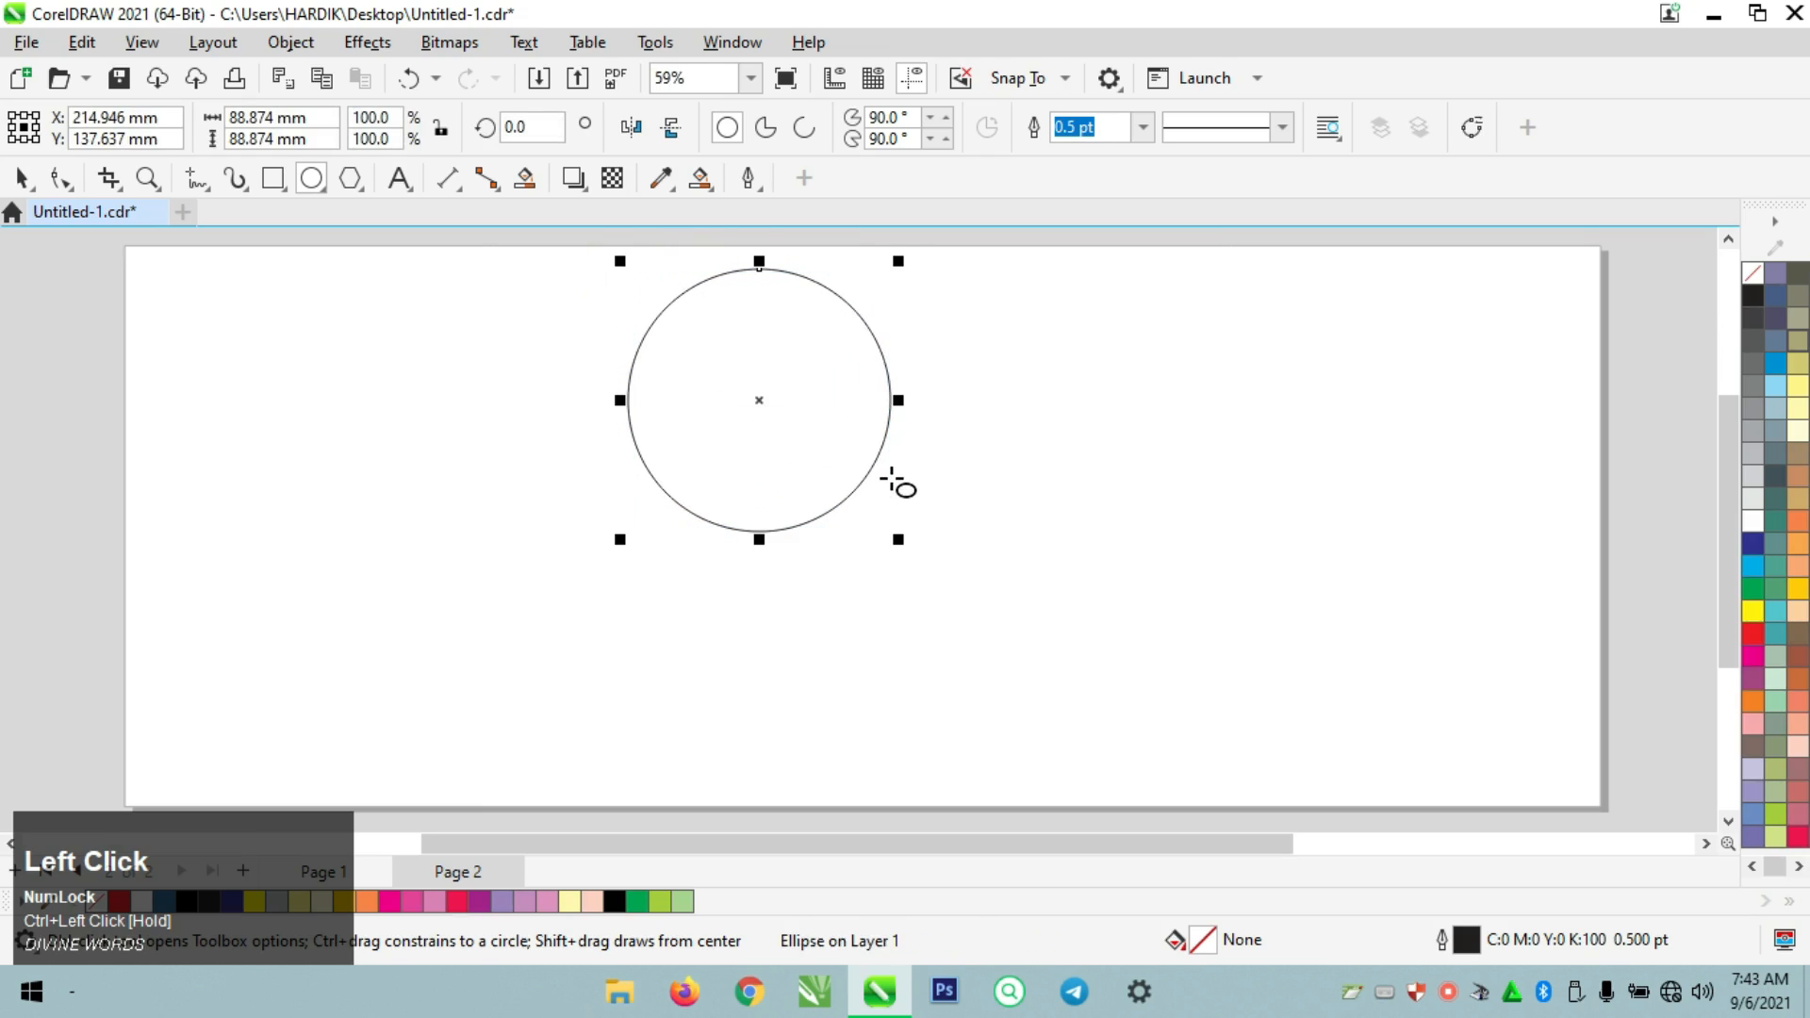
Make a concentric copy of the circle scaled to about 21.5 mm across and move it down inside the large circle's lower edge
key(space)
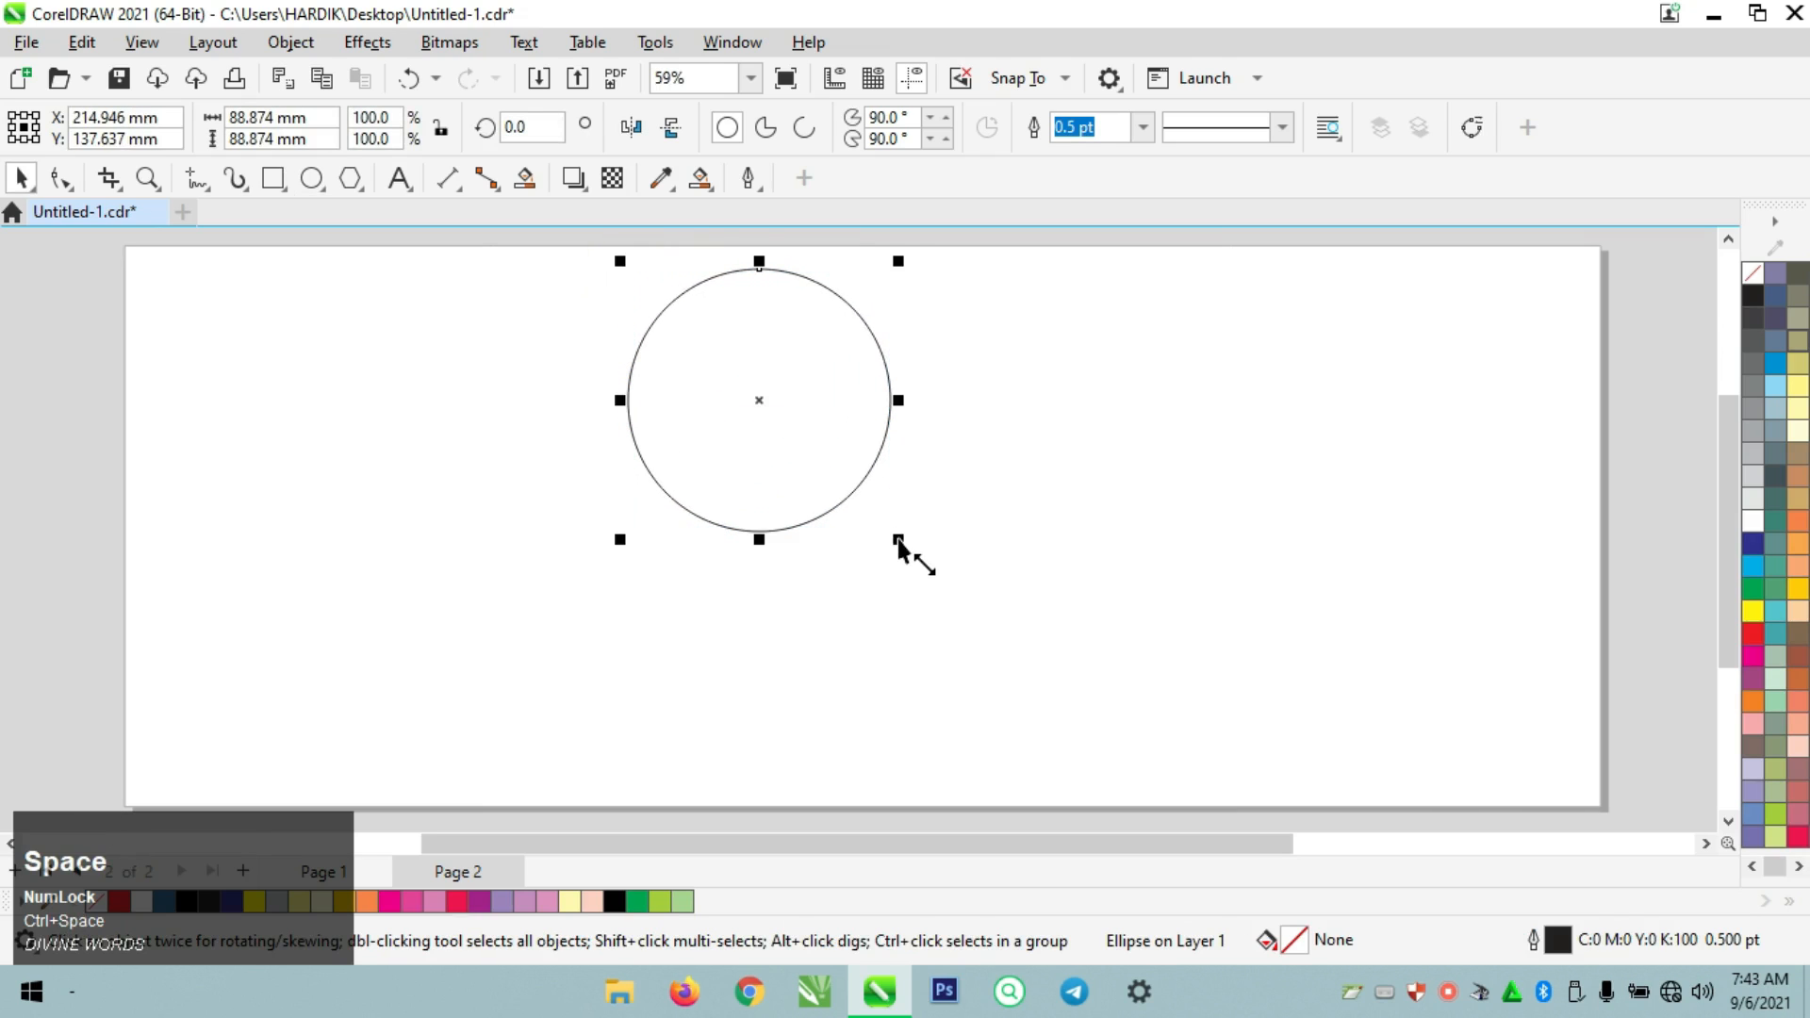
right_click(803, 445)
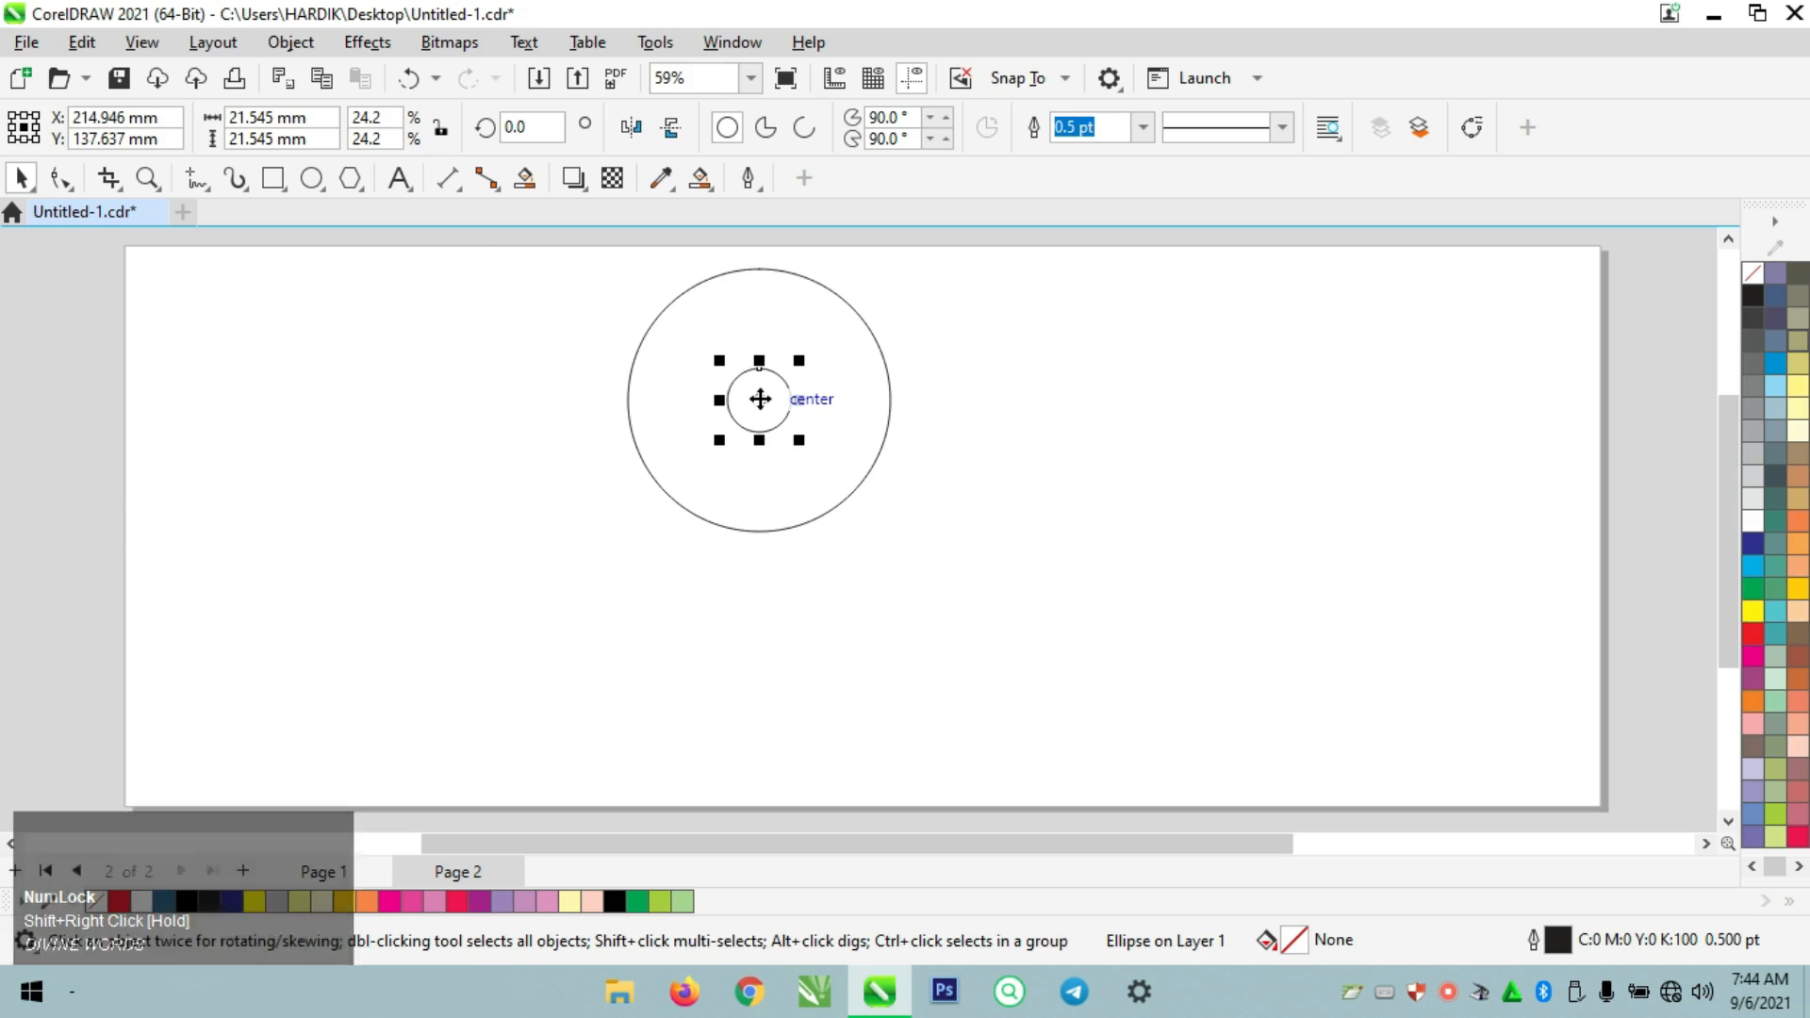
drag(761, 399, 760, 498)
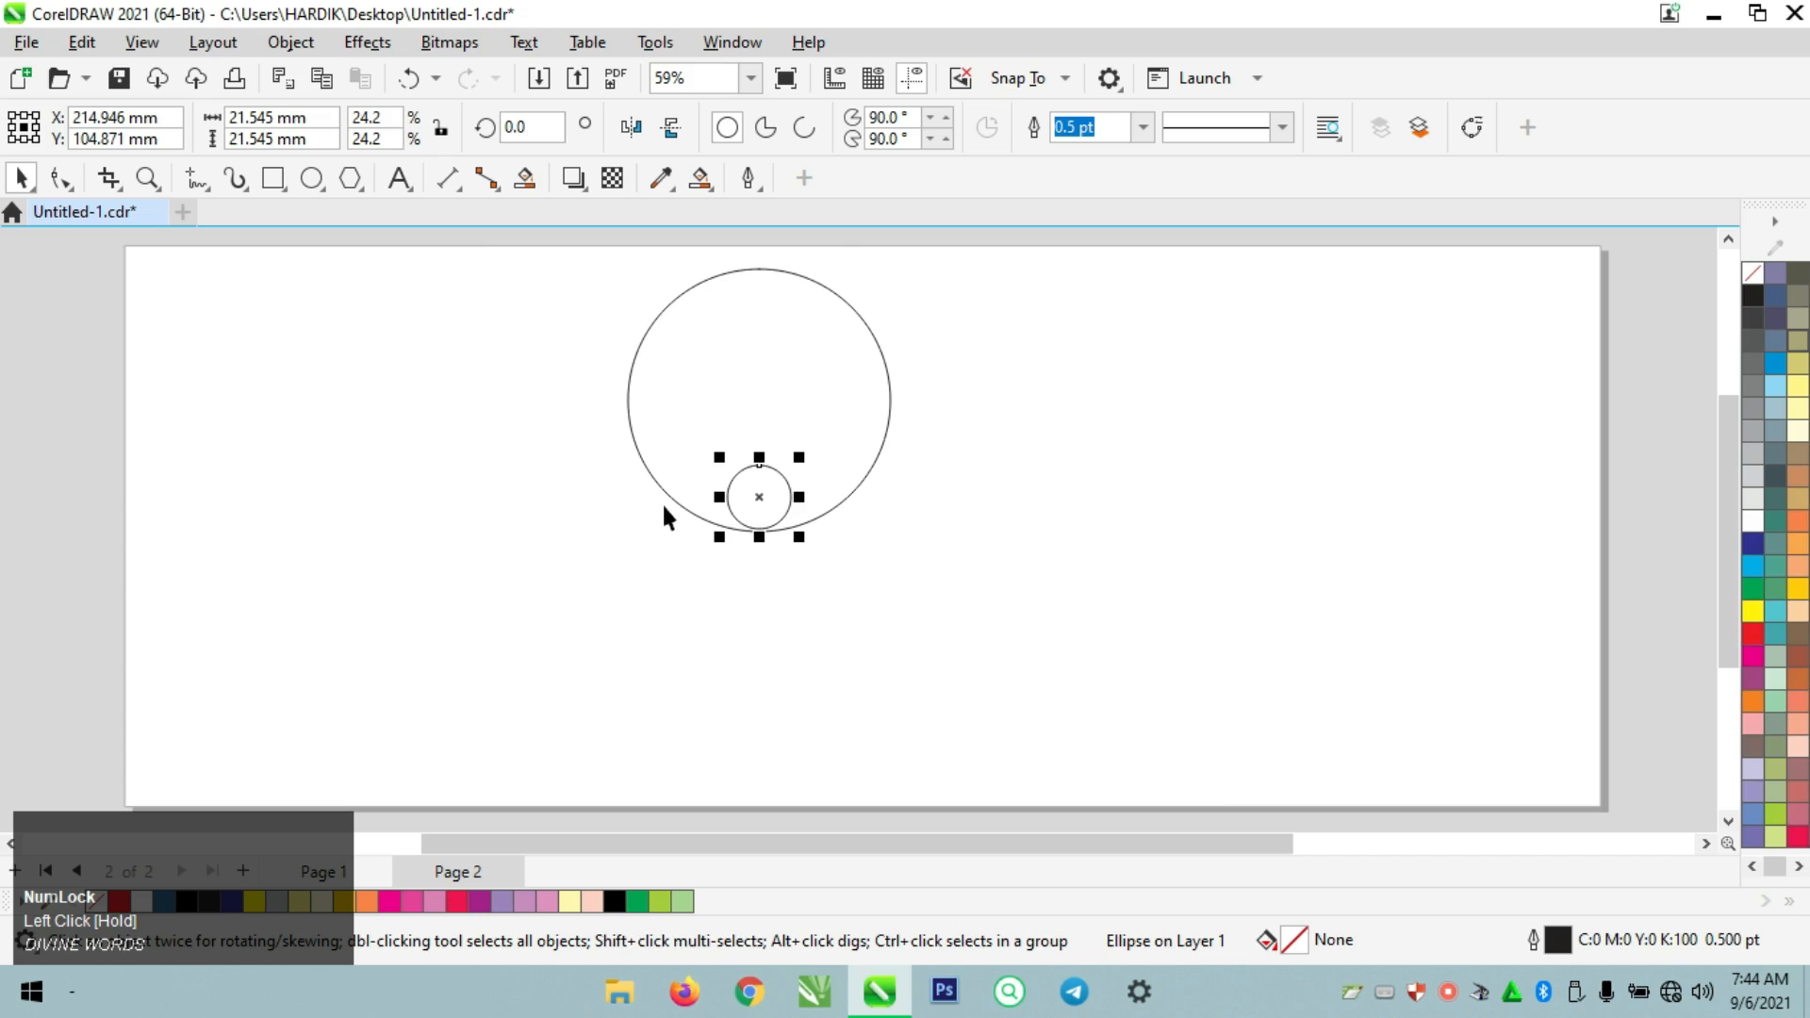
Move the small circle slightly down so its lowest point touches the large circle's bottom edge
click(148, 186)
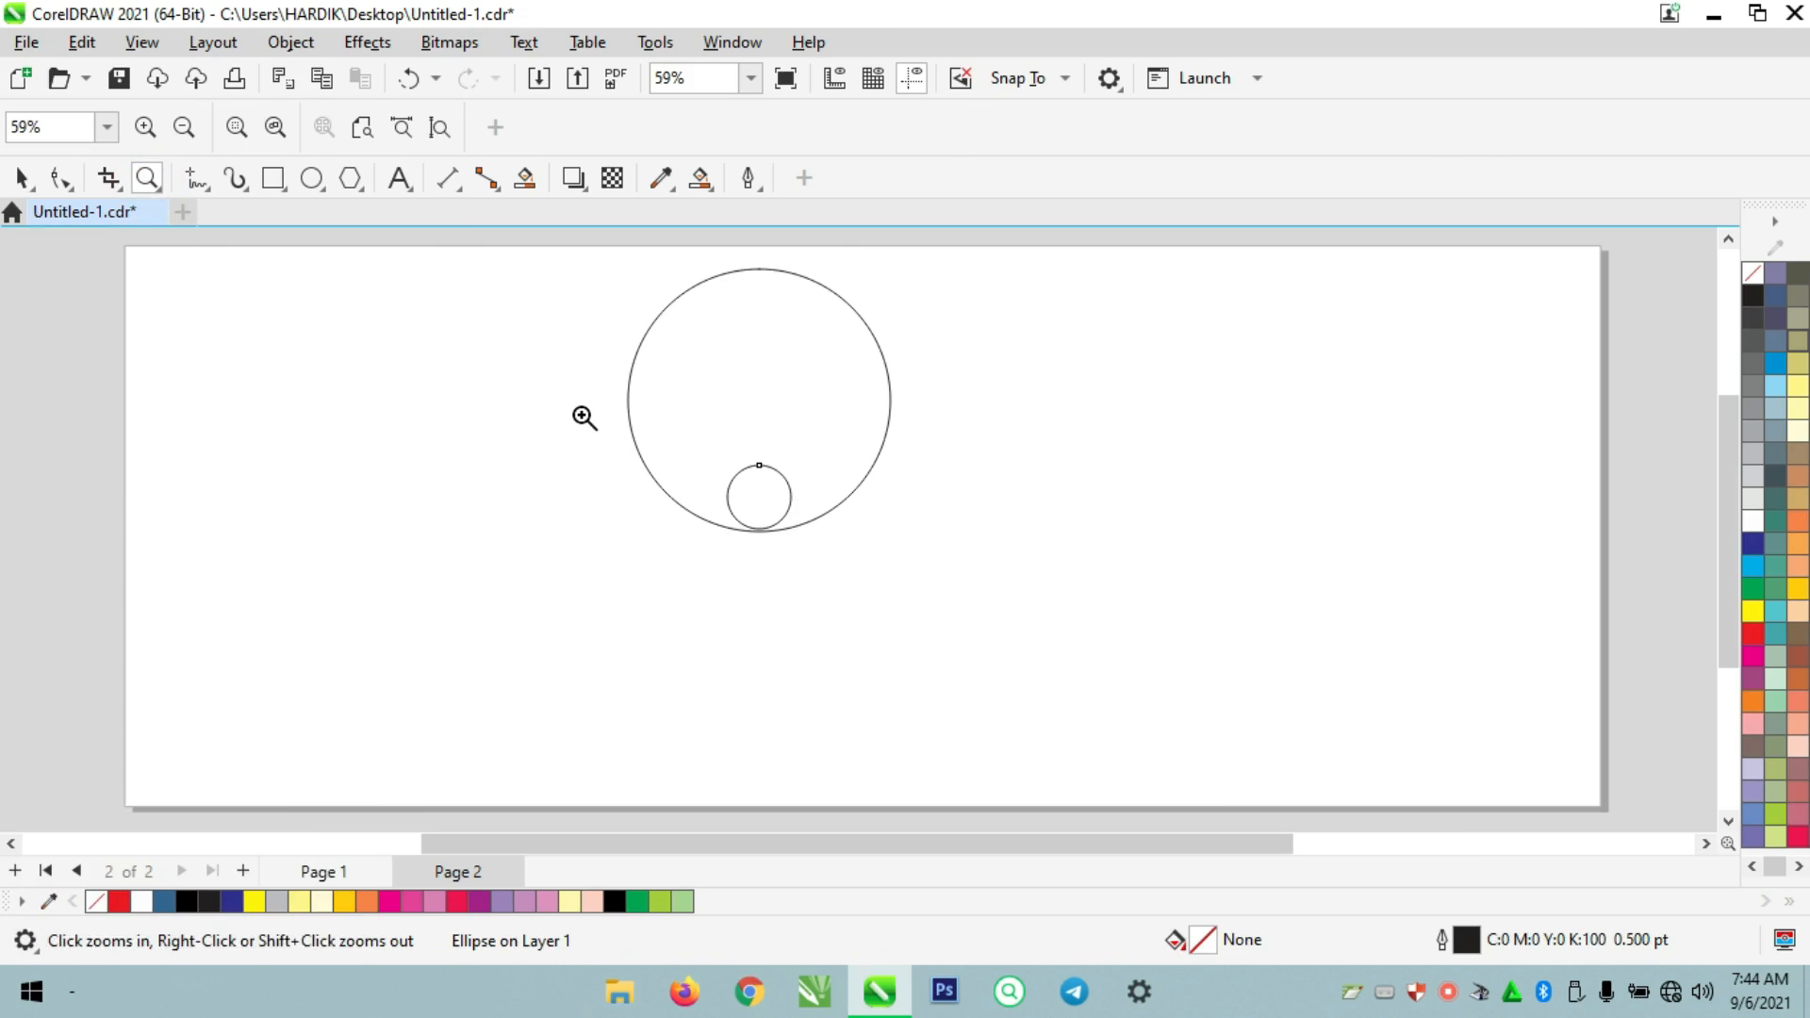
drag(585, 418, 928, 559)
key(ctrl+space)
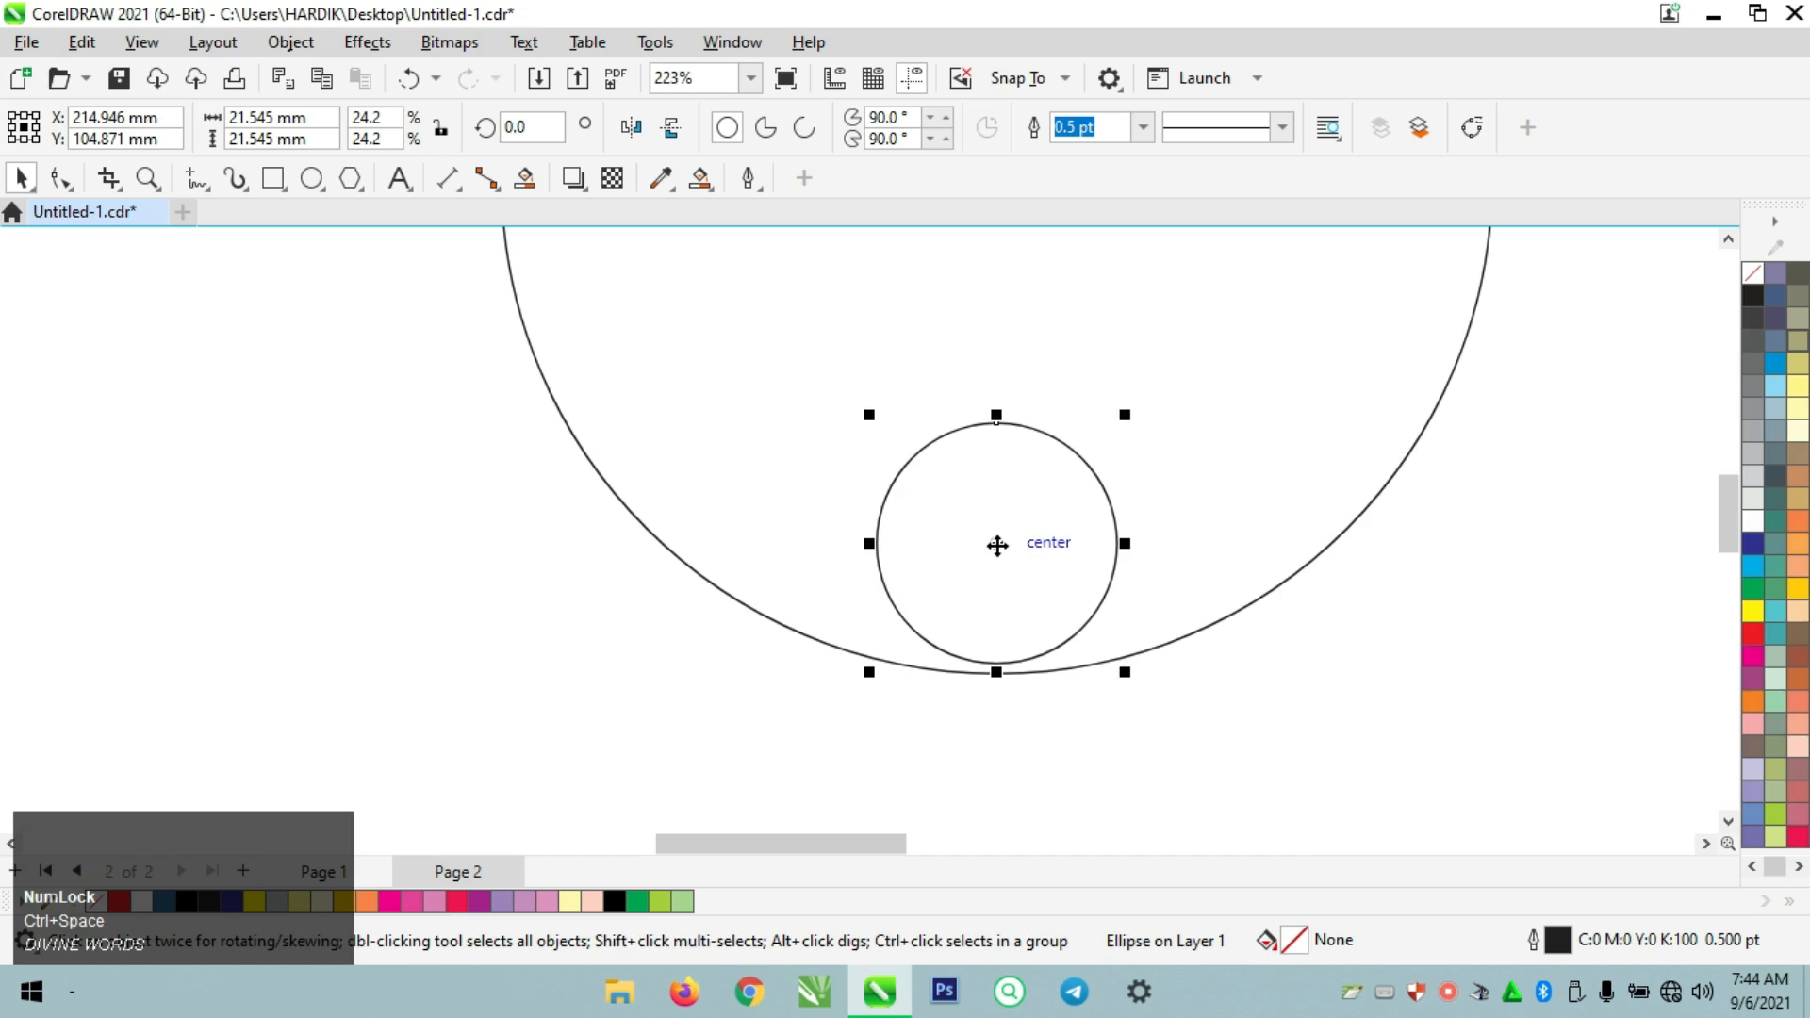
mouse_move(998, 545)
mouse_down()
mouse_move(1002, 571)
mouse_move(999, 556)
mouse_up()
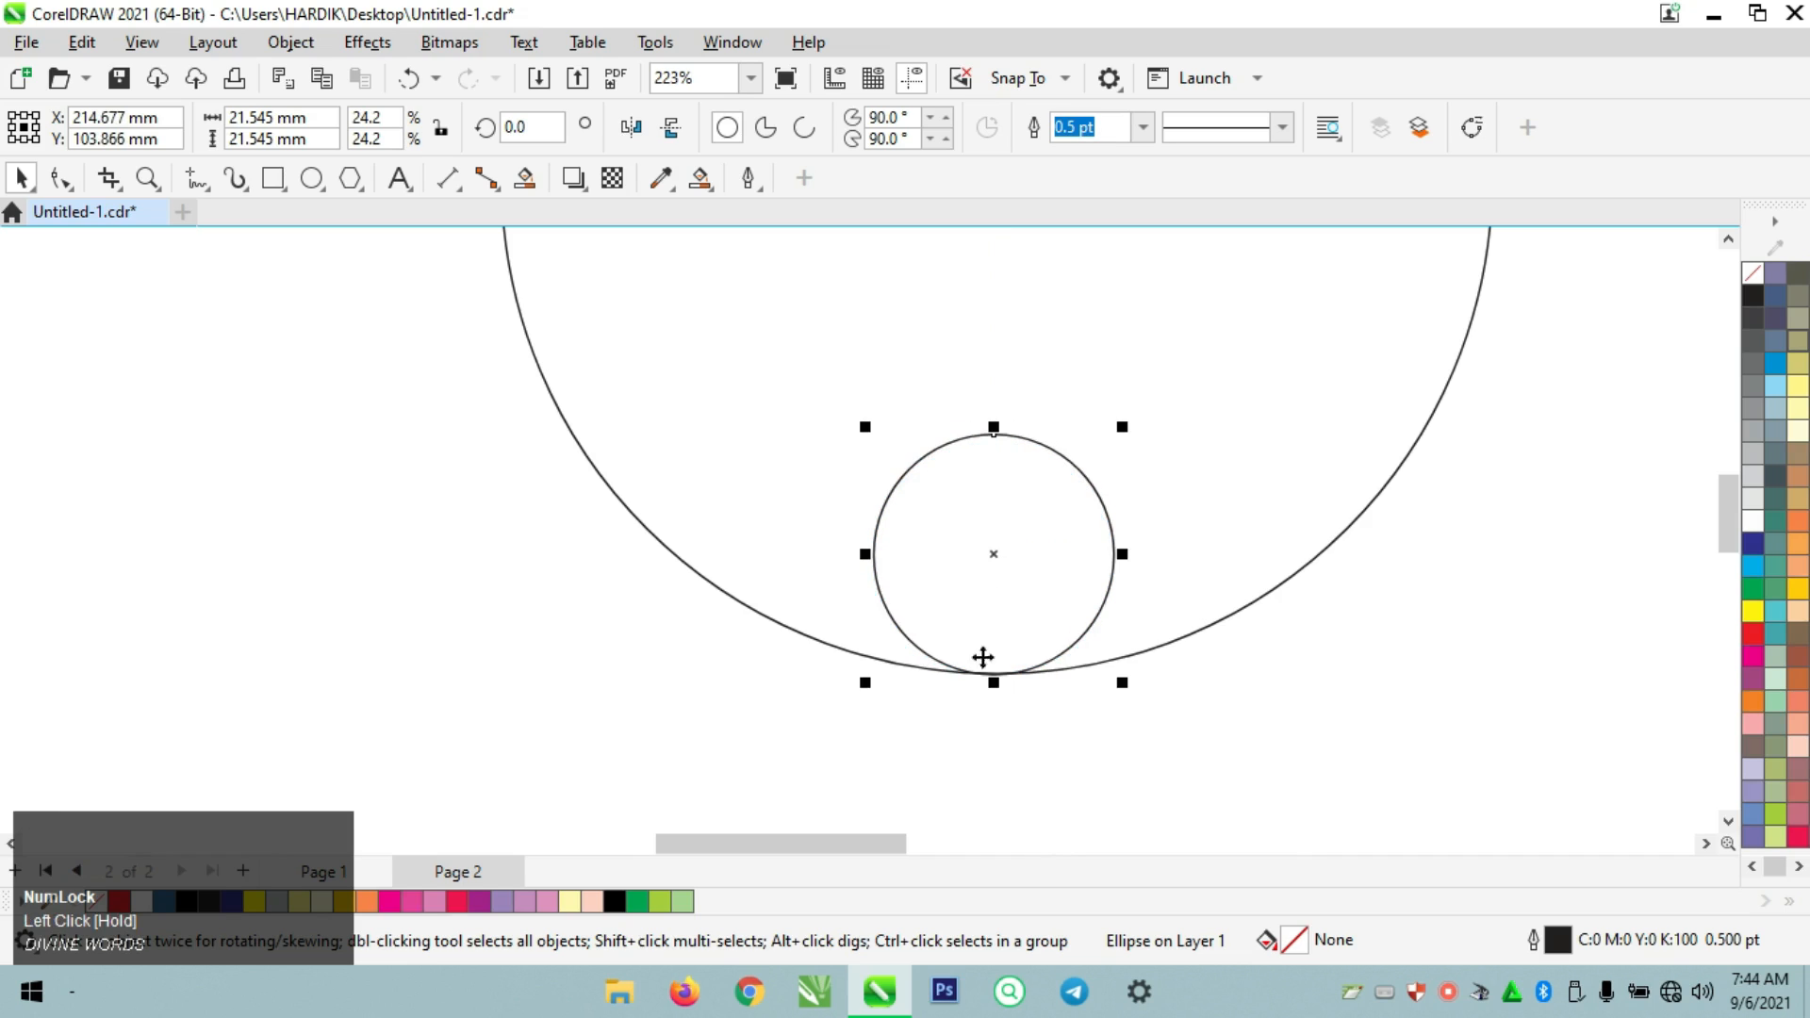
click(929, 715)
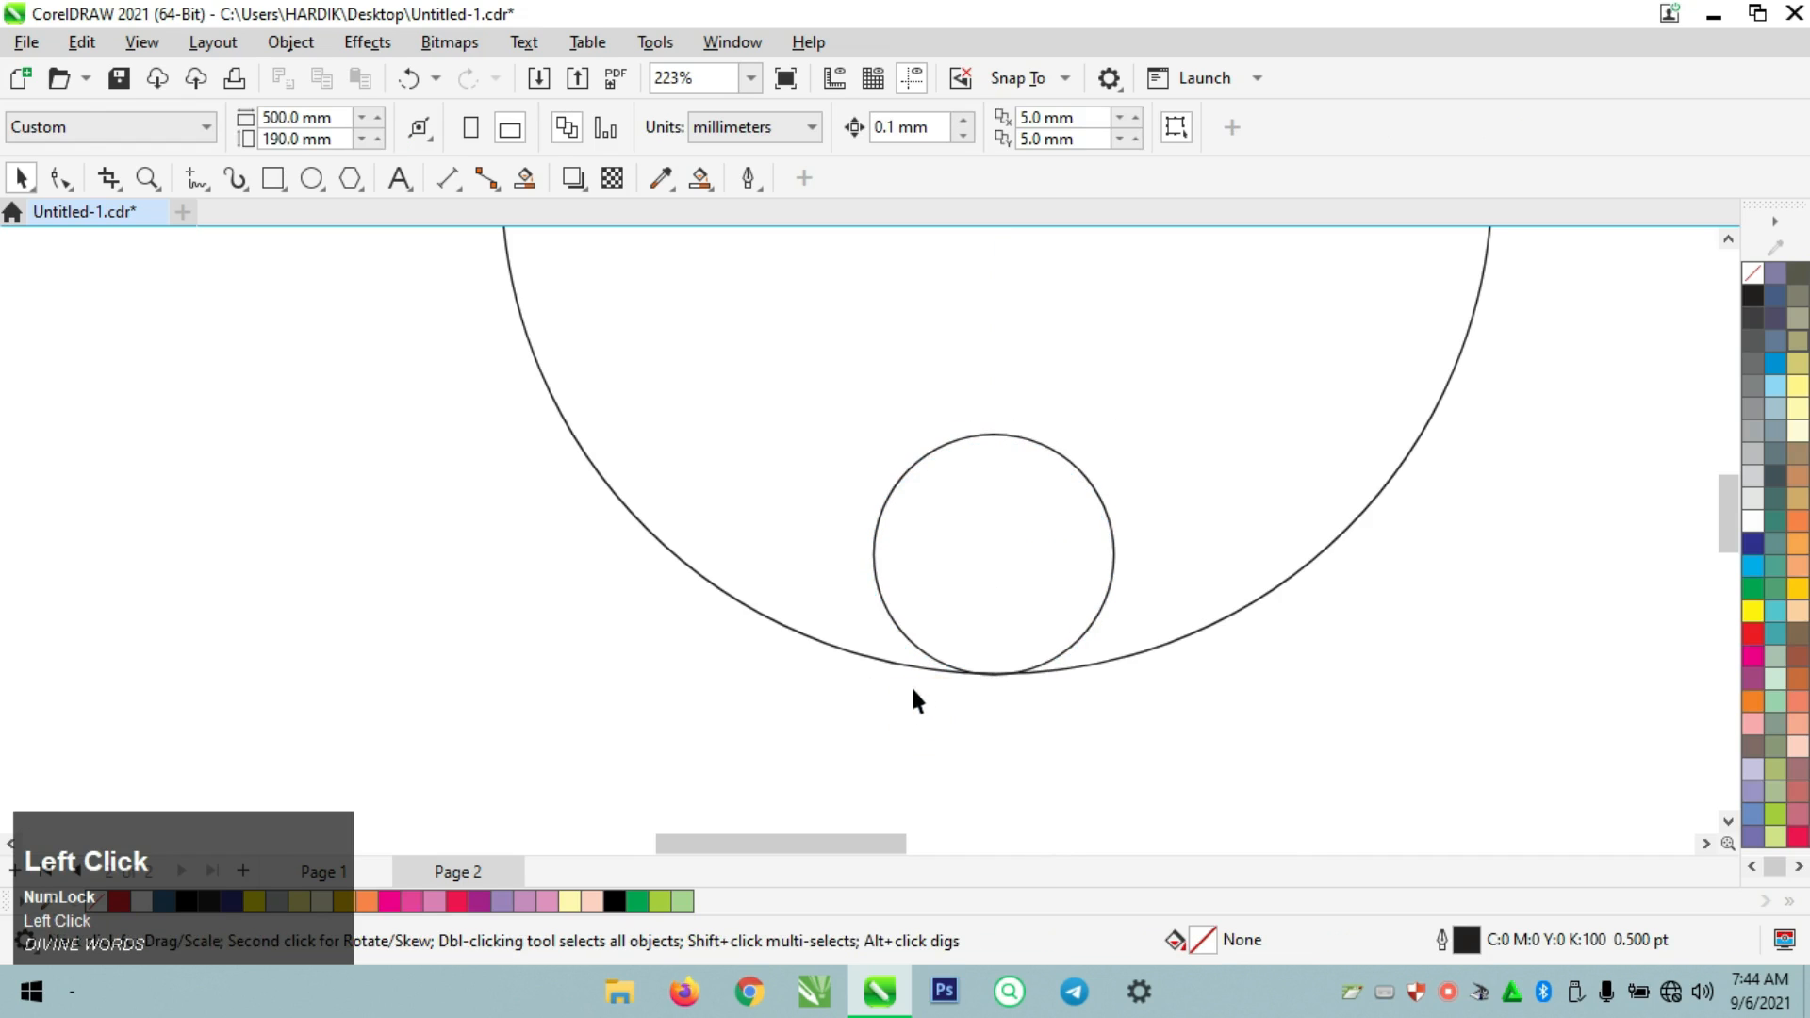
Move the large circle's center of rotation to the center of the small circle
key(z)
right_click(913, 684)
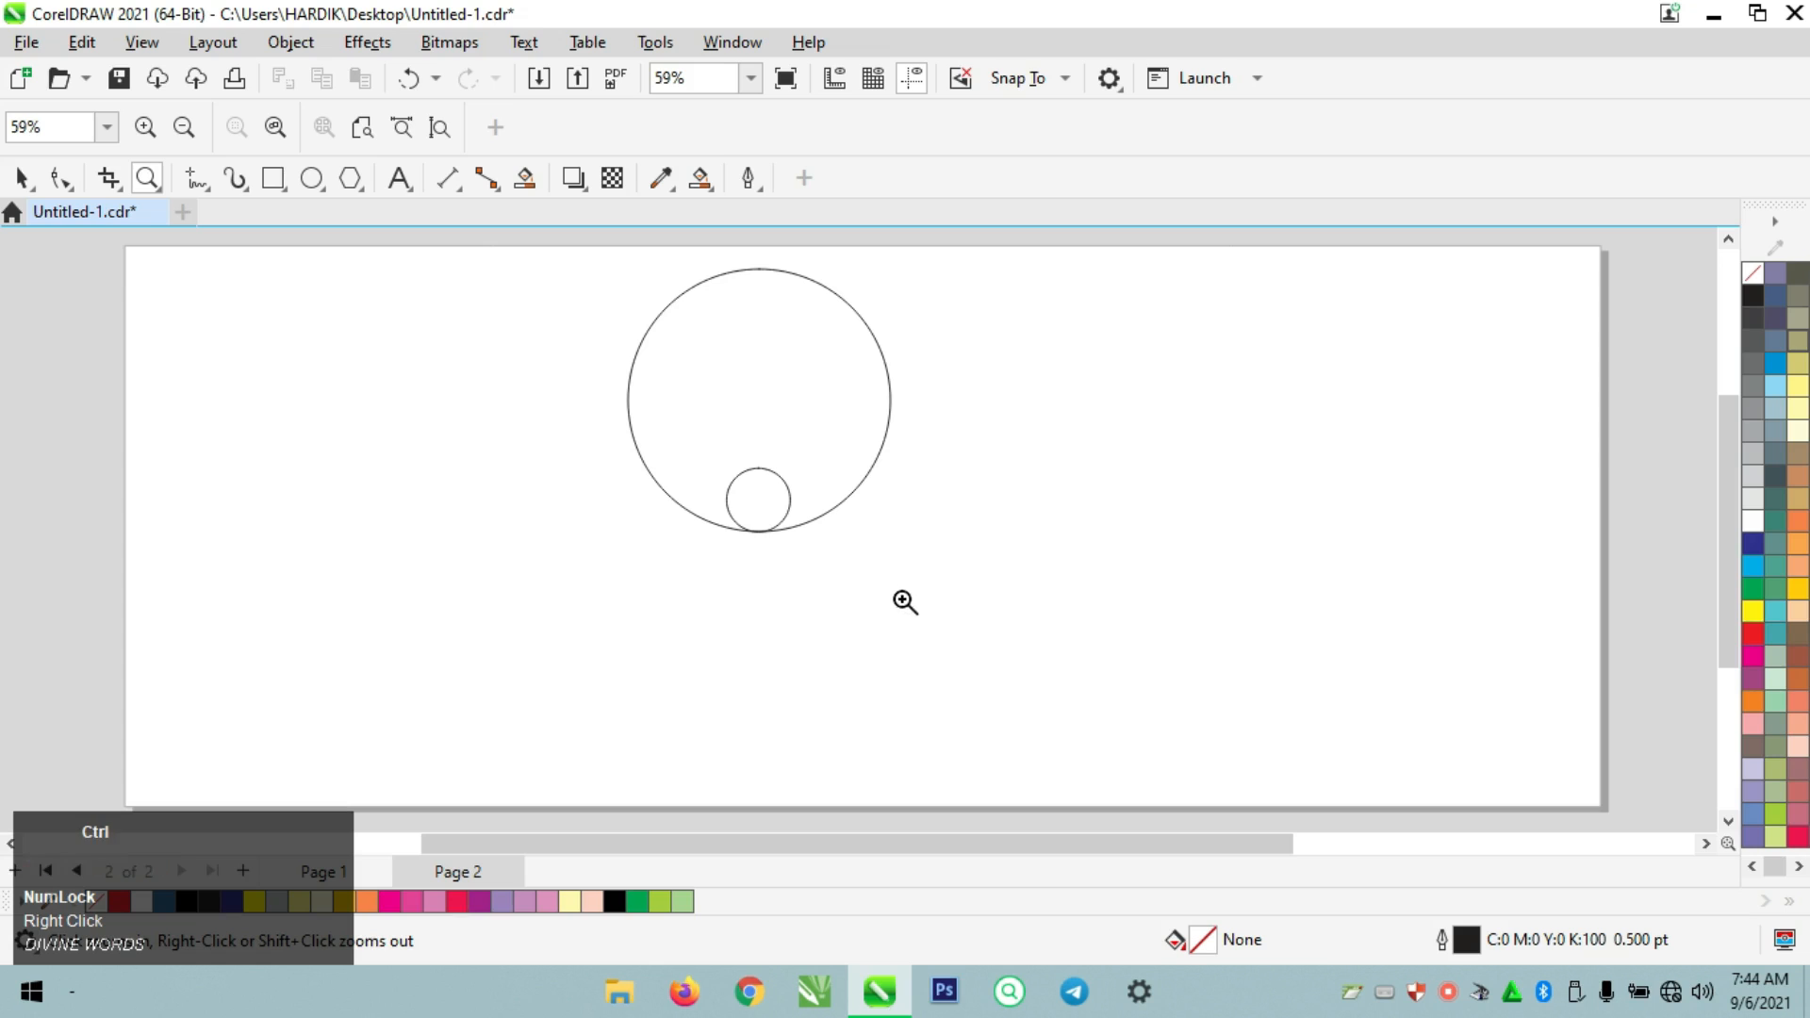
key(ctrl+space)
click(826, 396)
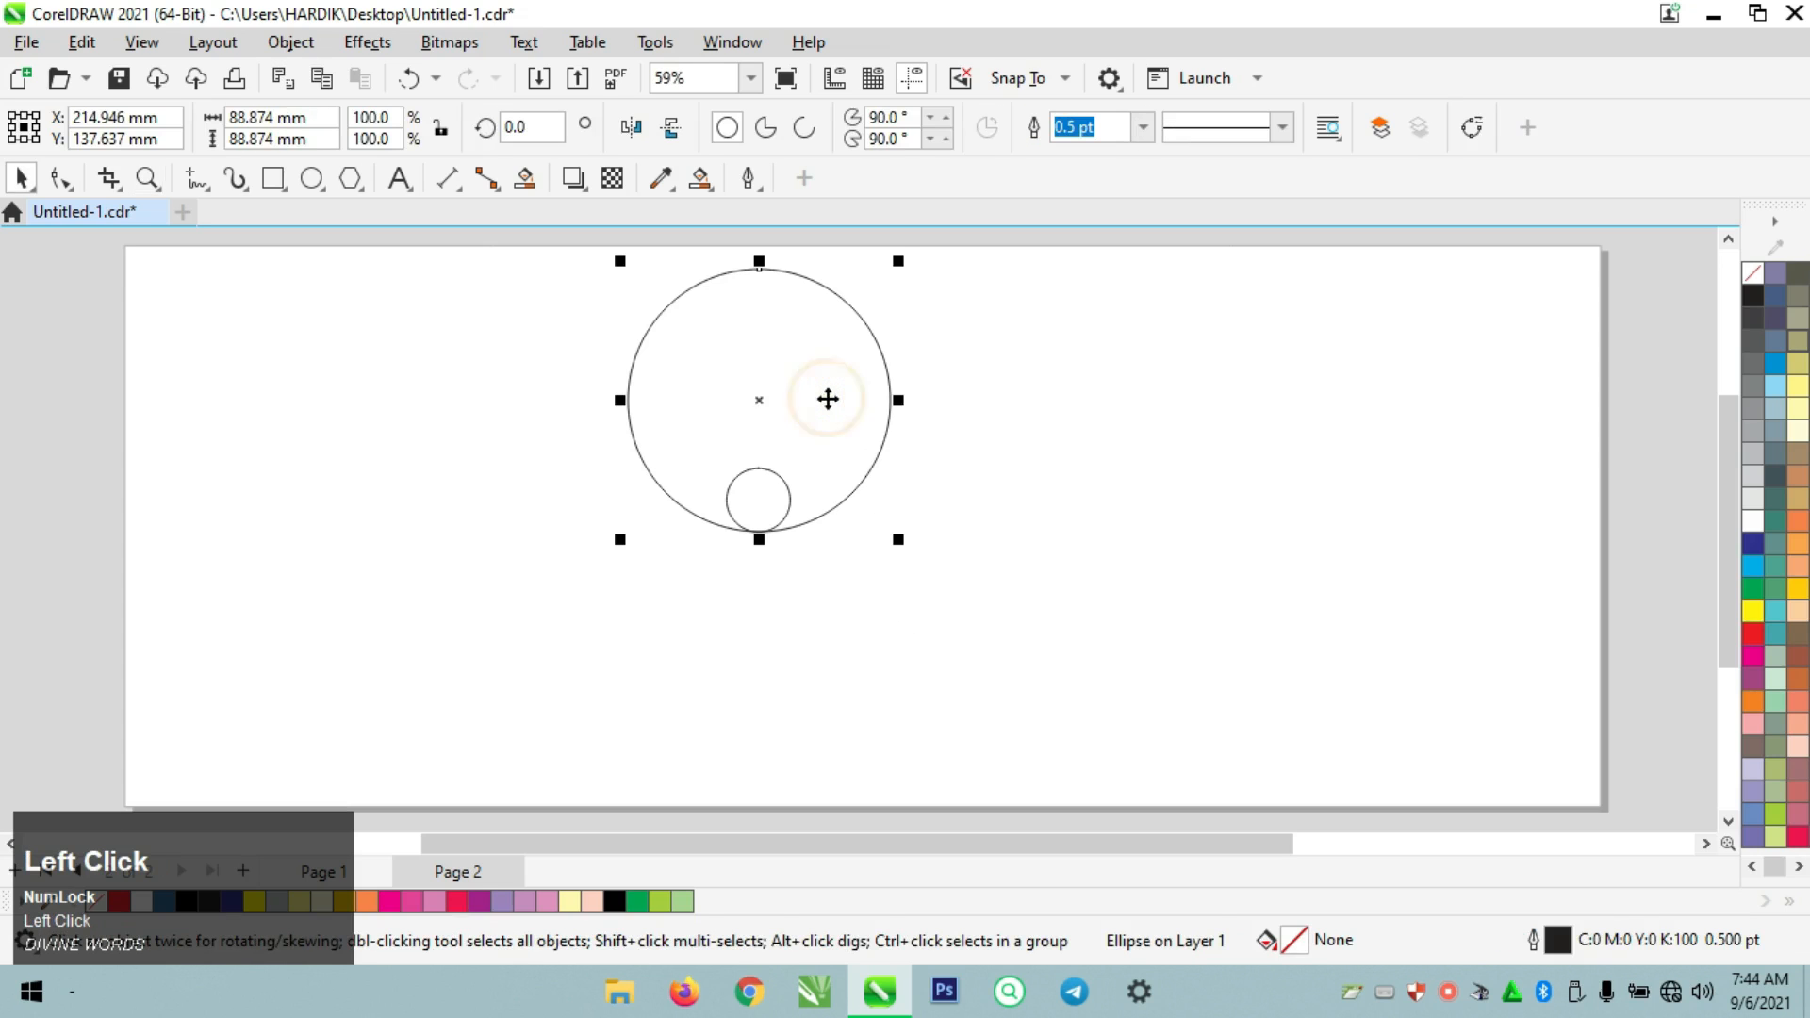
click(828, 400)
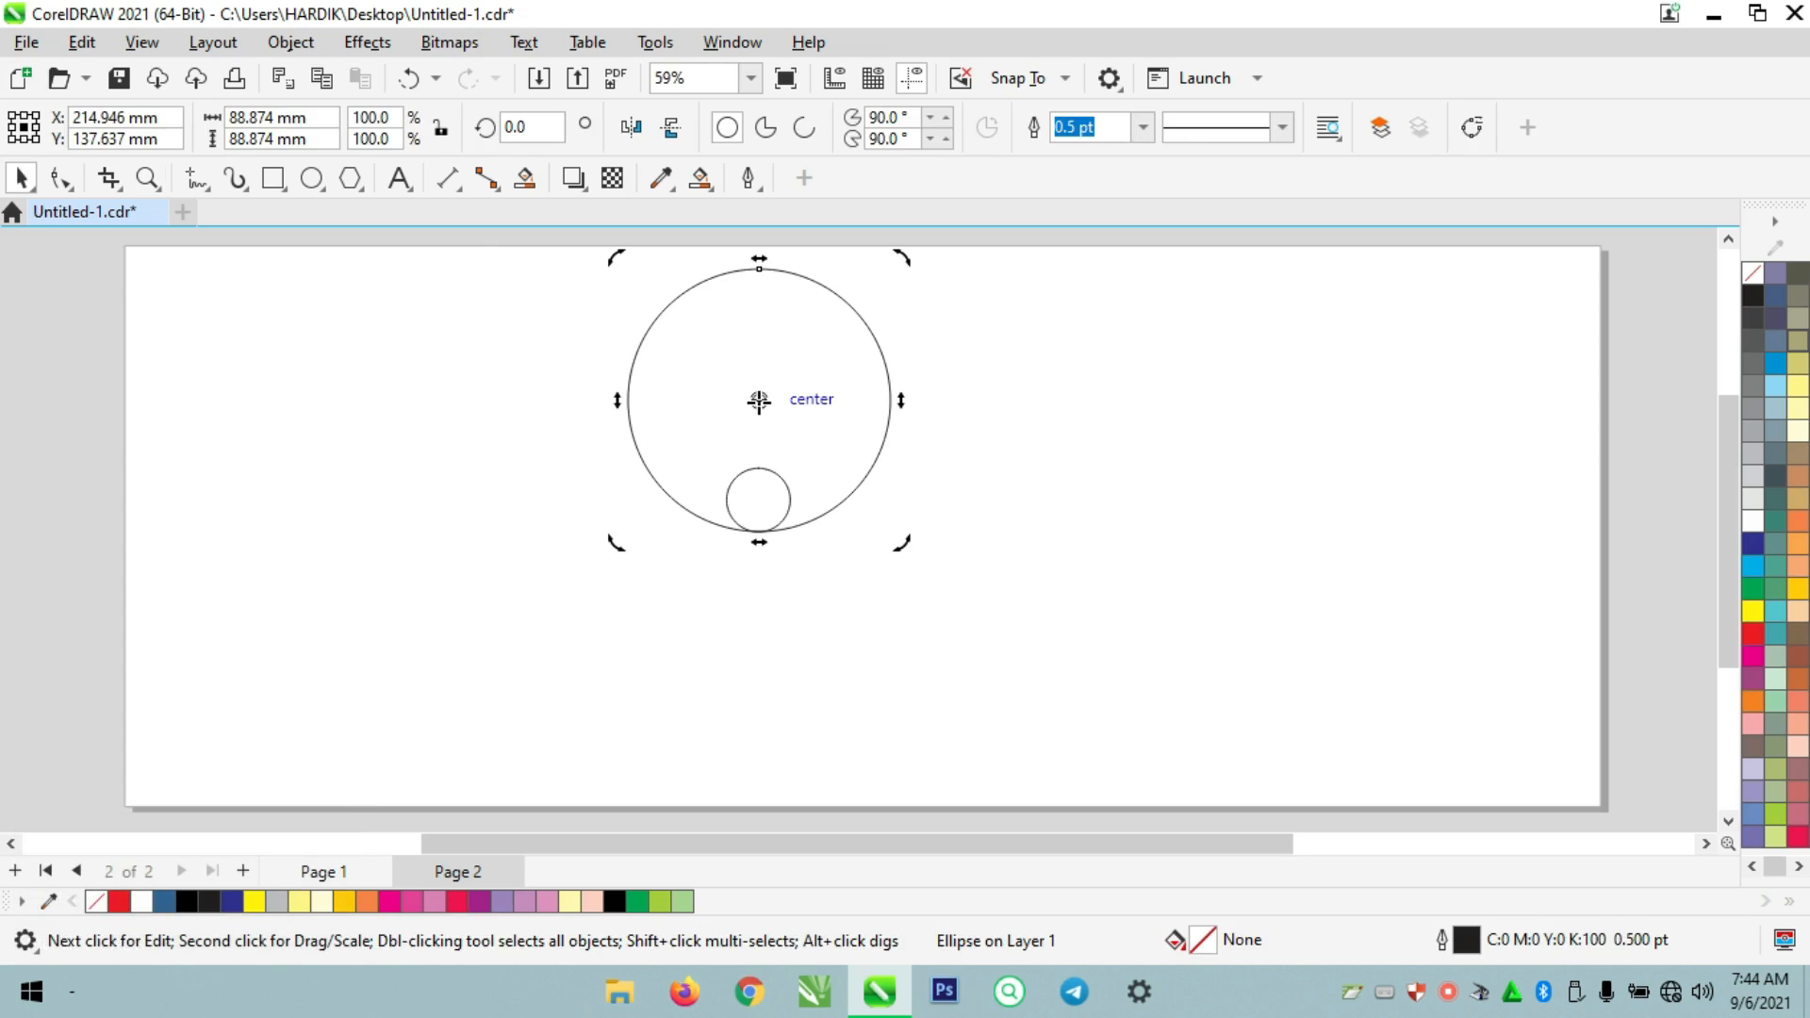
drag(759, 402, 758, 500)
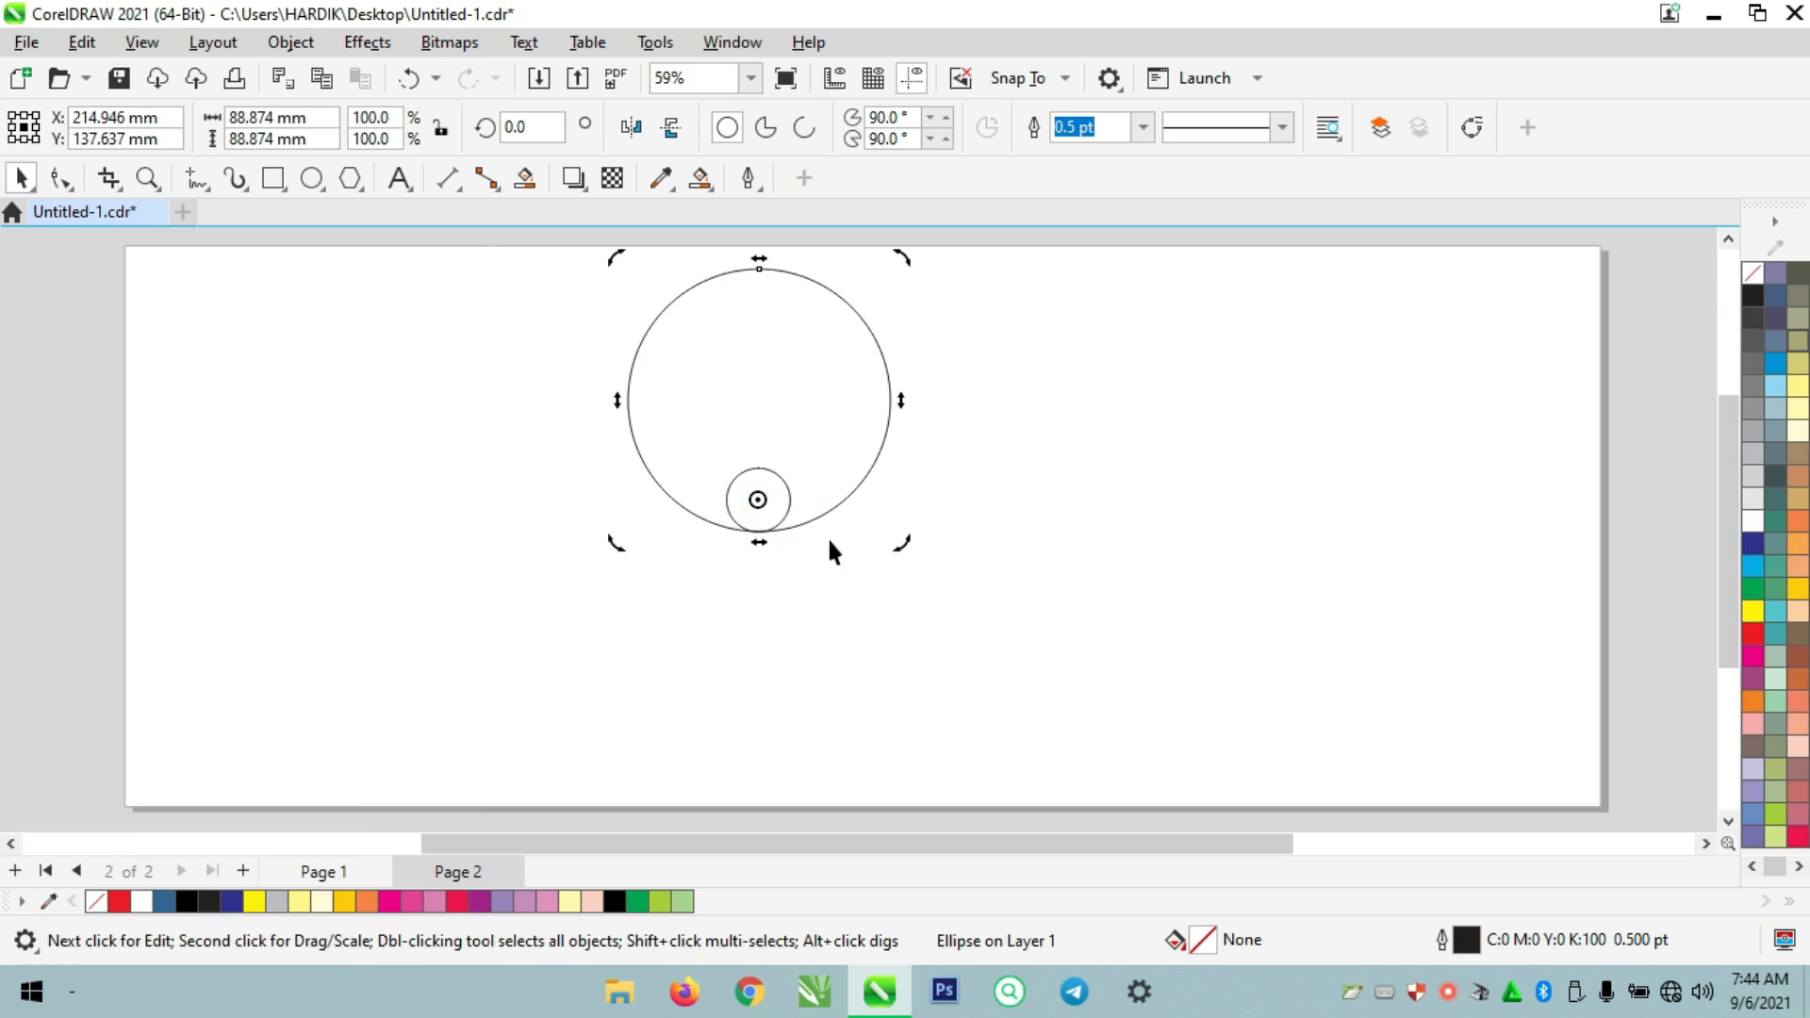
click(910, 349)
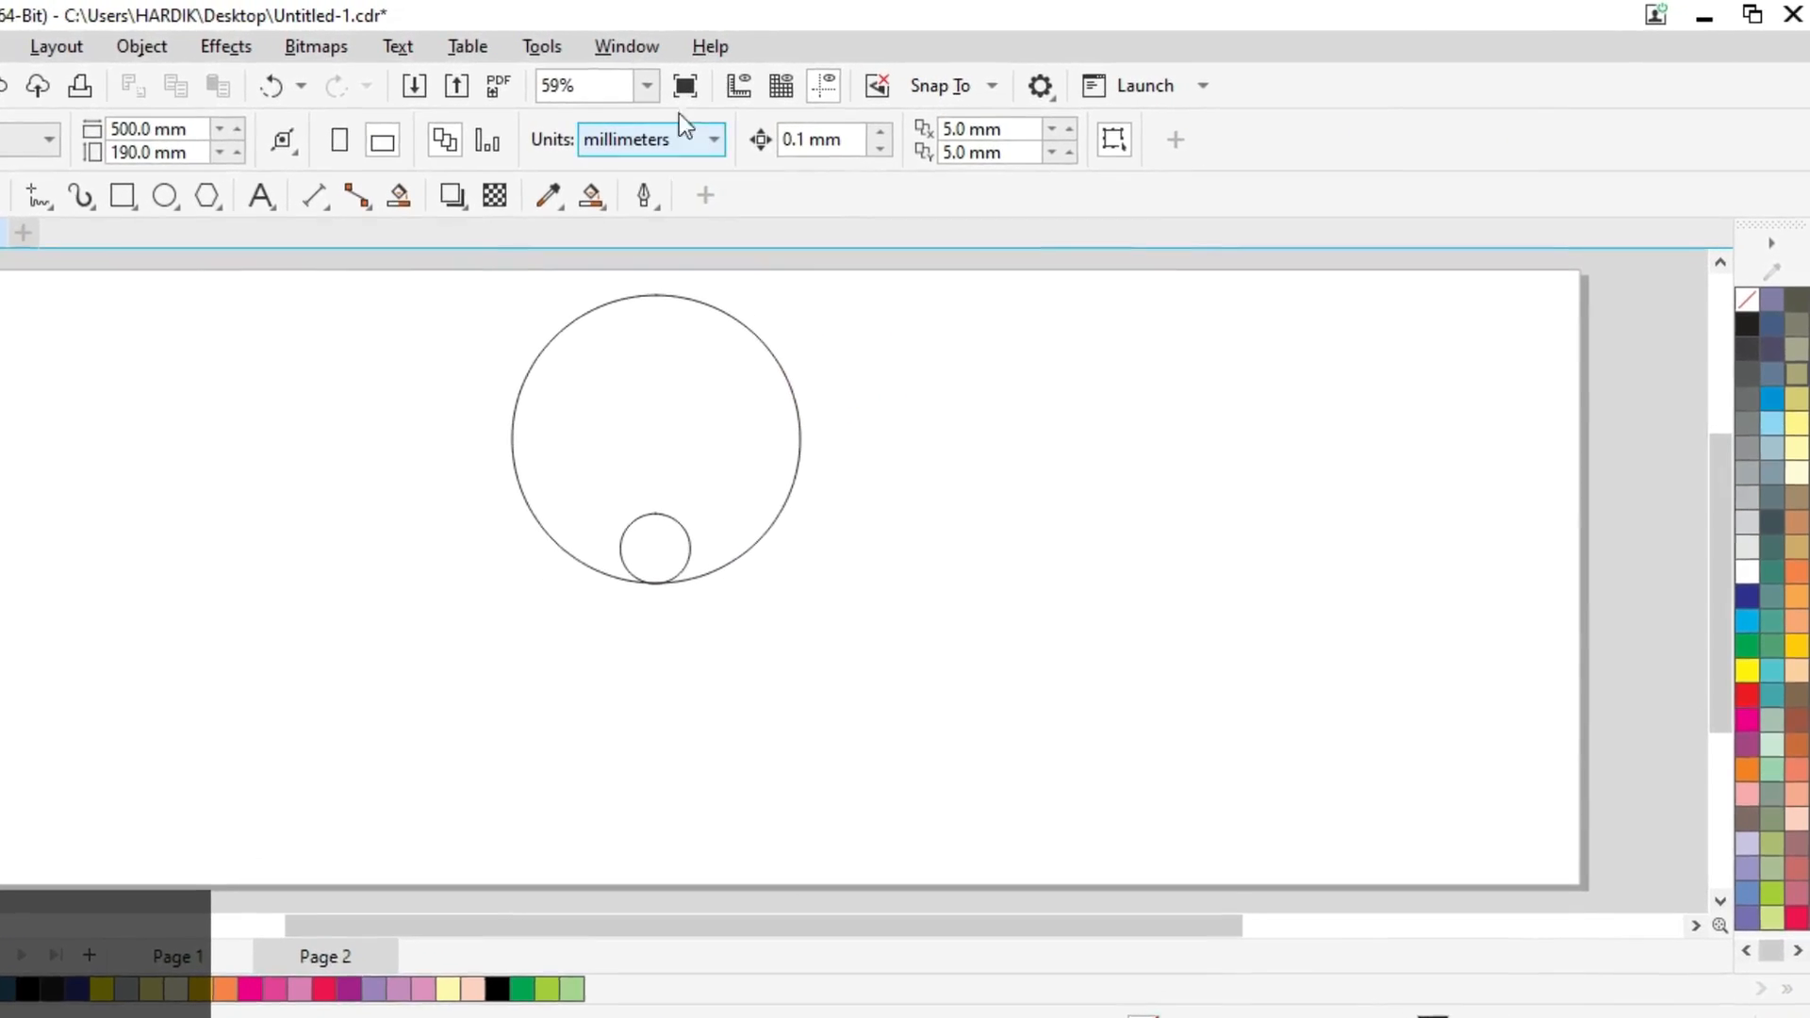
Use the Transform docker to rotate the large circle by 60° with 5 copies about the small circle's center
click(597, 55)
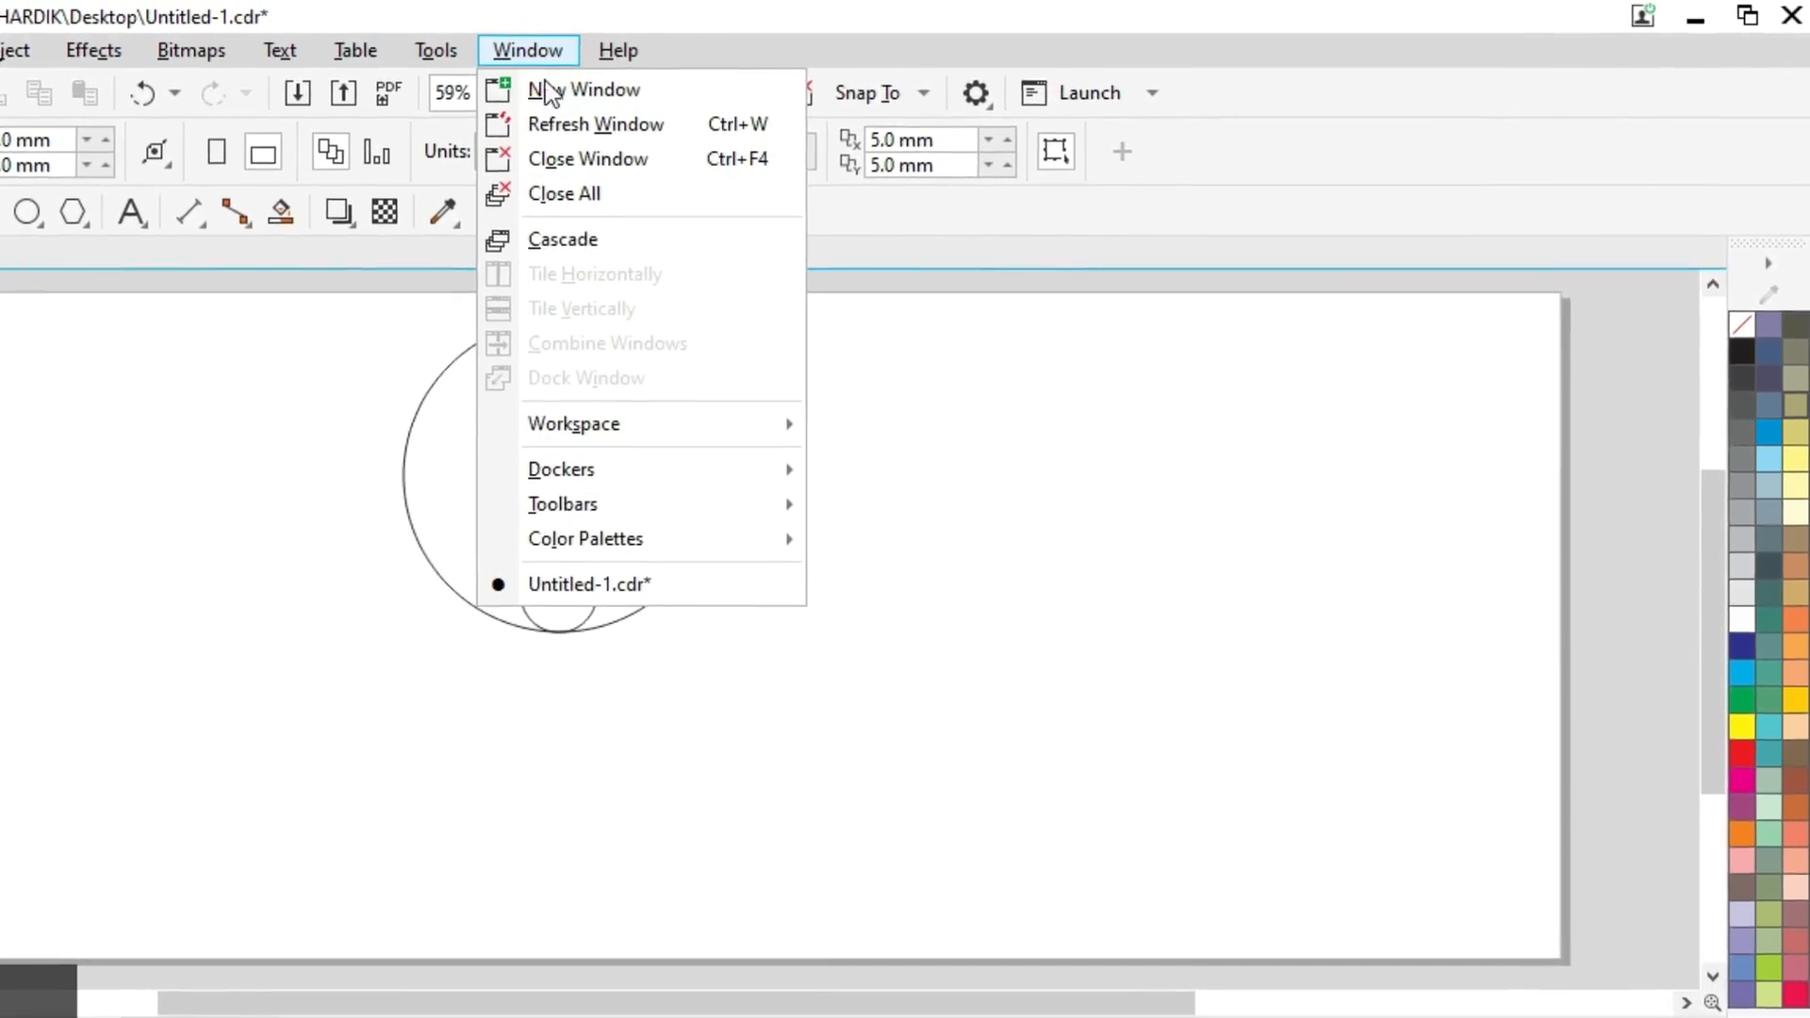
mouse_move(598, 492)
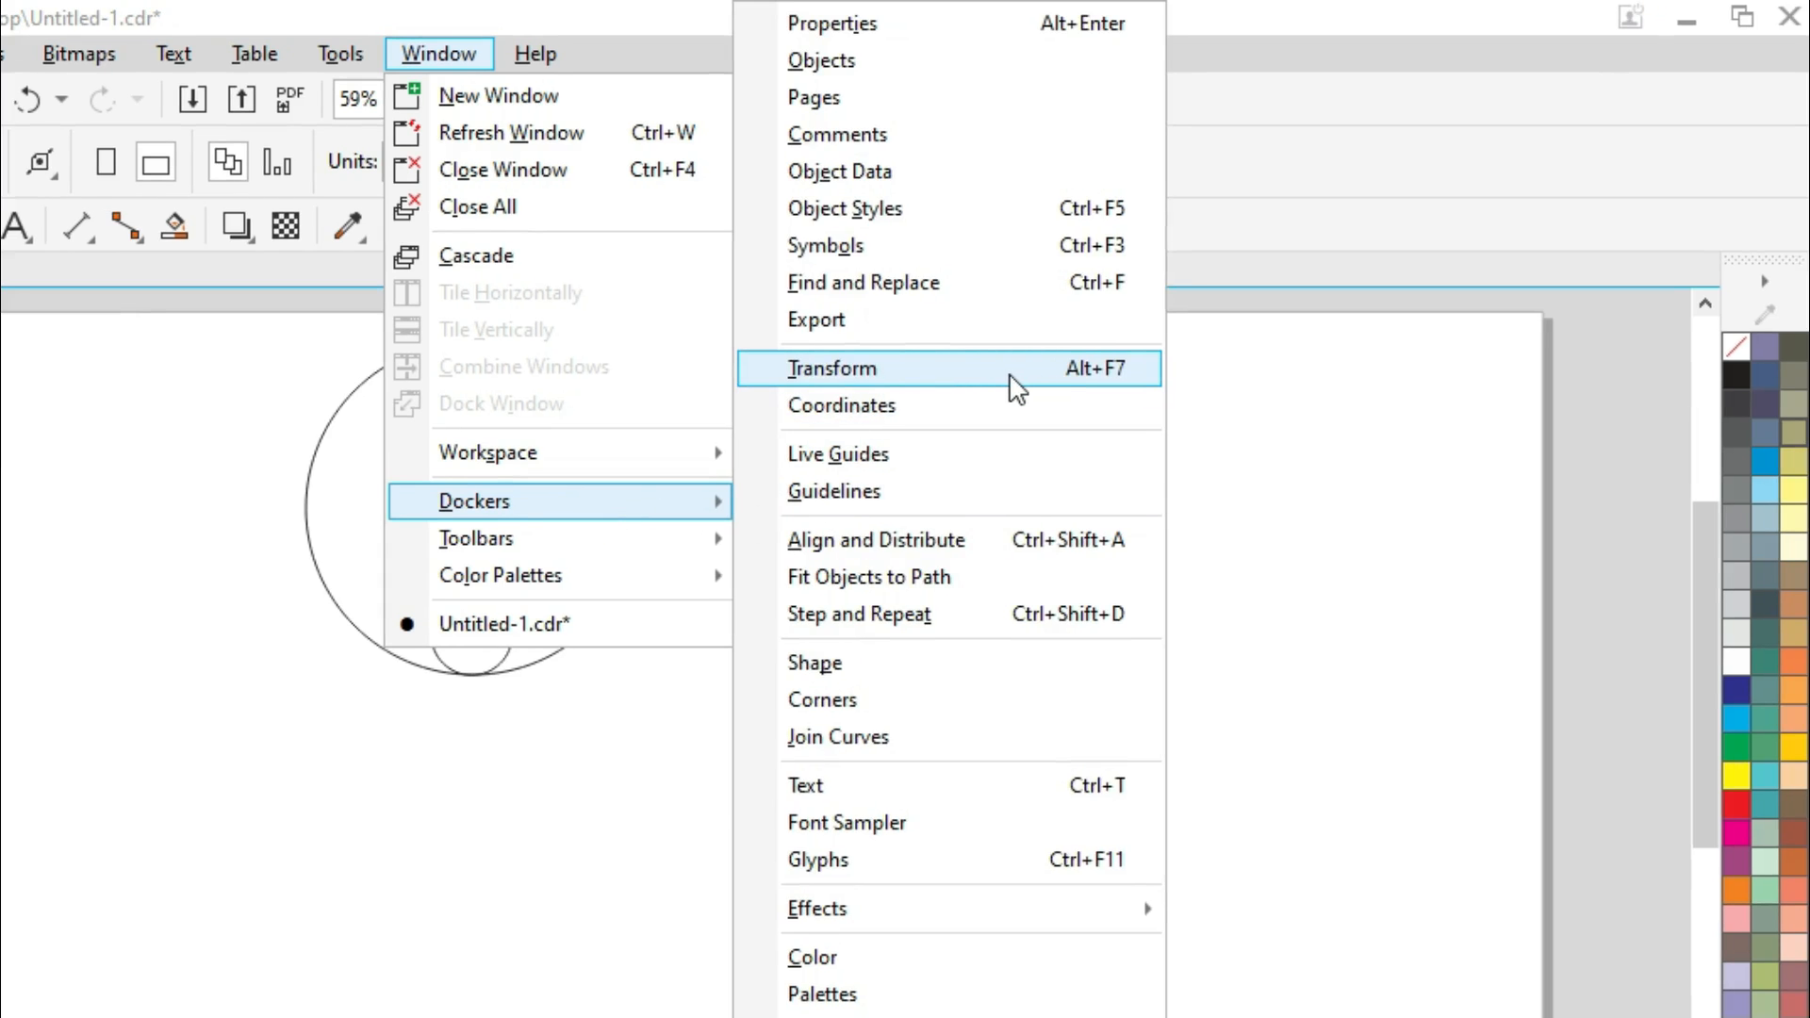
click(1010, 371)
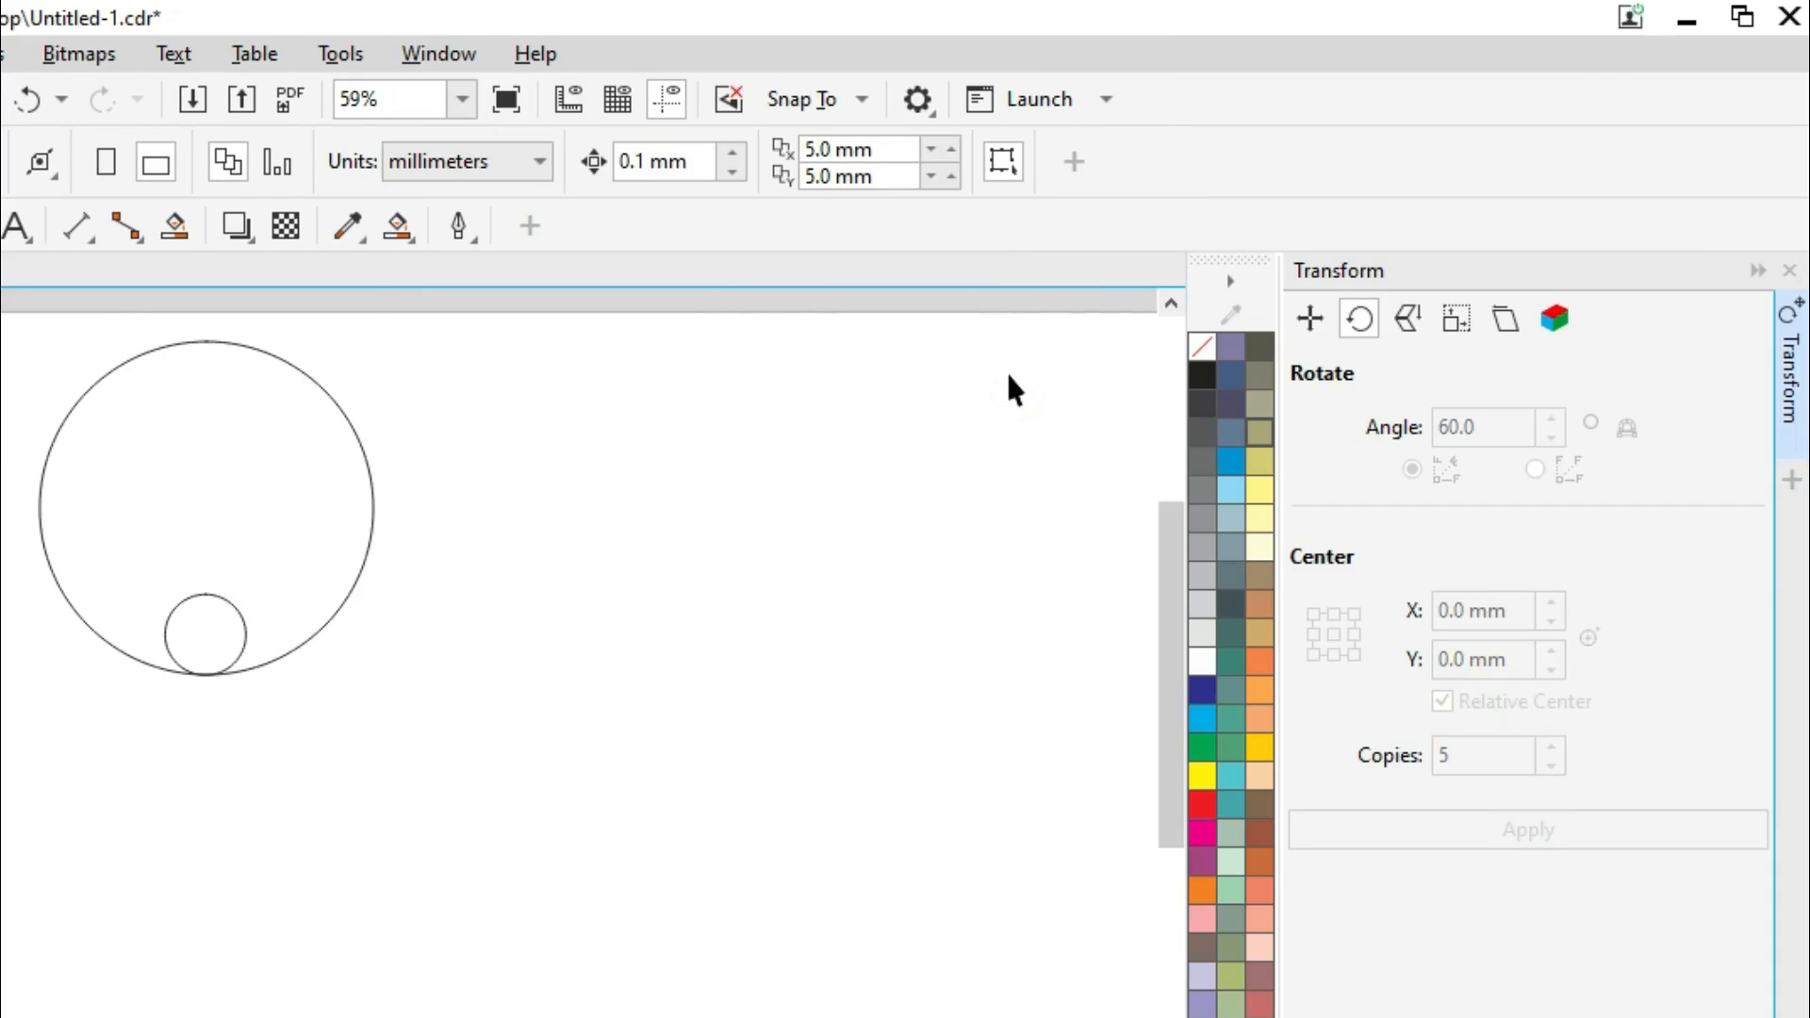
click(331, 505)
click(319, 500)
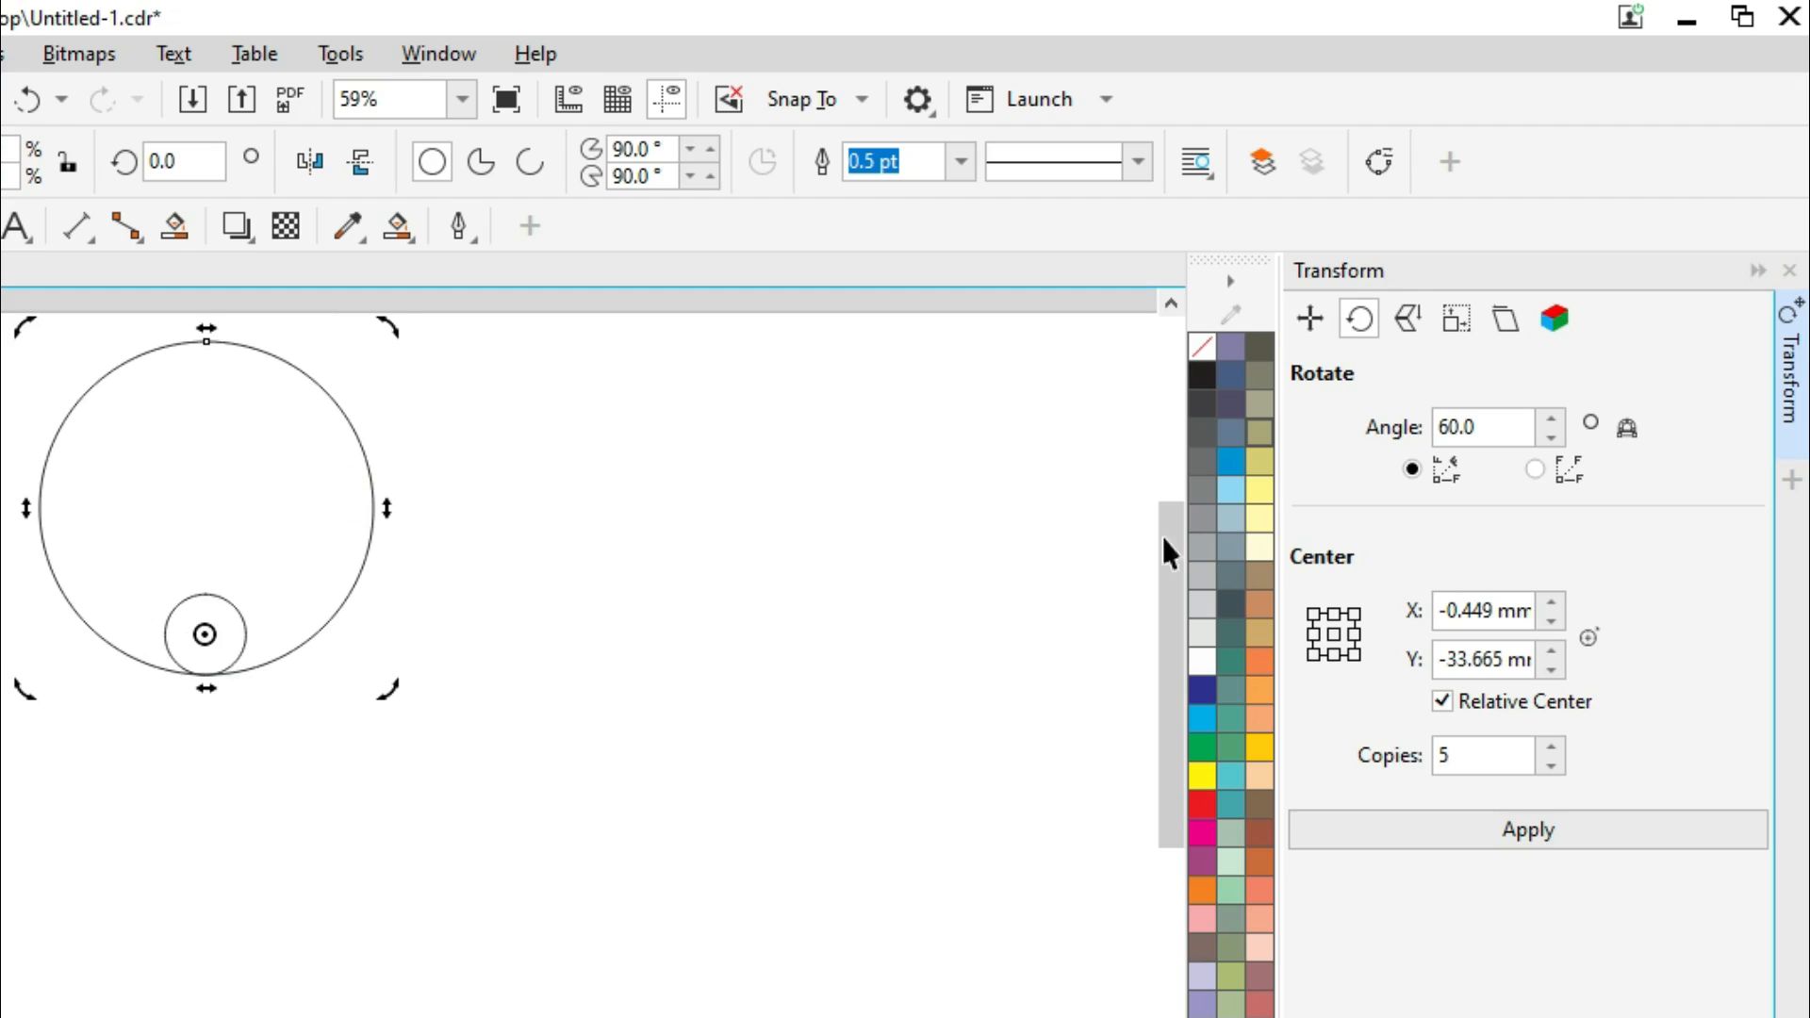
click(1369, 326)
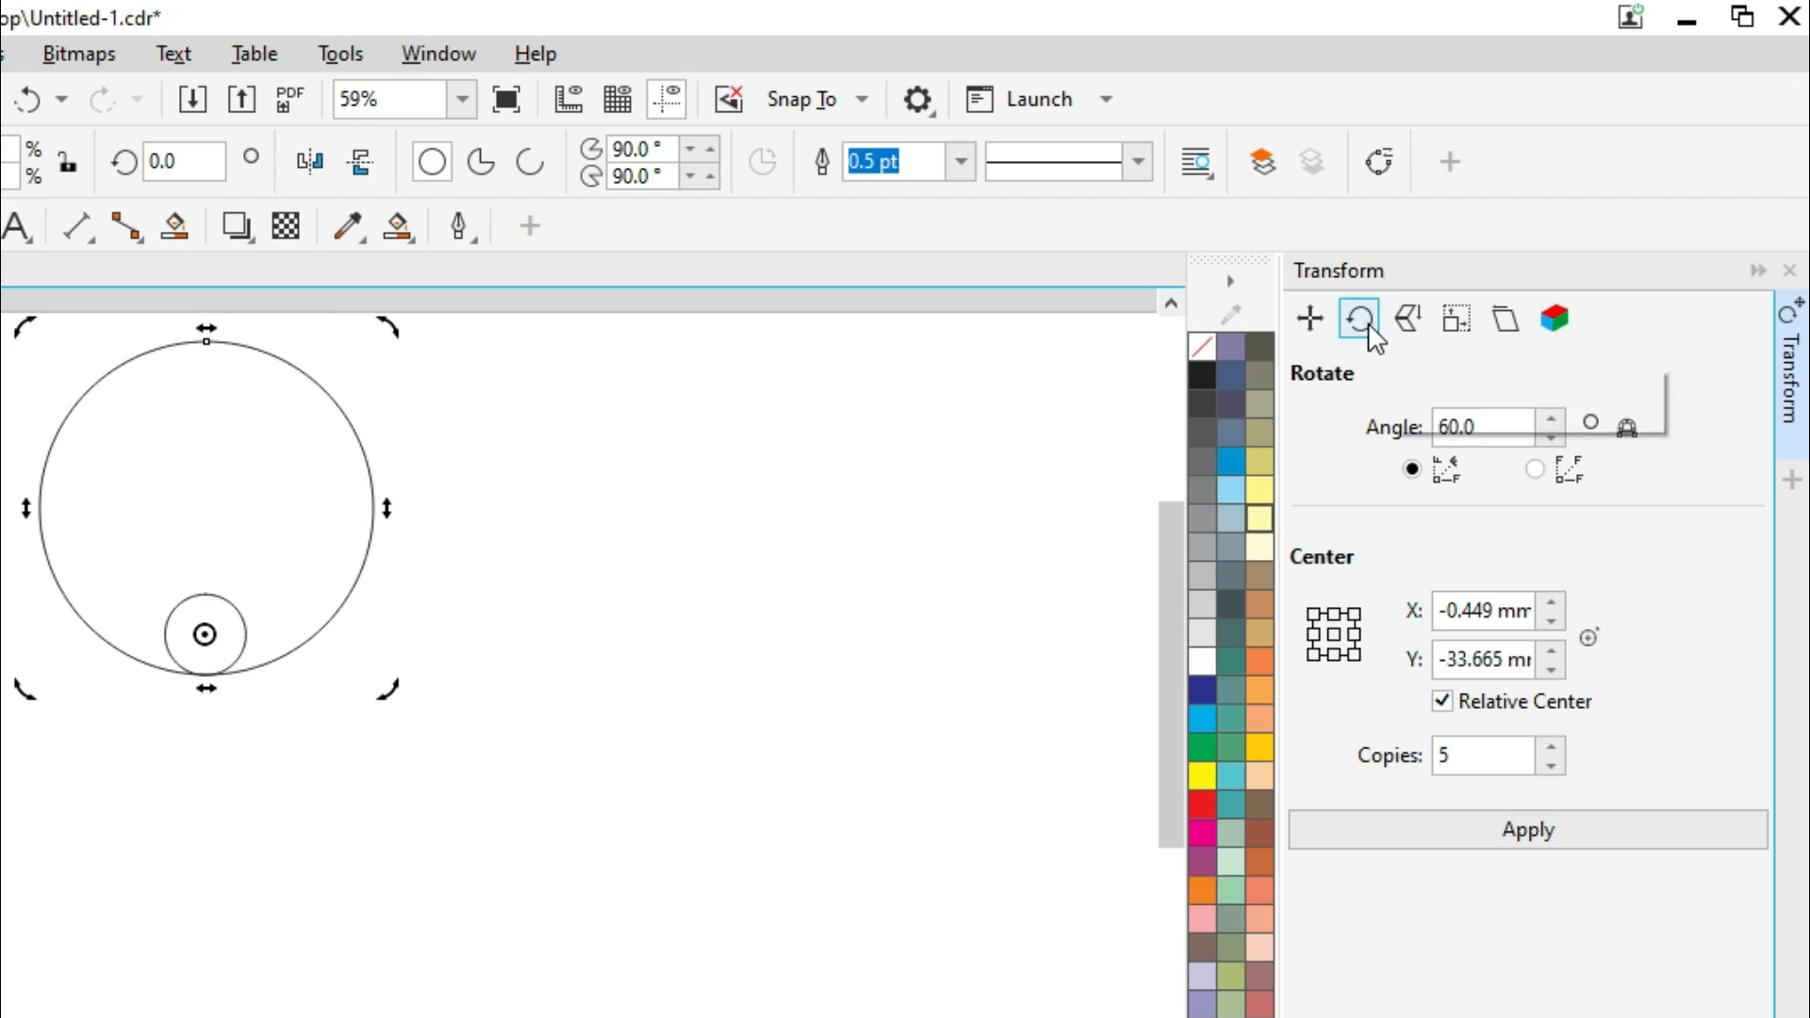
drag(1490, 425, 1434, 433)
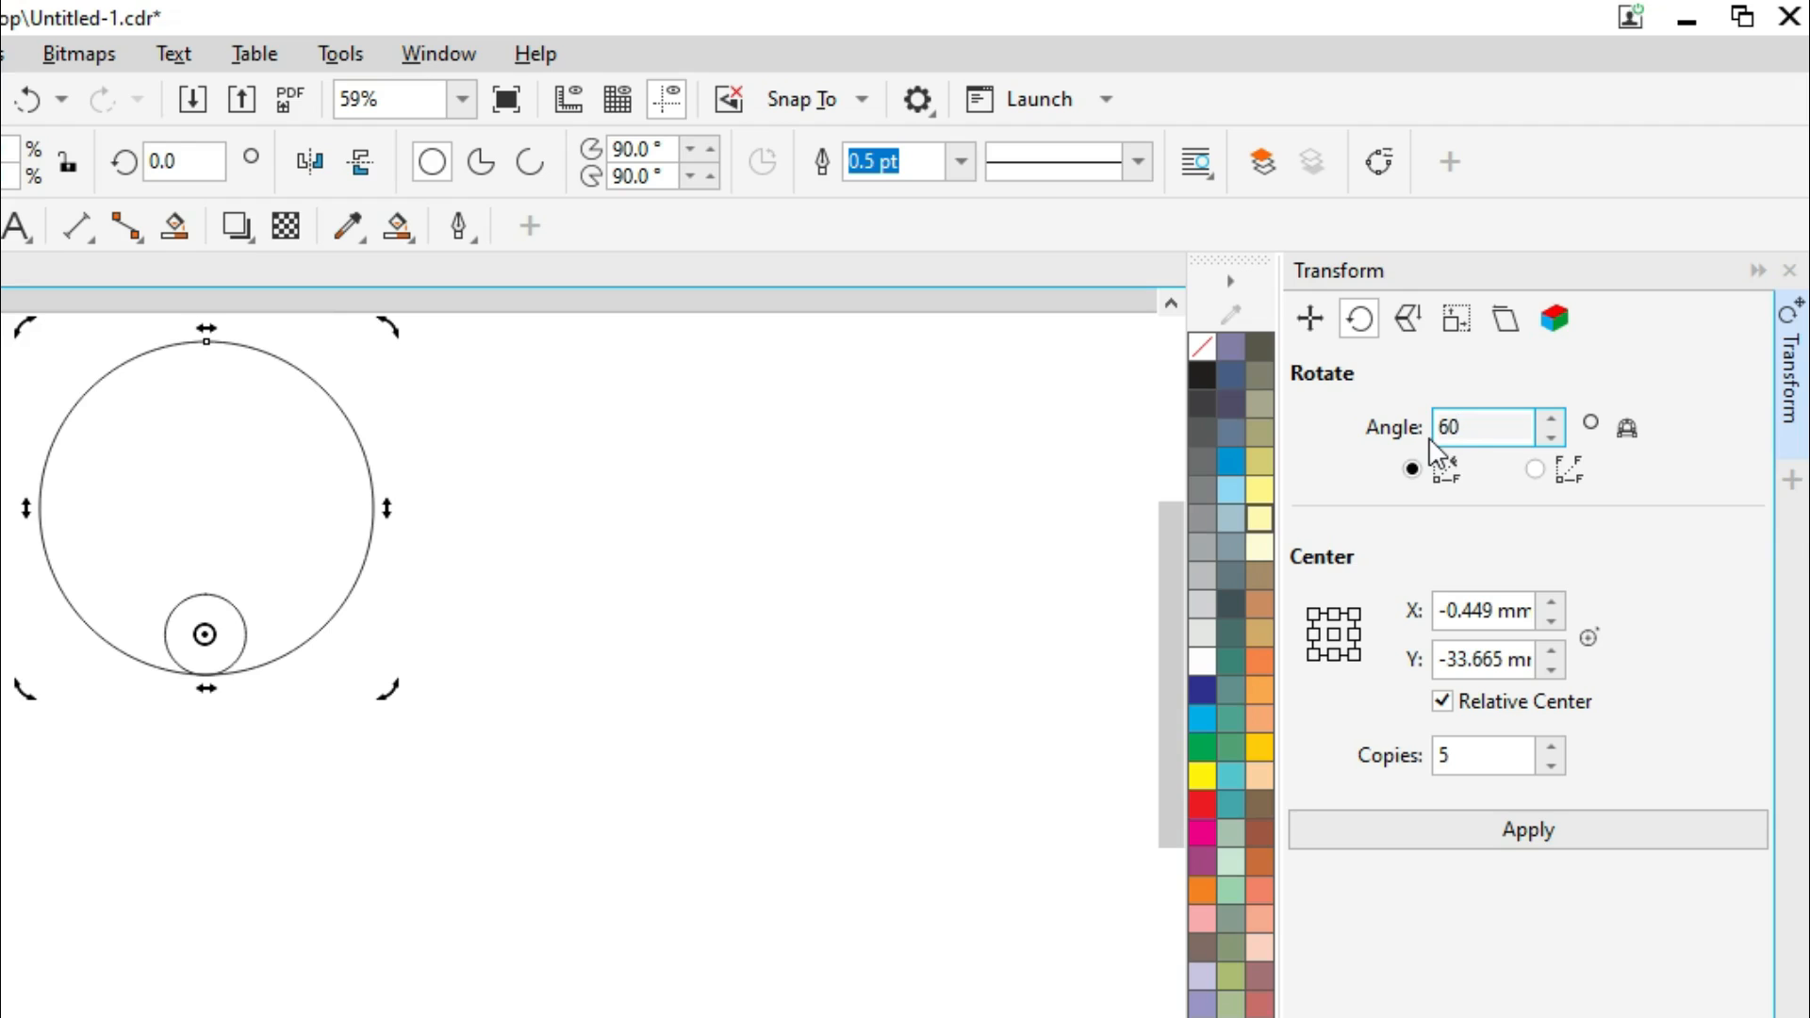
double_click(1493, 755)
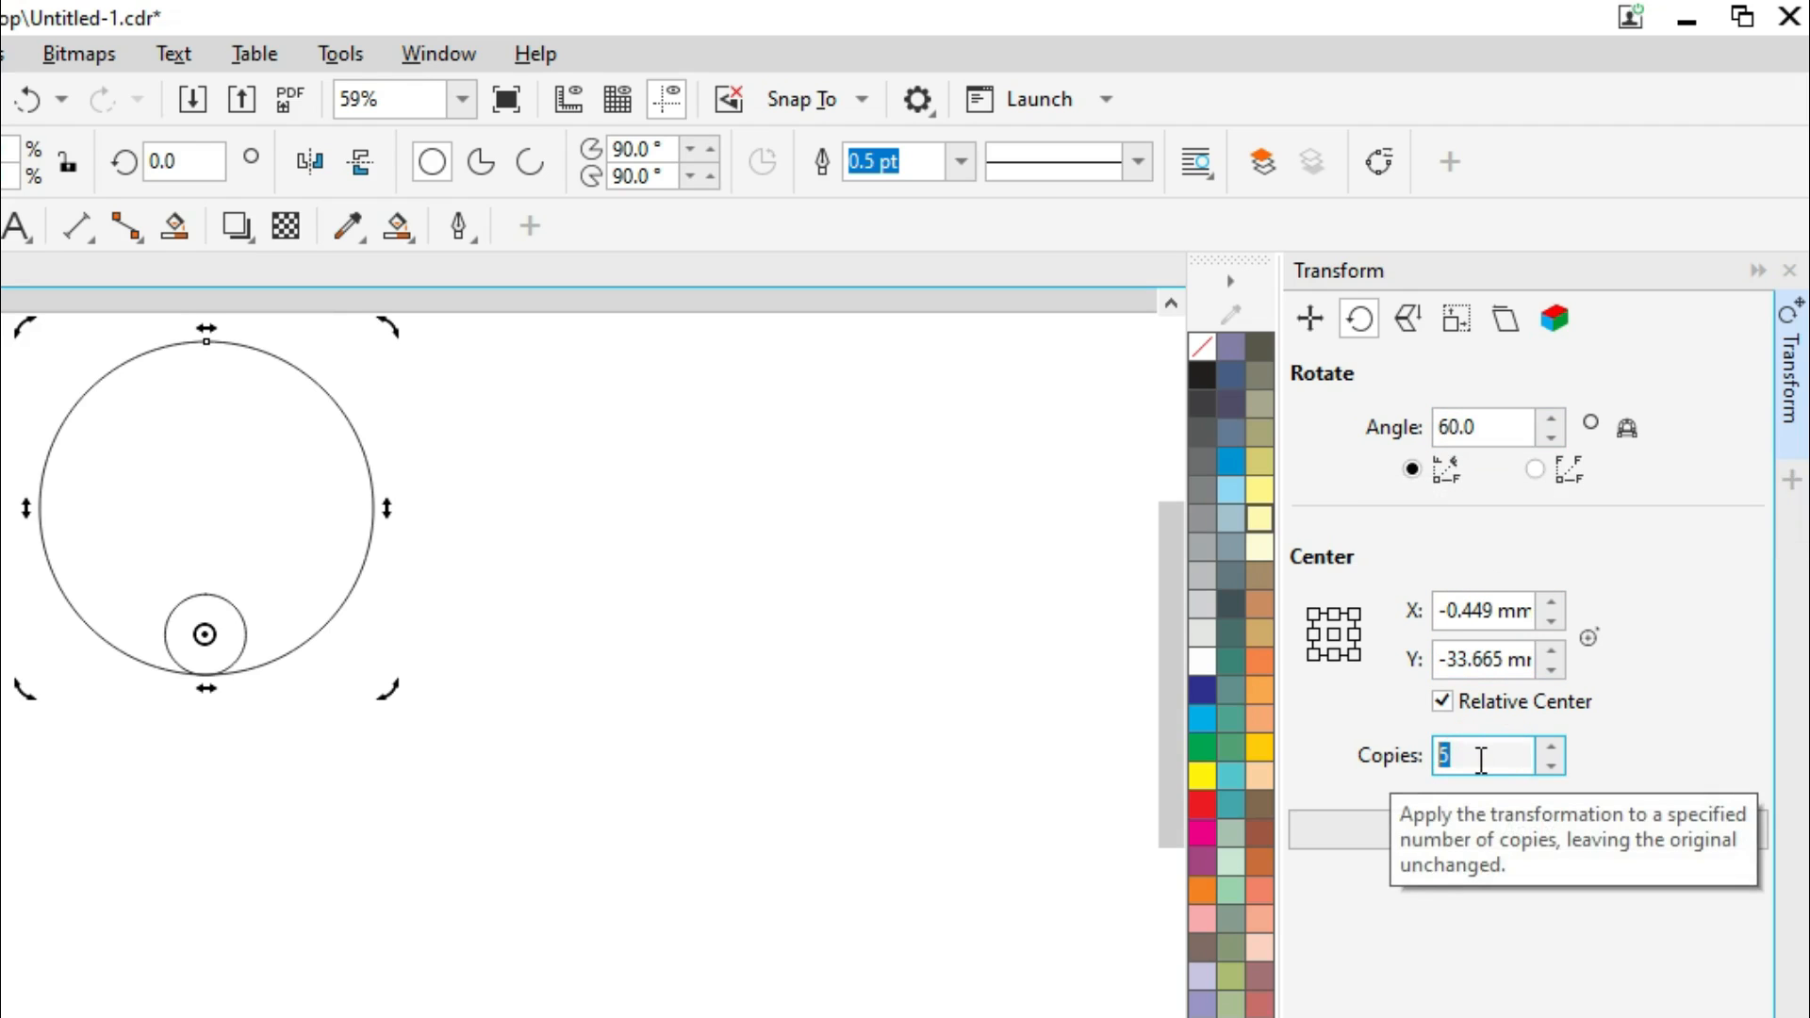
text(5)
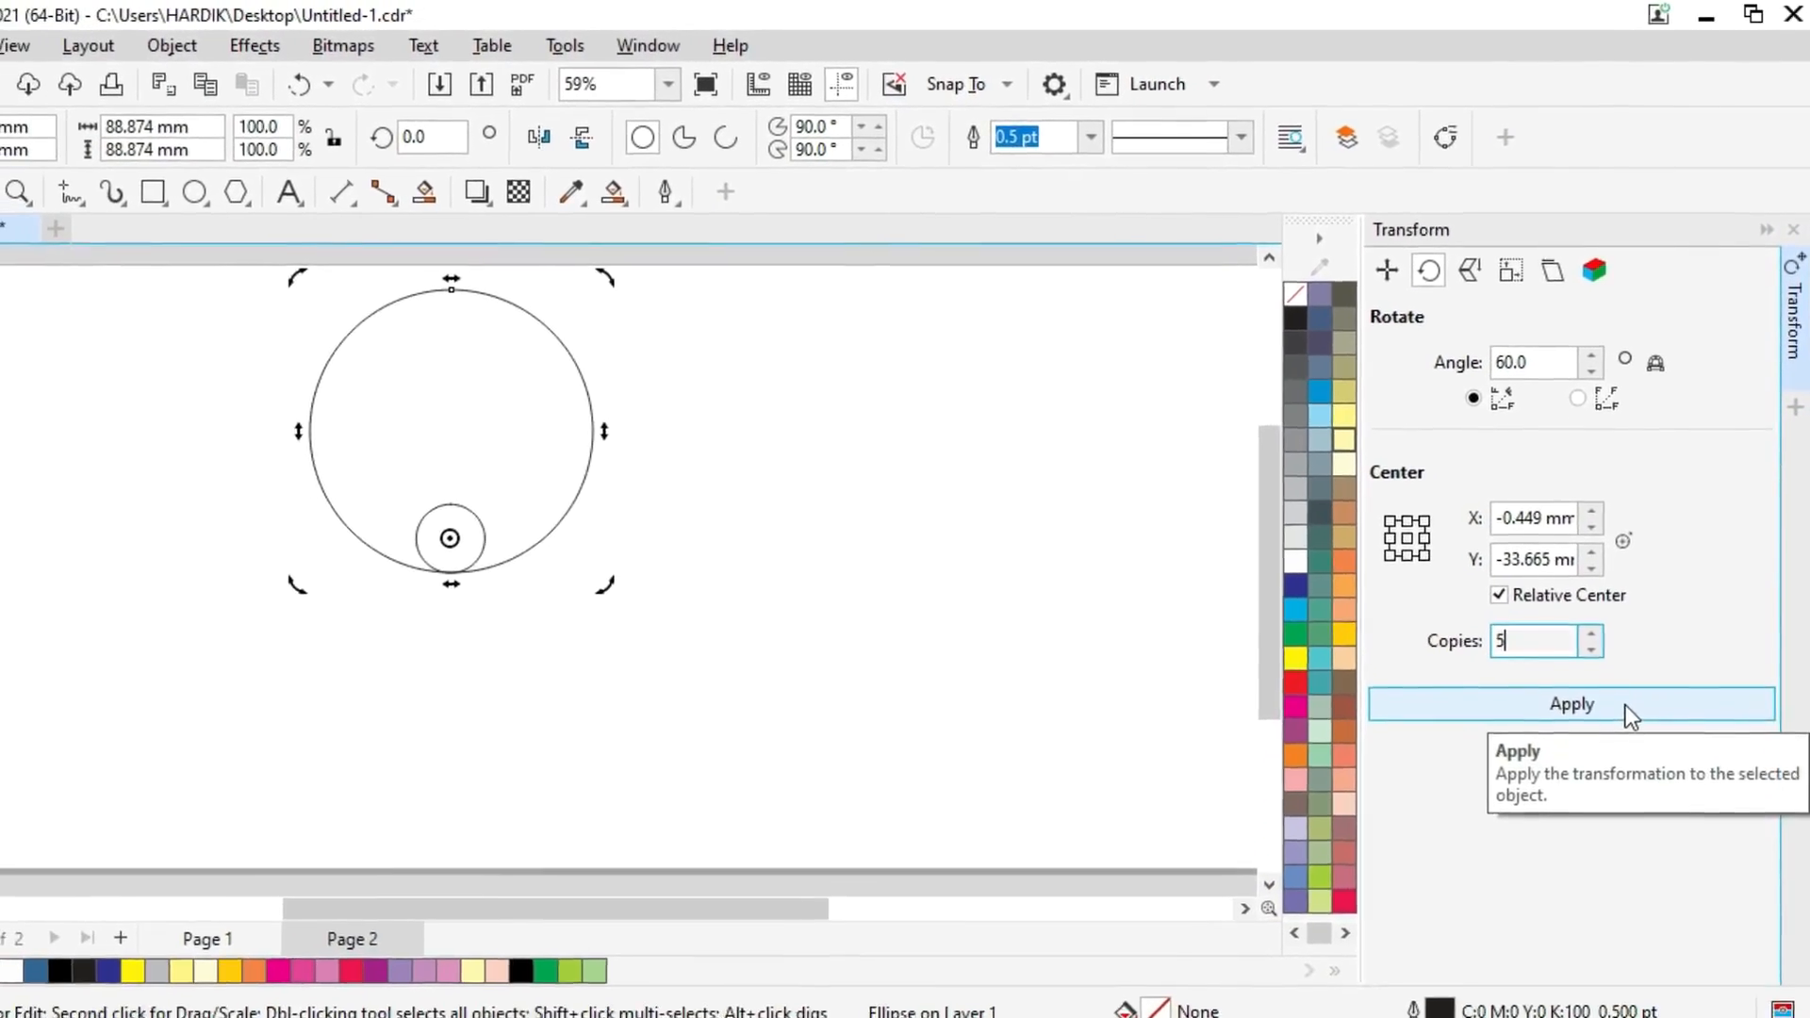
click(1625, 705)
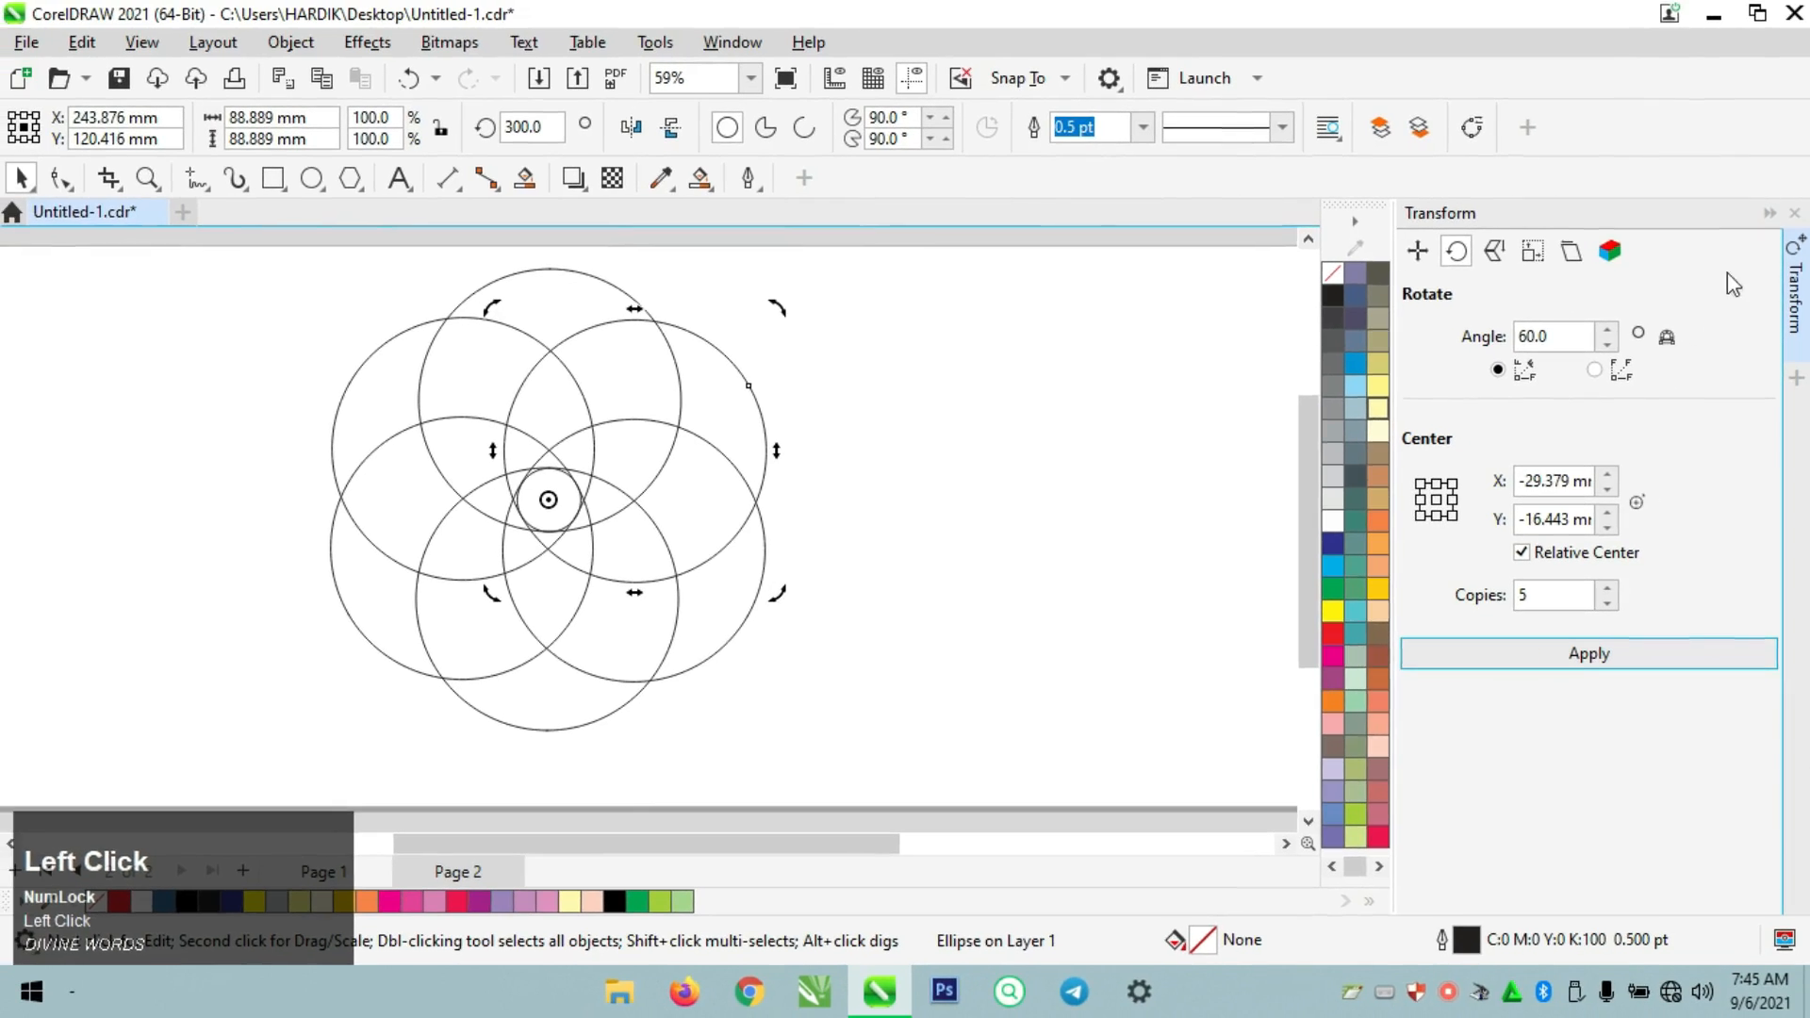
click(1795, 215)
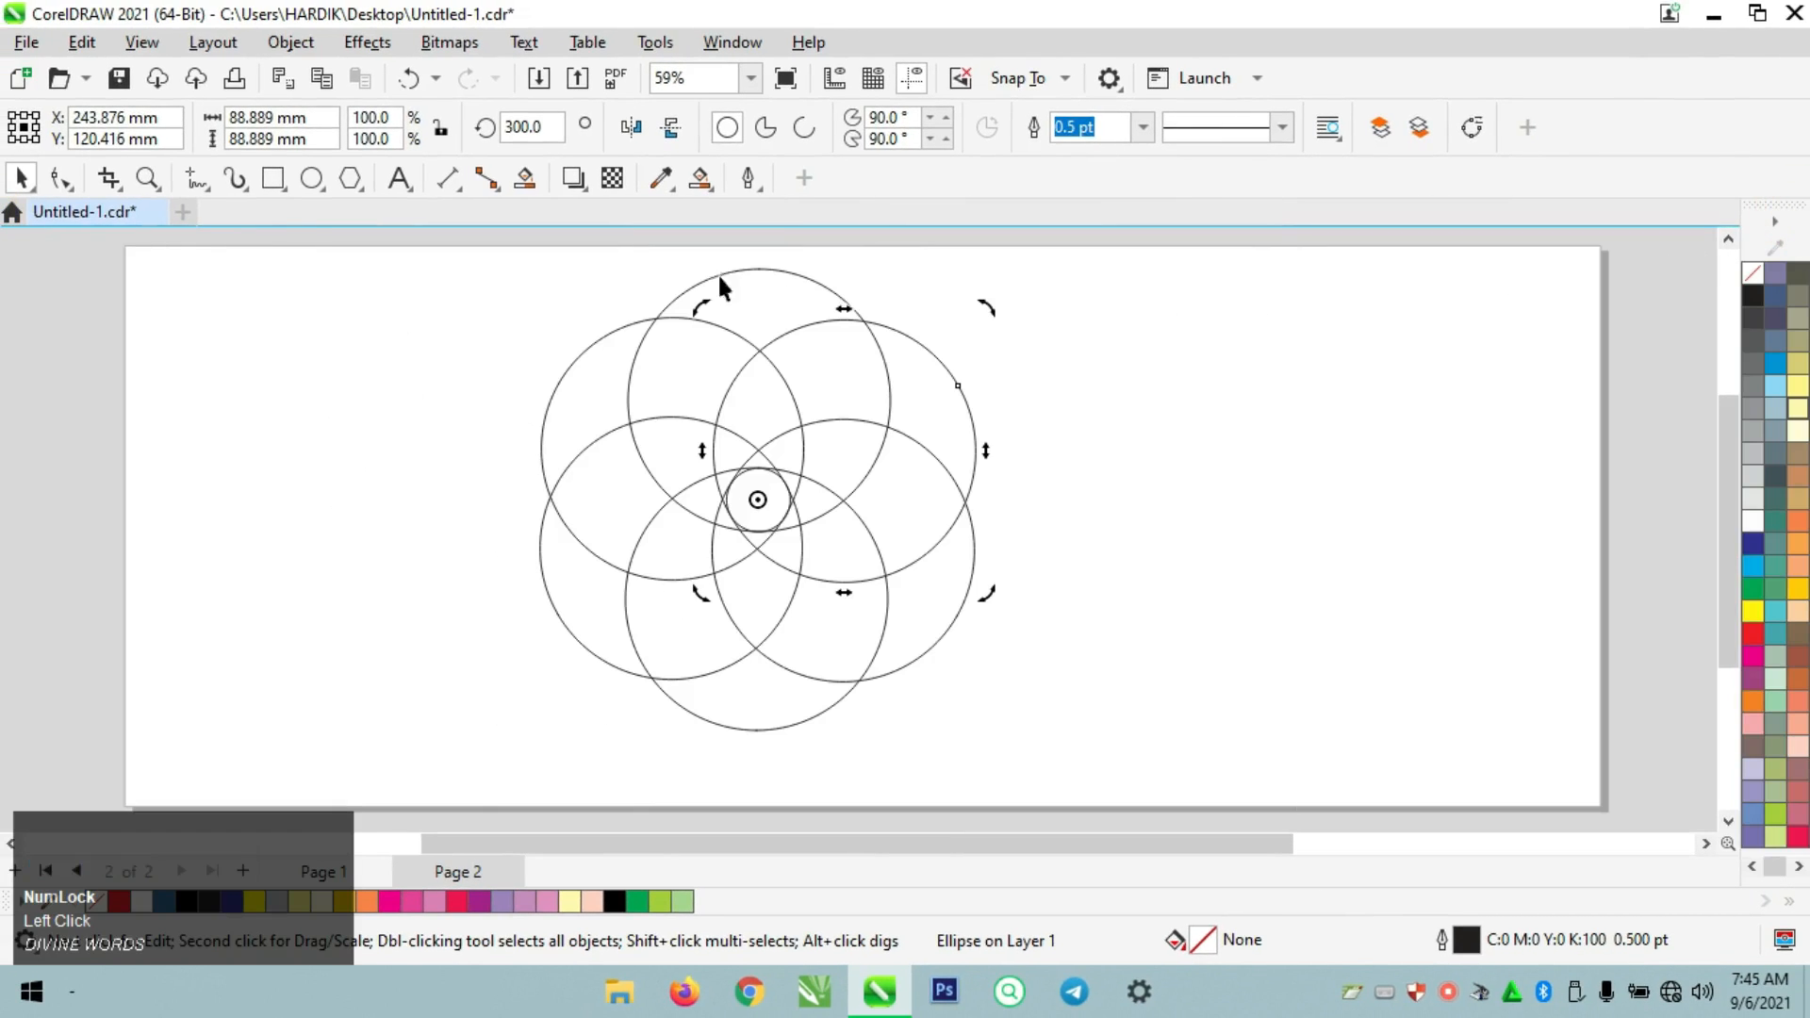
Smart Fill the adjoining regions of the upper-left circle in blue to form a crescent tapering to the small central circle
click(146, 179)
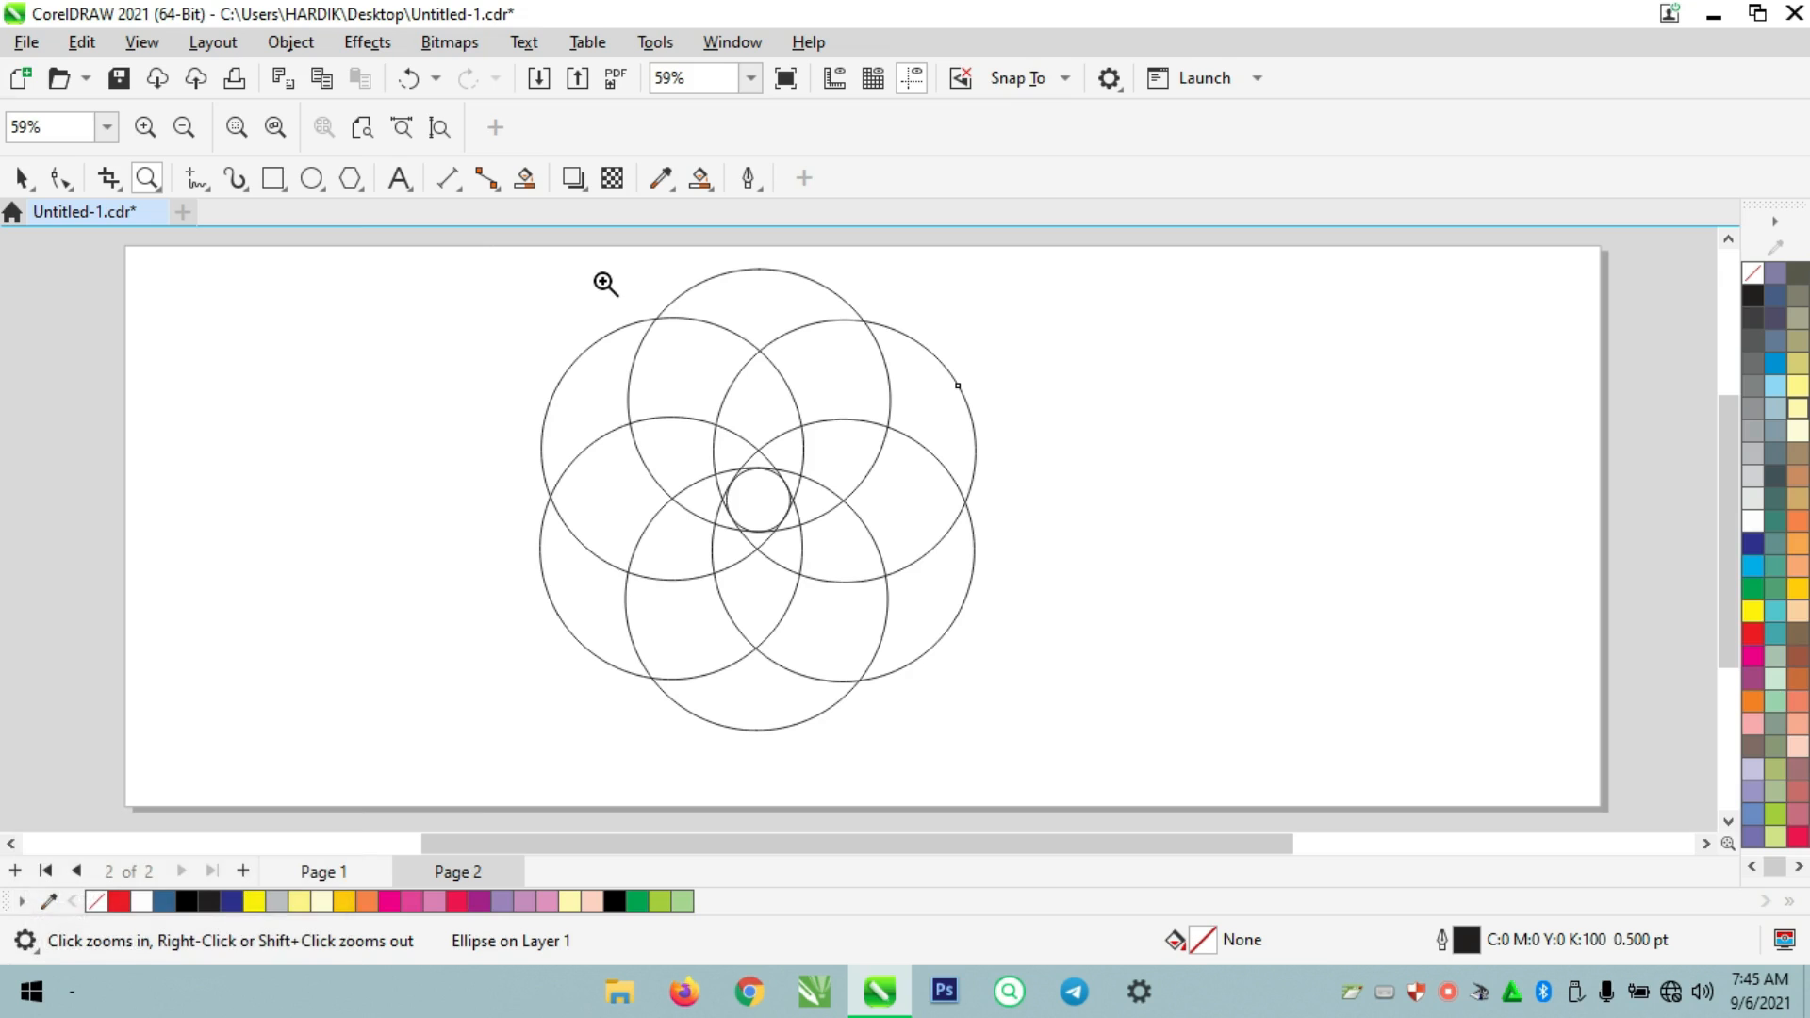
drag(603, 280, 903, 501)
drag(1008, 526, 1039, 539)
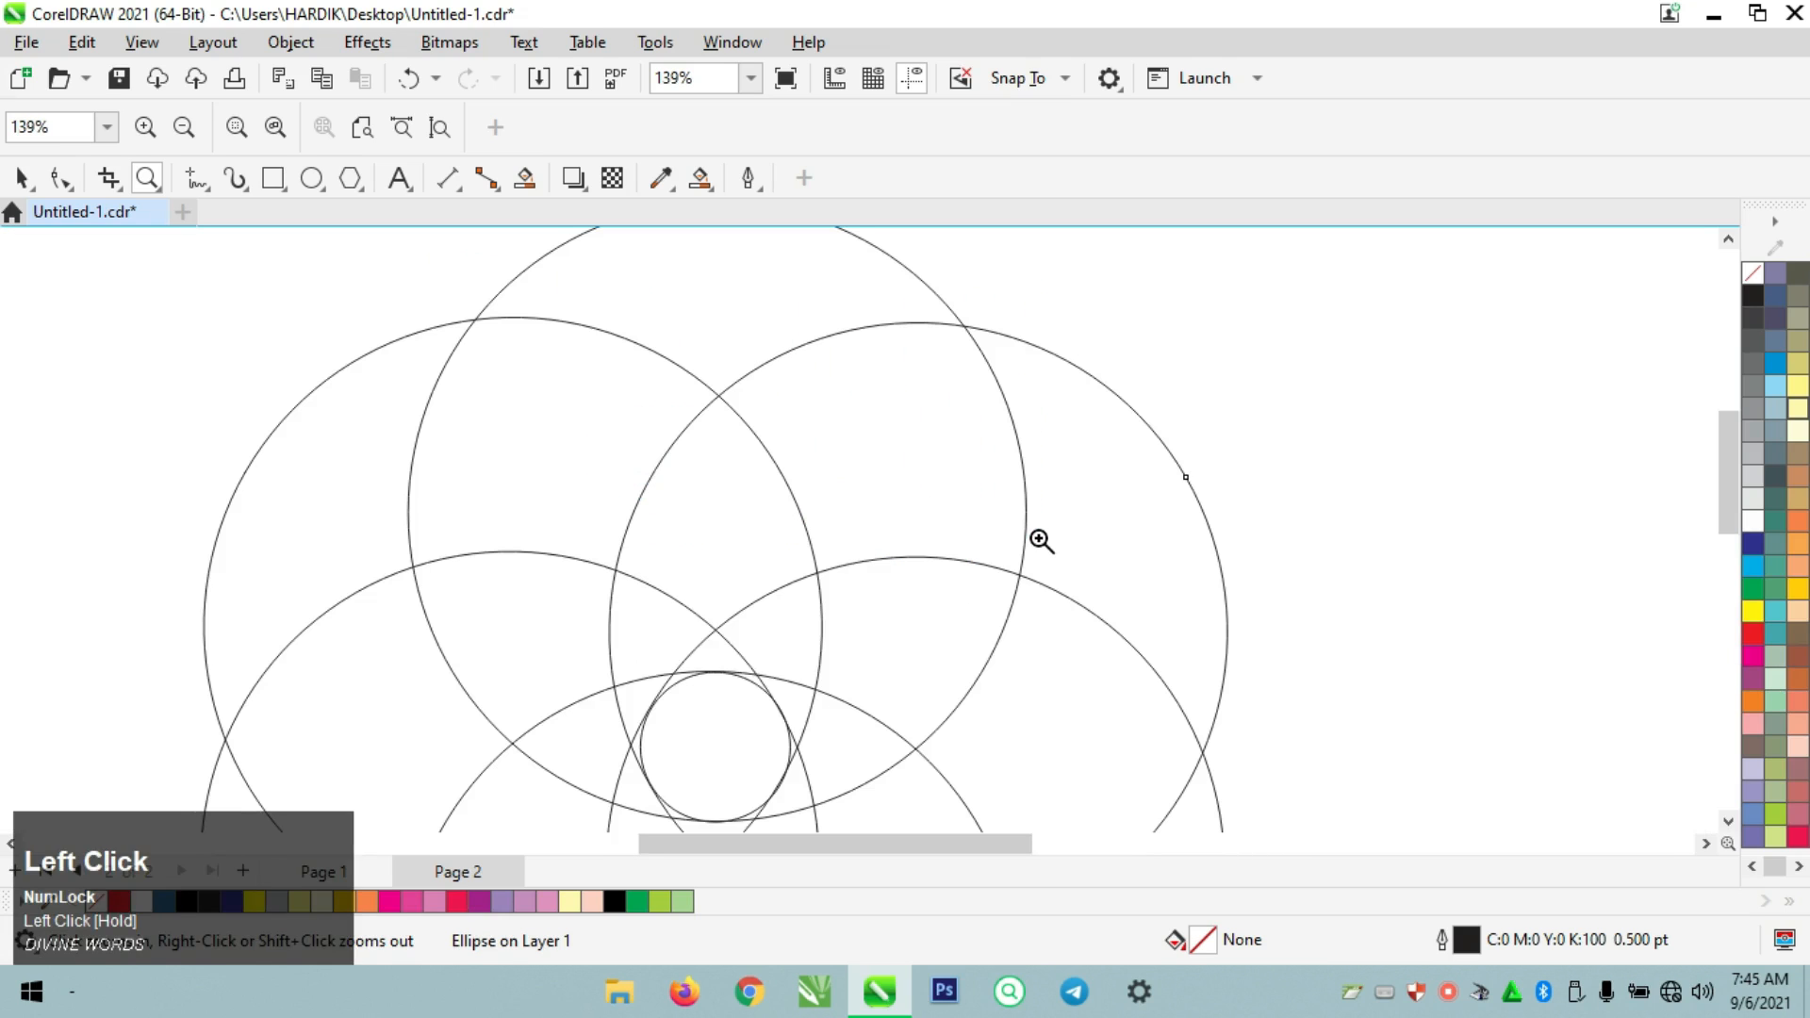
key(ctrl+space)
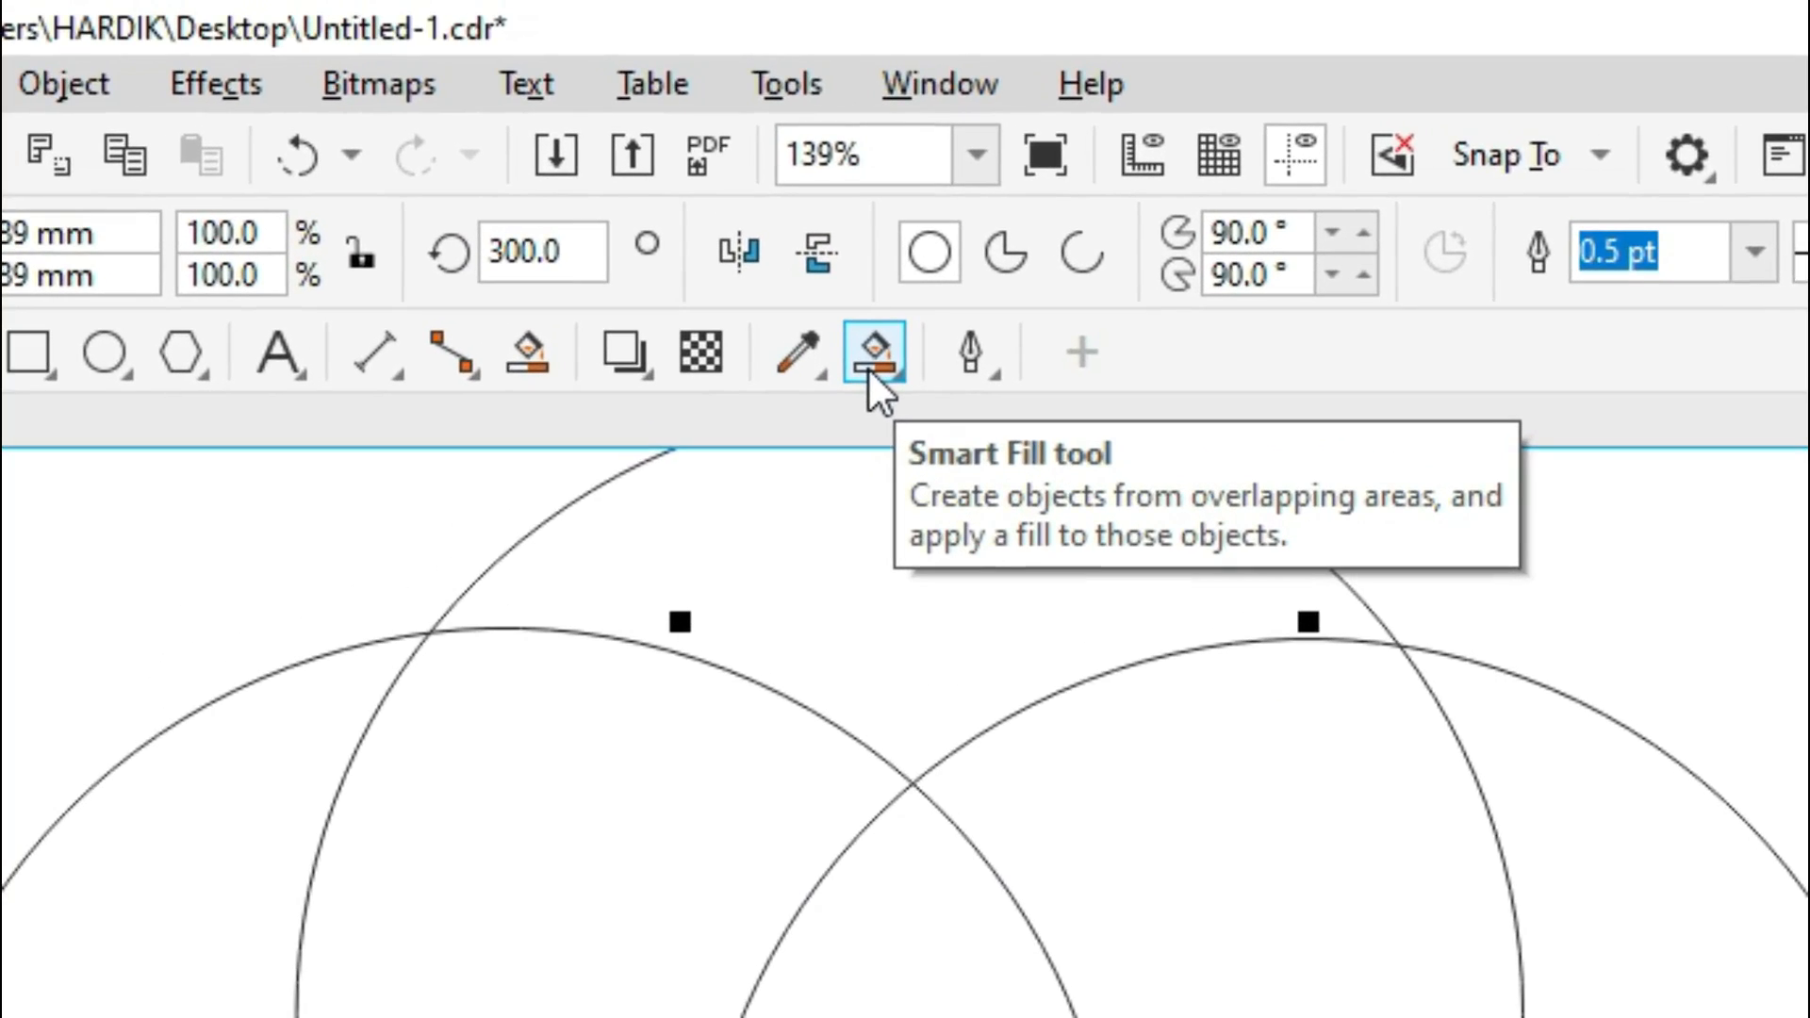
click(869, 370)
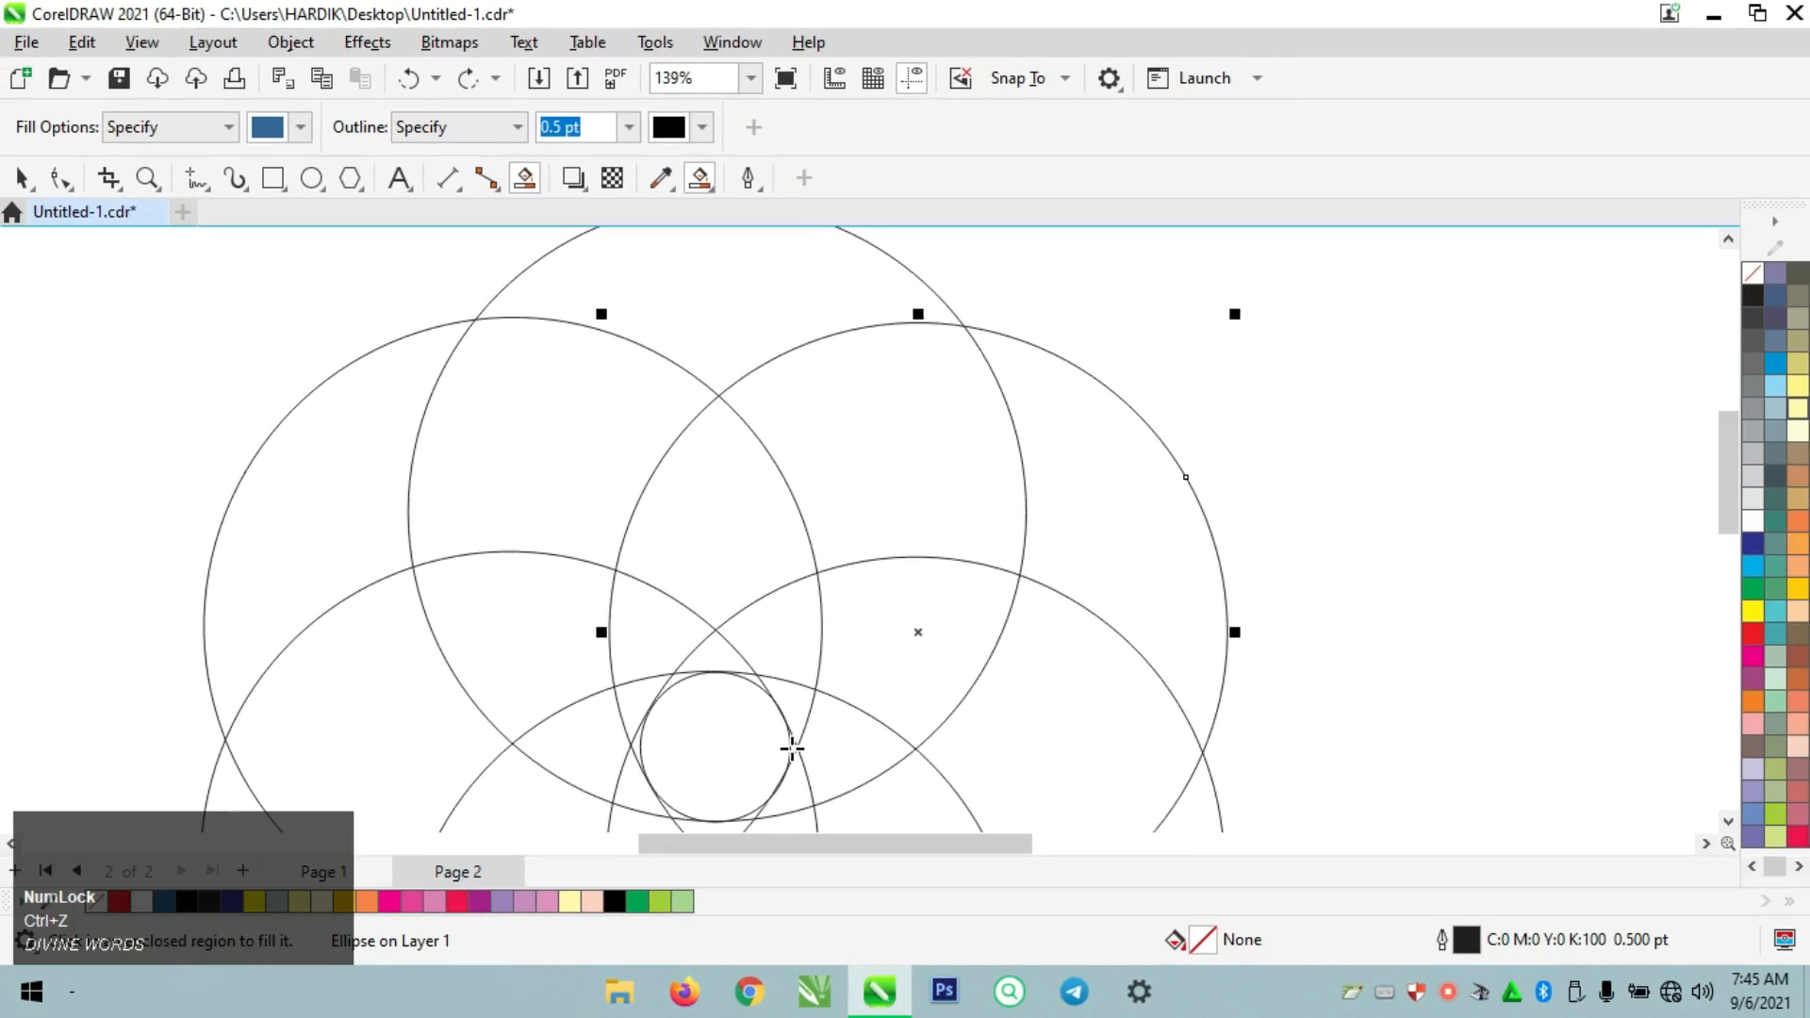
click(792, 747)
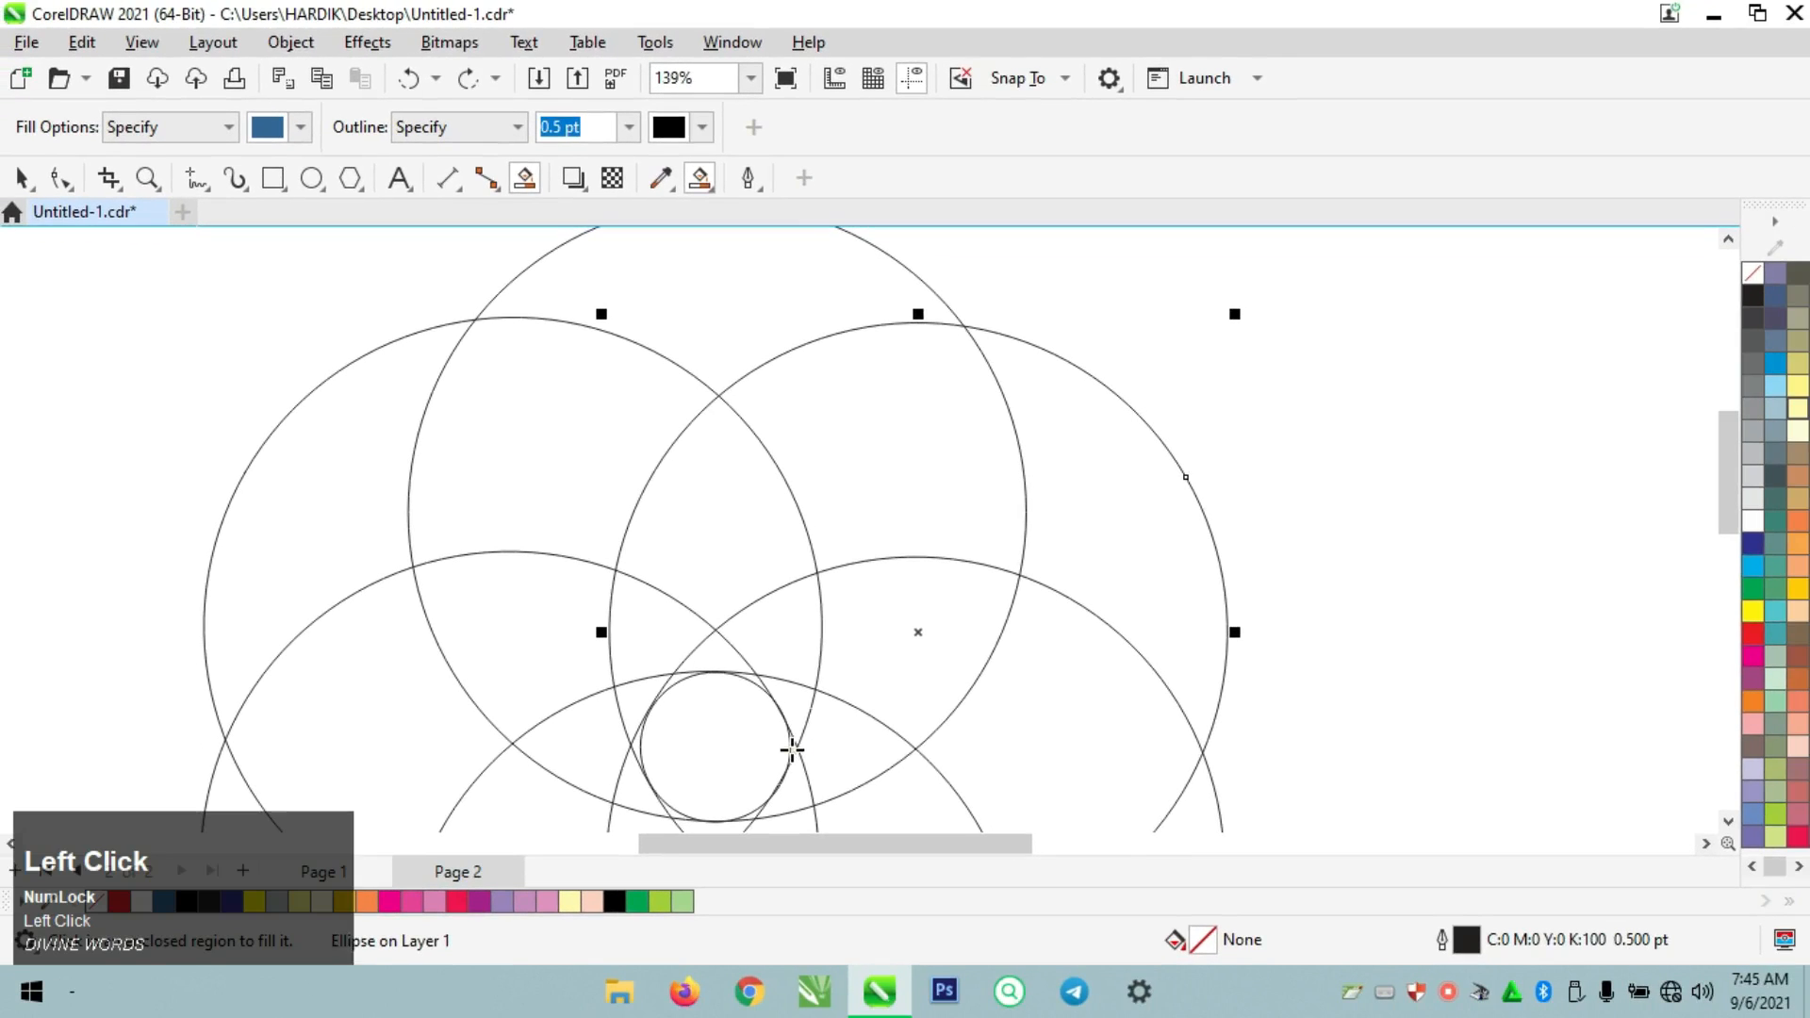
click(797, 698)
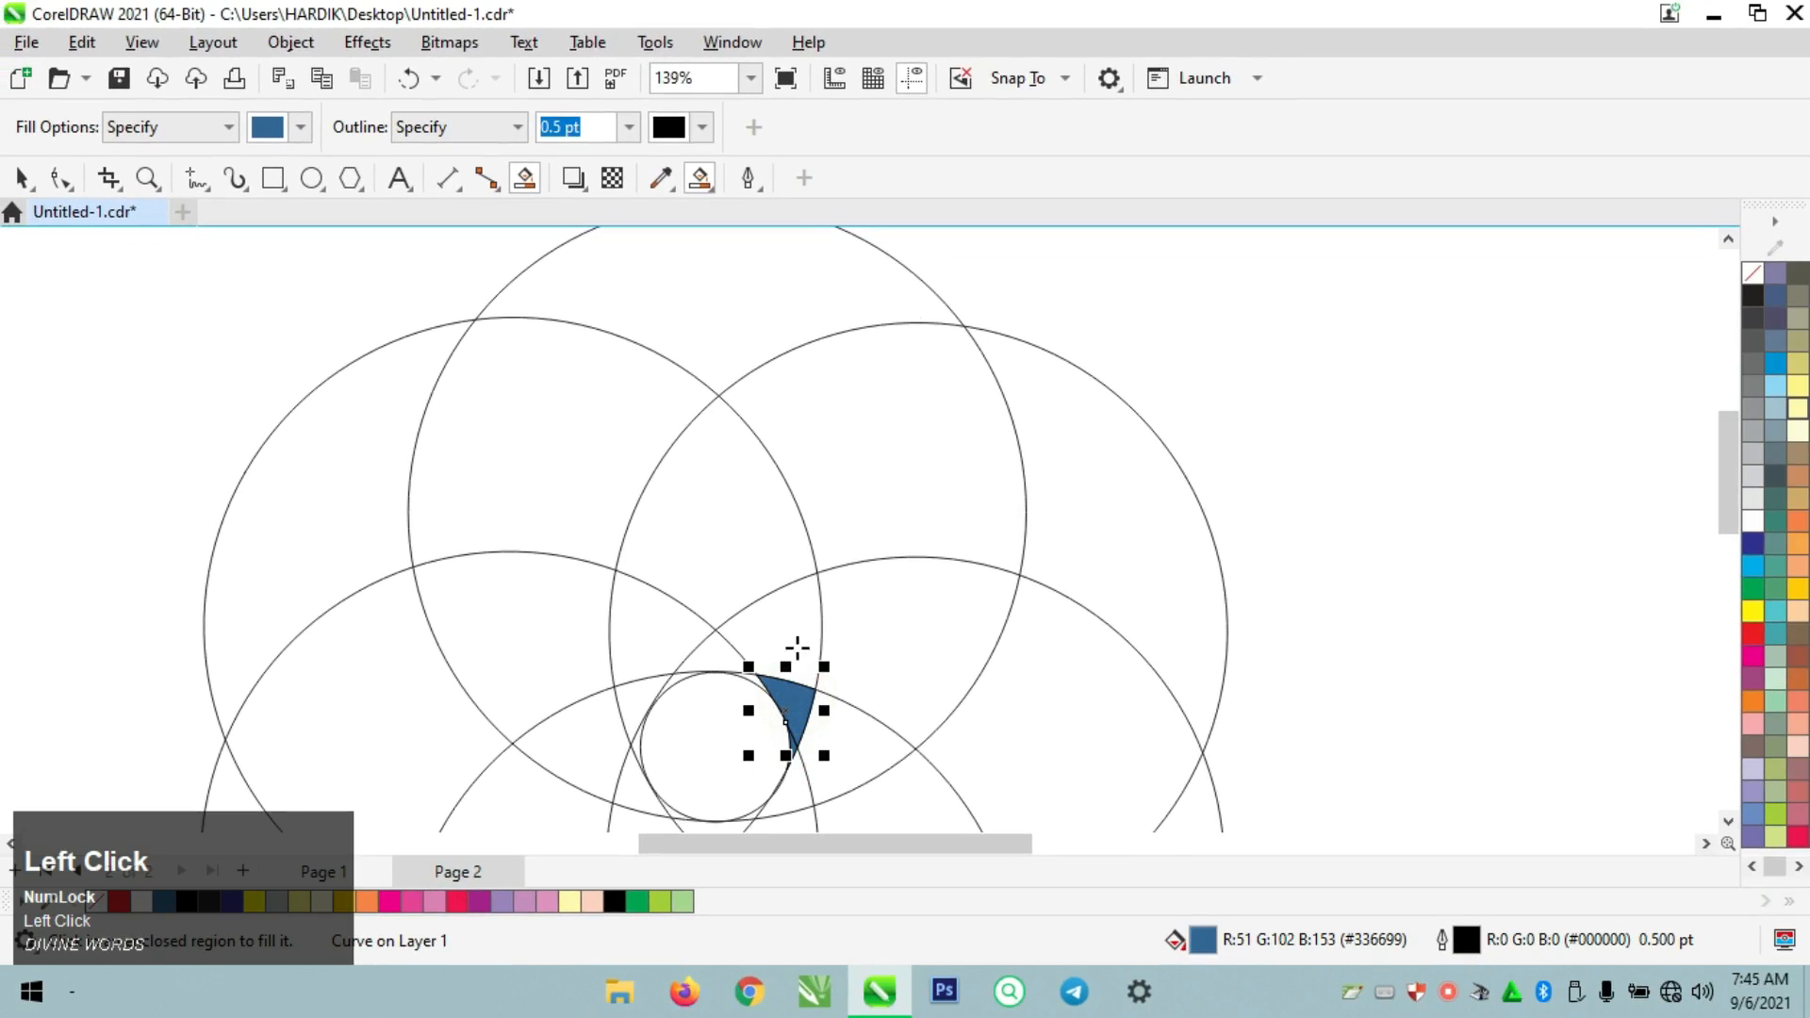
click(797, 634)
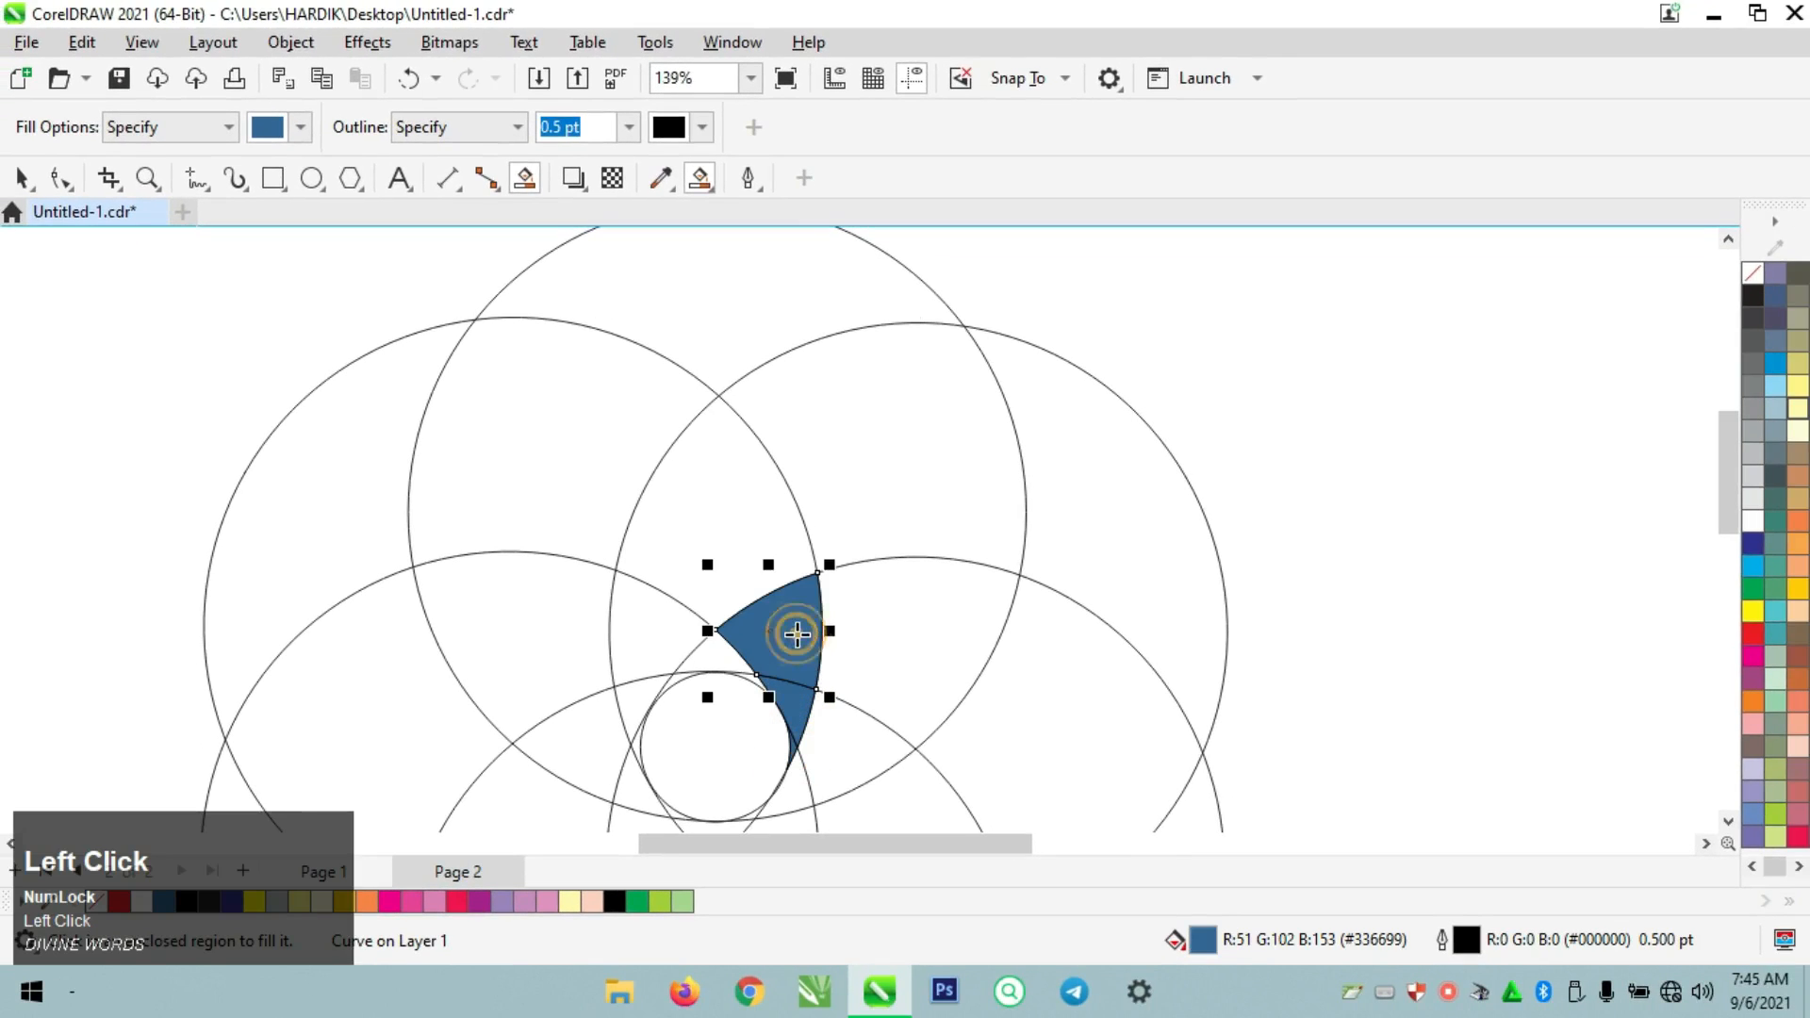
click(787, 530)
click(641, 422)
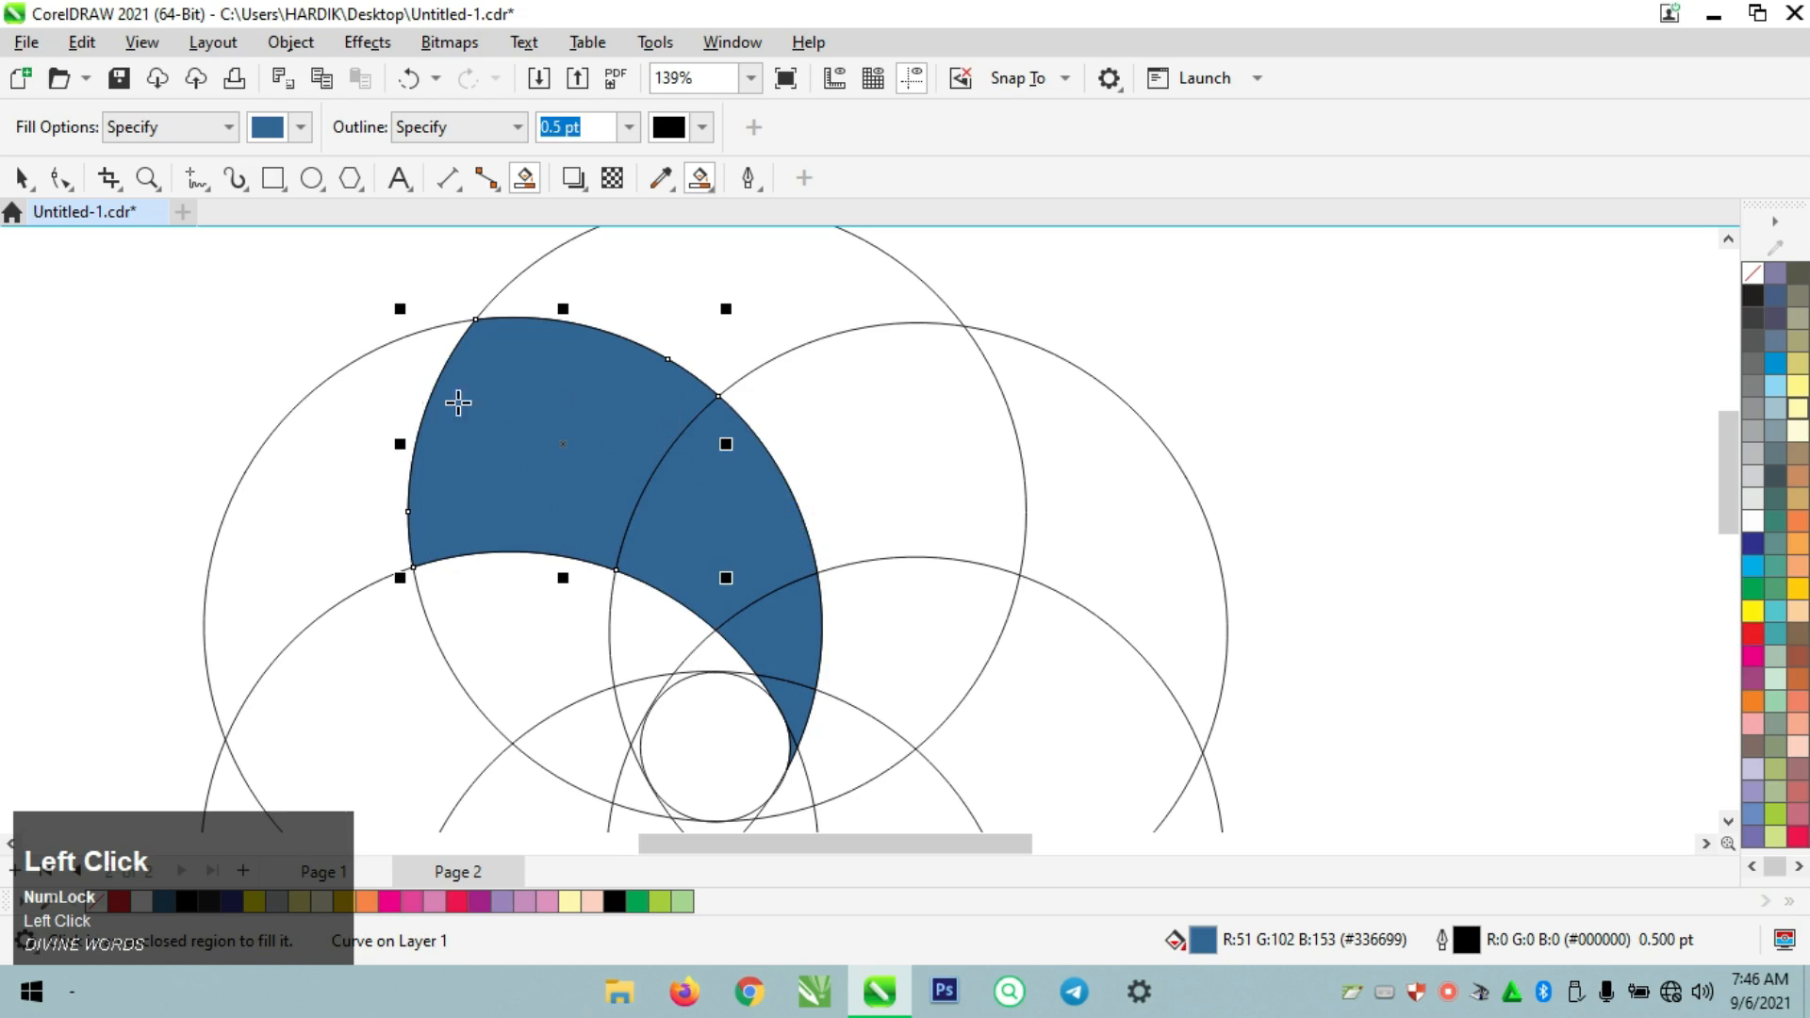
click(369, 403)
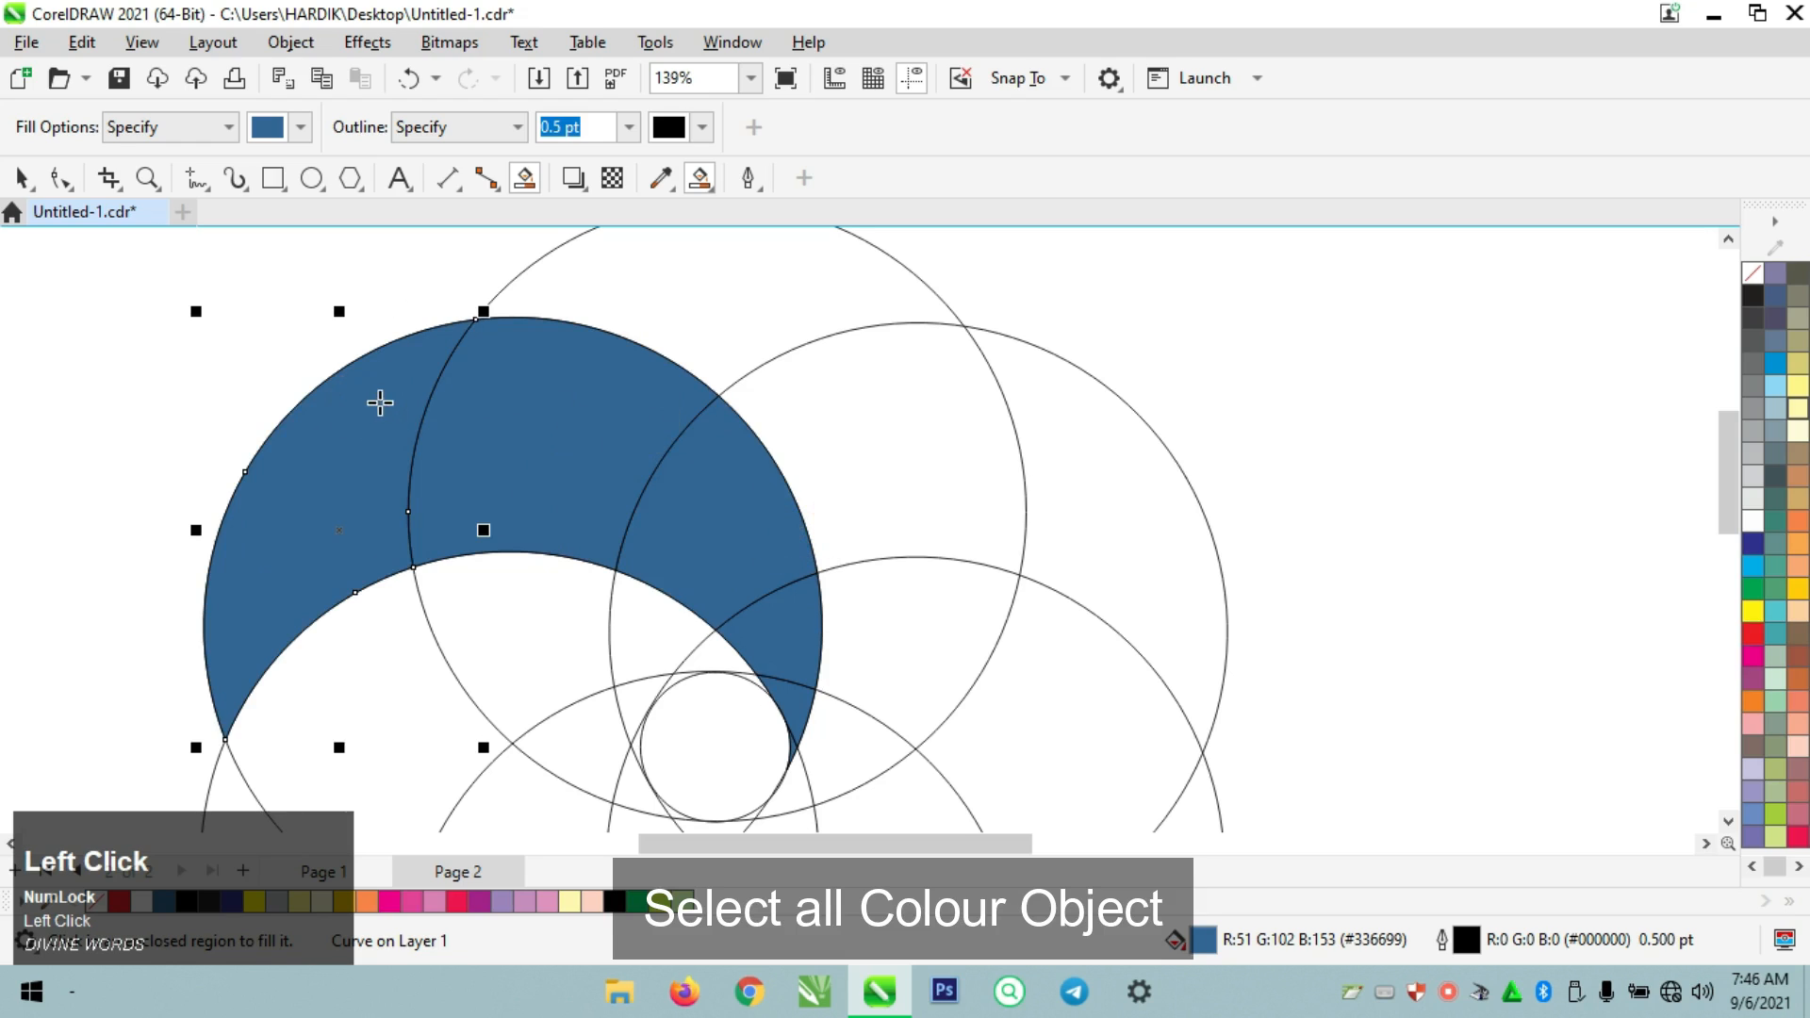
Select the blue-filled regions of the upper-left crescent together and weld them into one shape
key(ctrl+space)
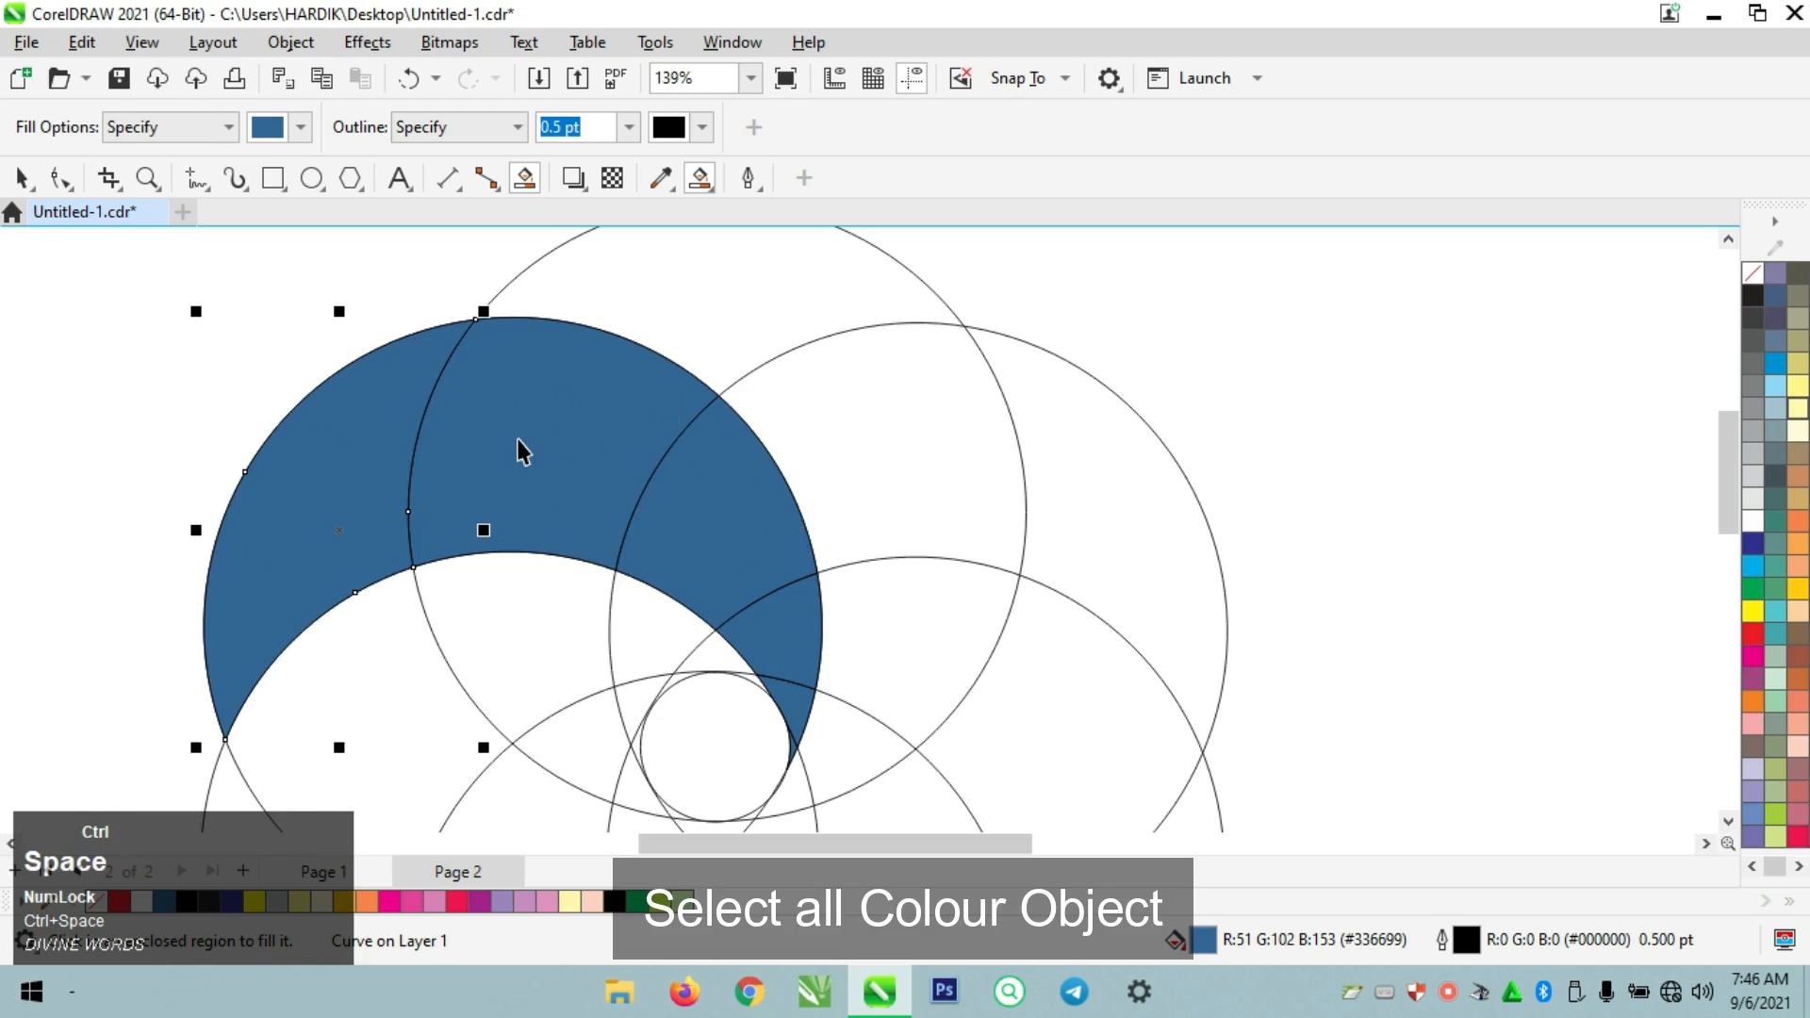
shift+click(524, 450)
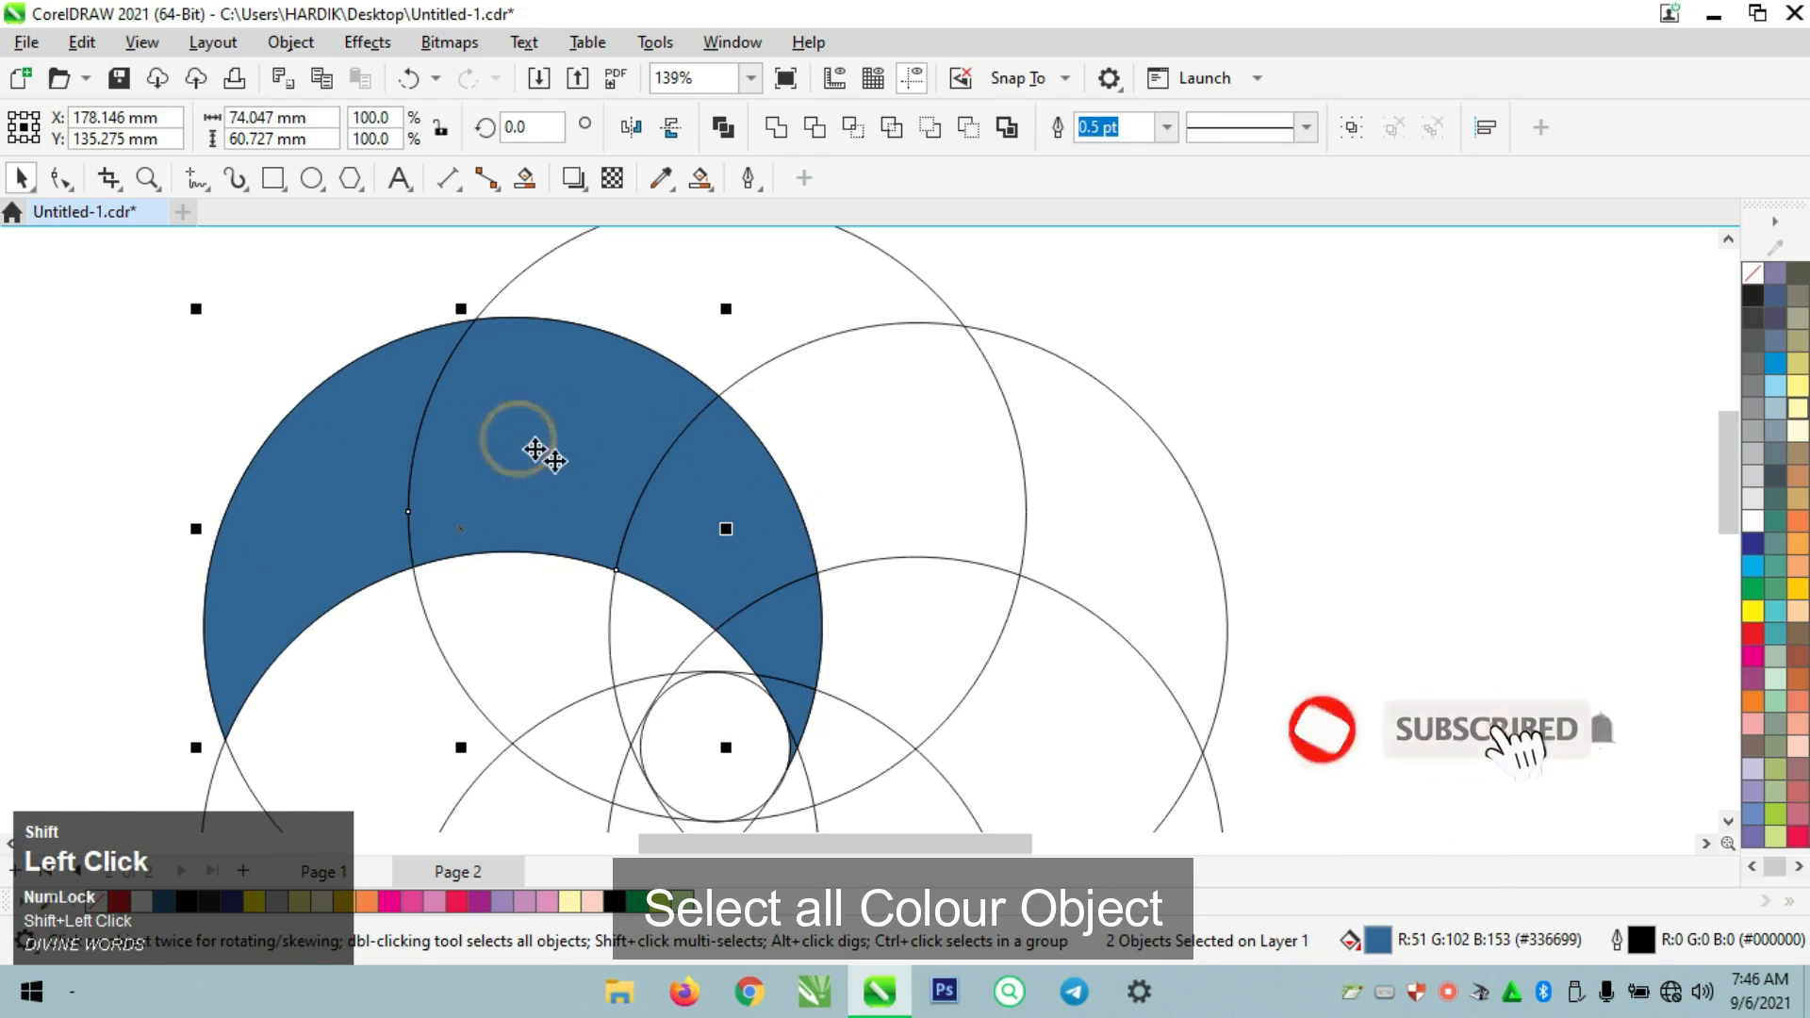
shift+click(751, 539)
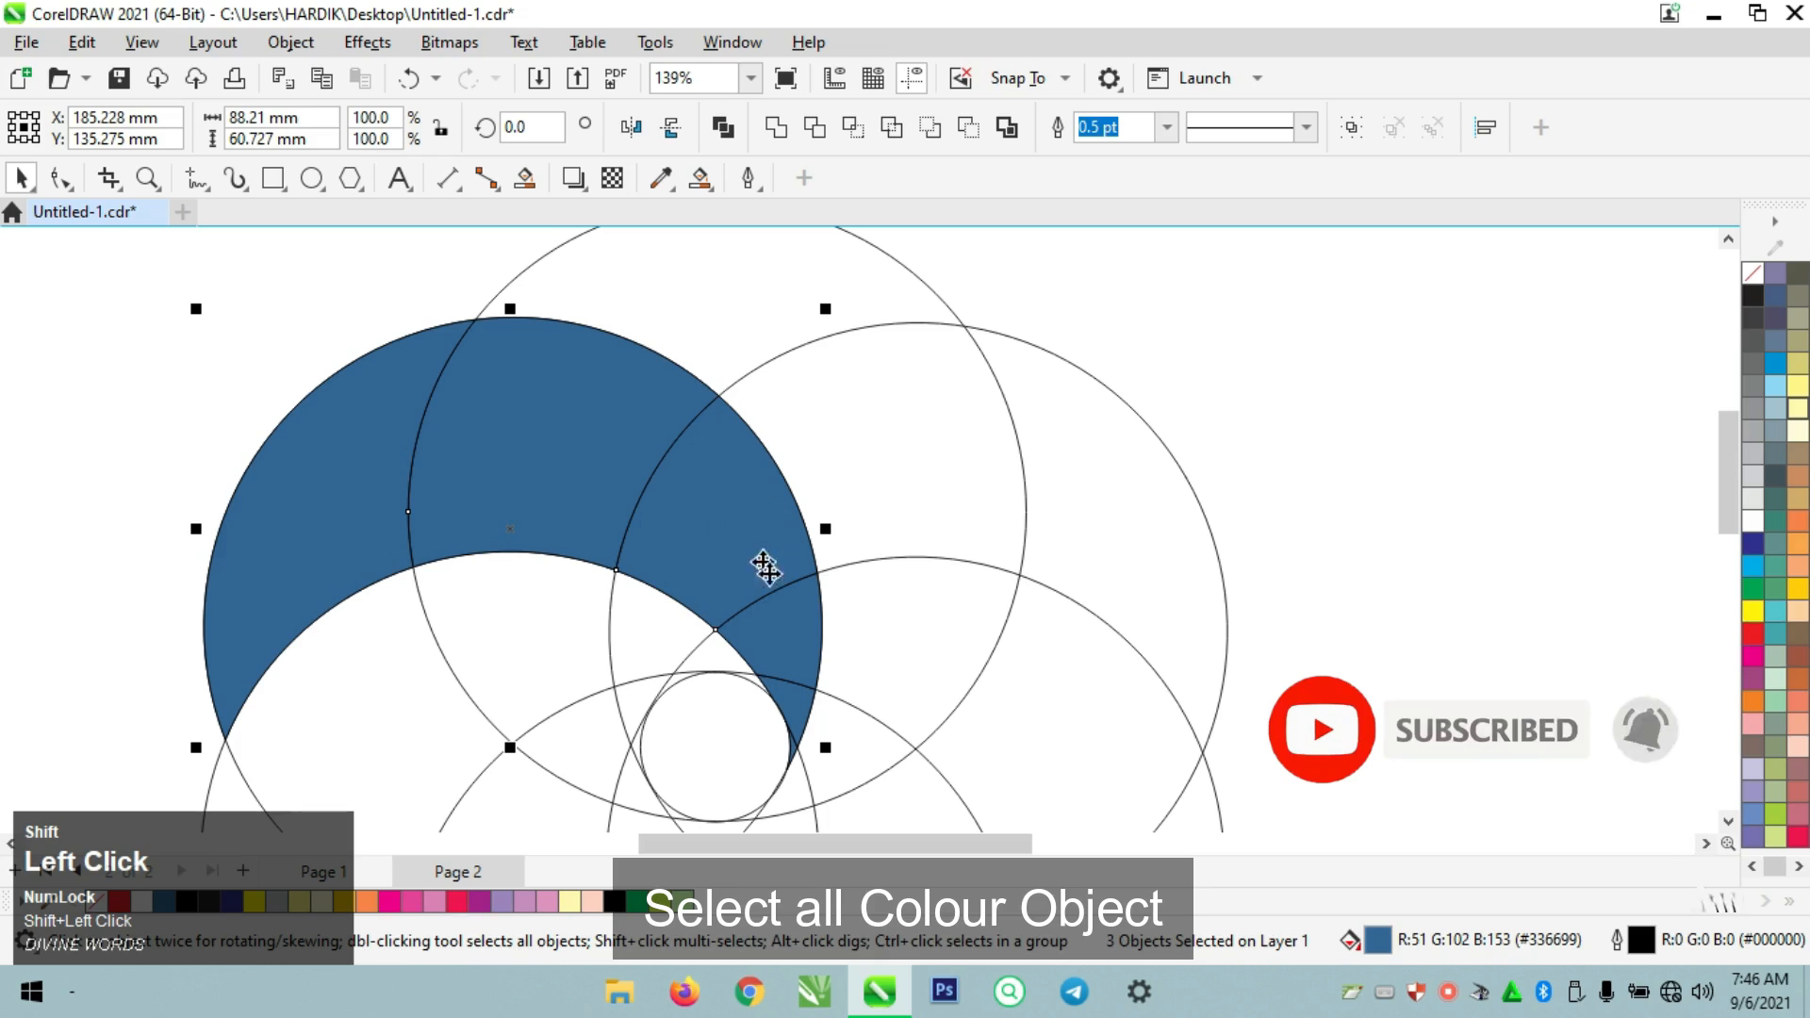
shift+click(804, 679)
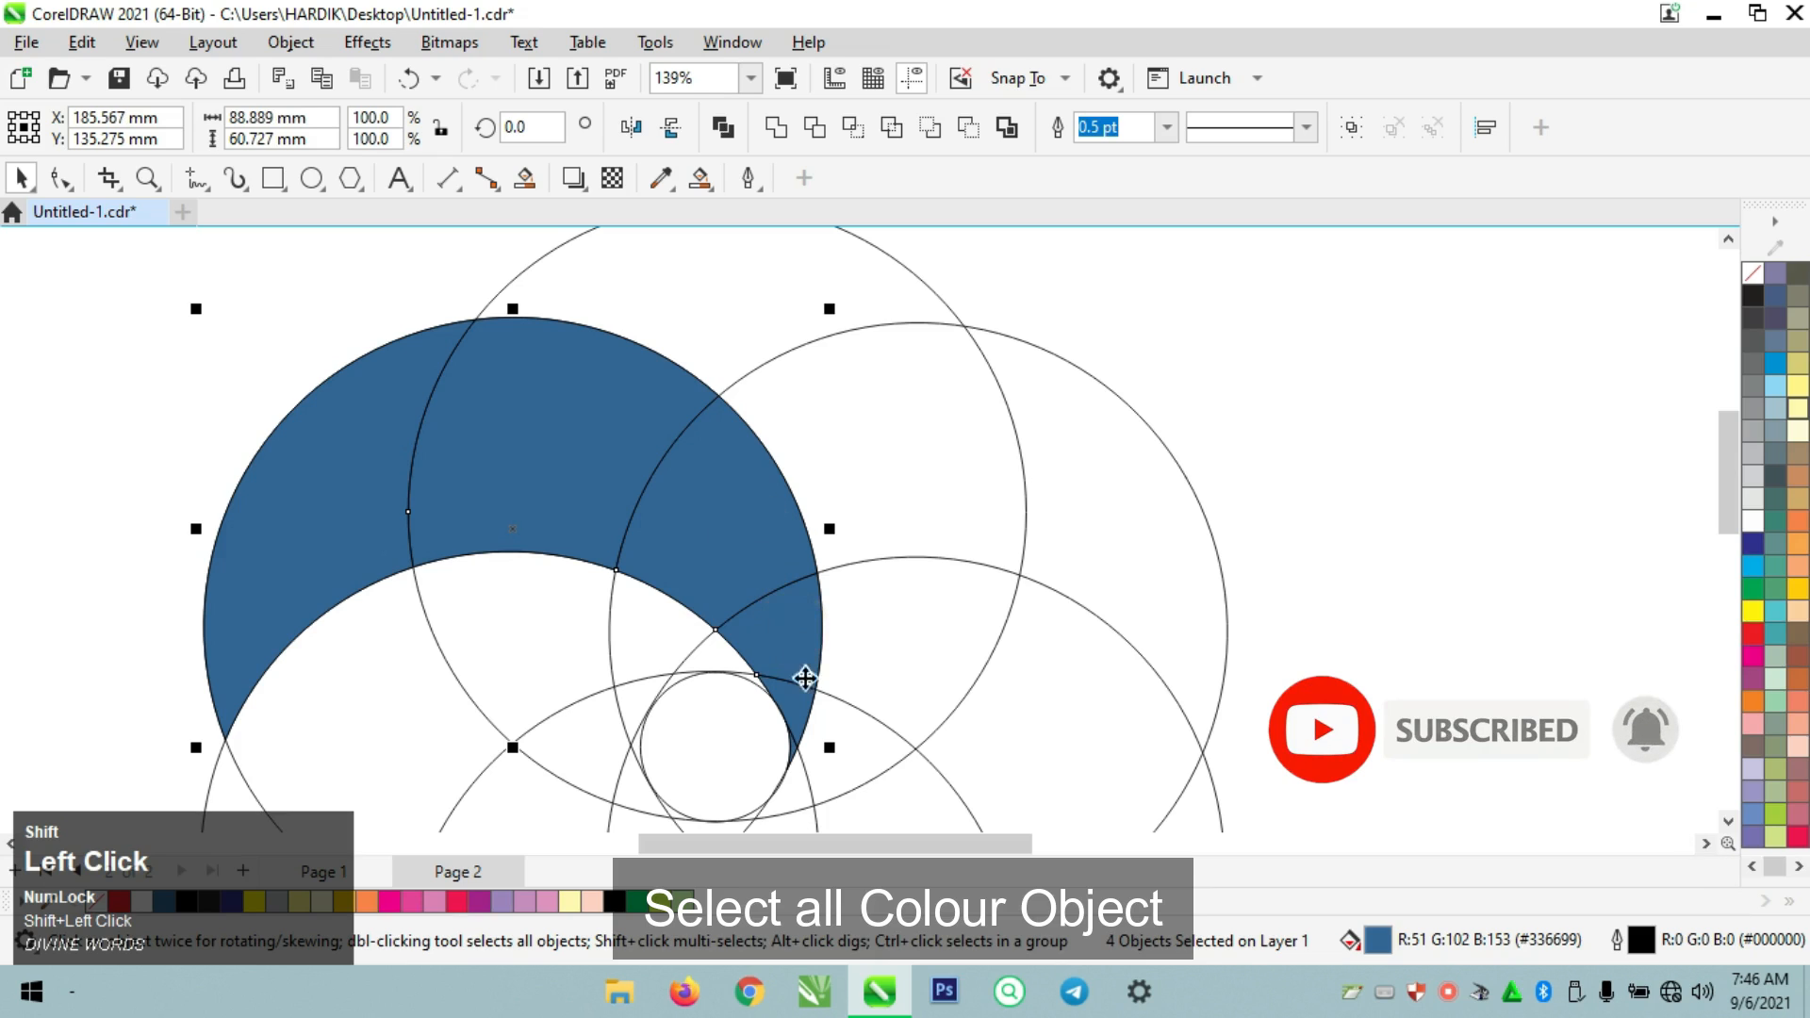
shift+click(791, 732)
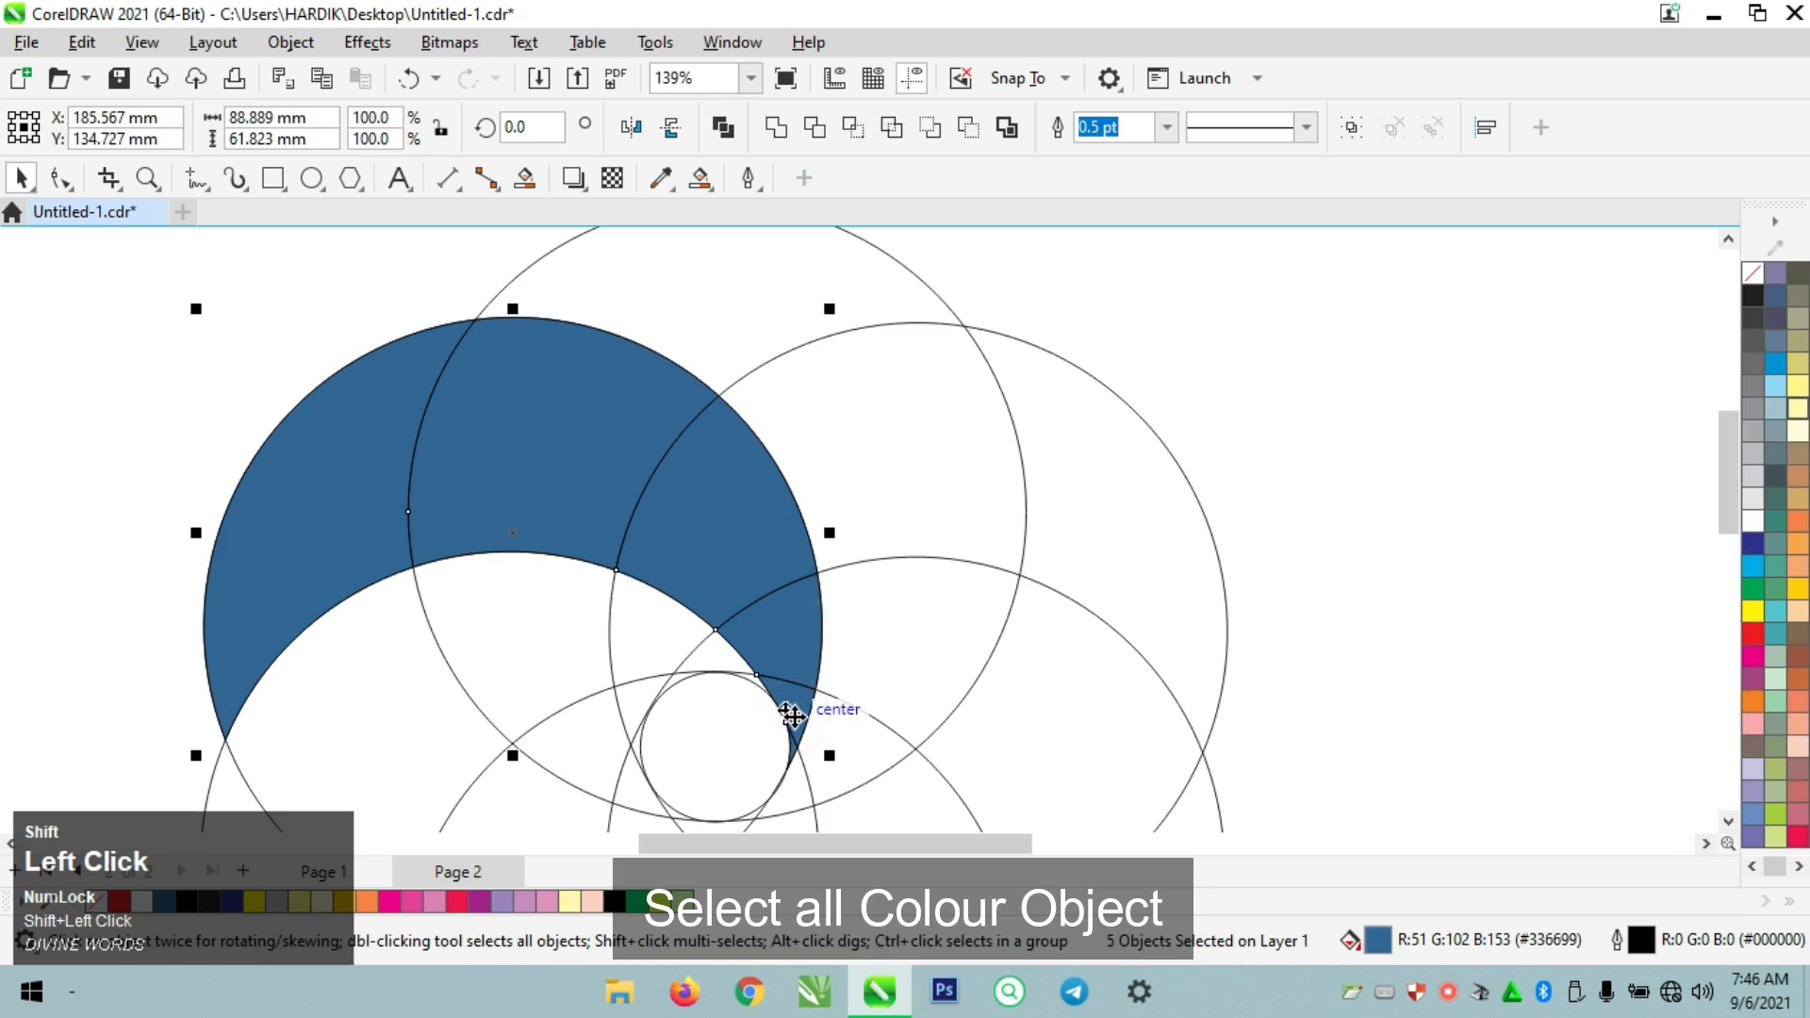
click(779, 129)
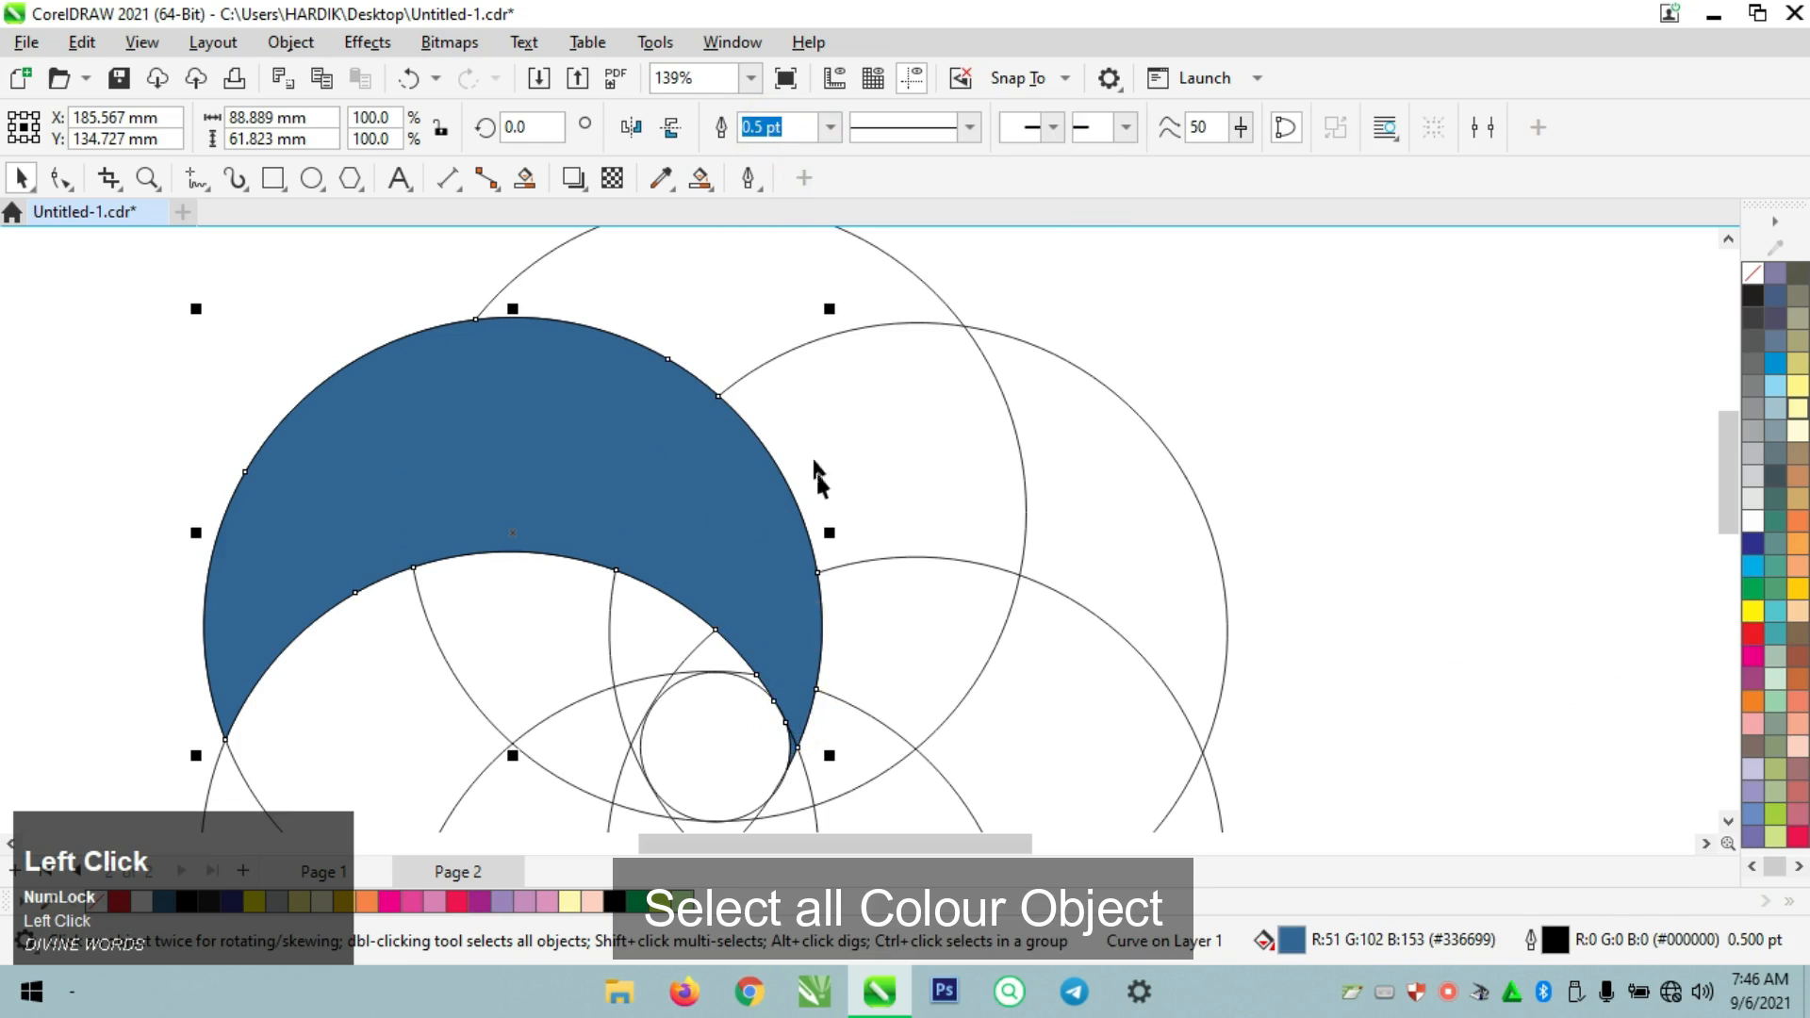
Weld the remaining blue sliver at the crescent's tip, beside the small central circle, to the main crescent
click(147, 181)
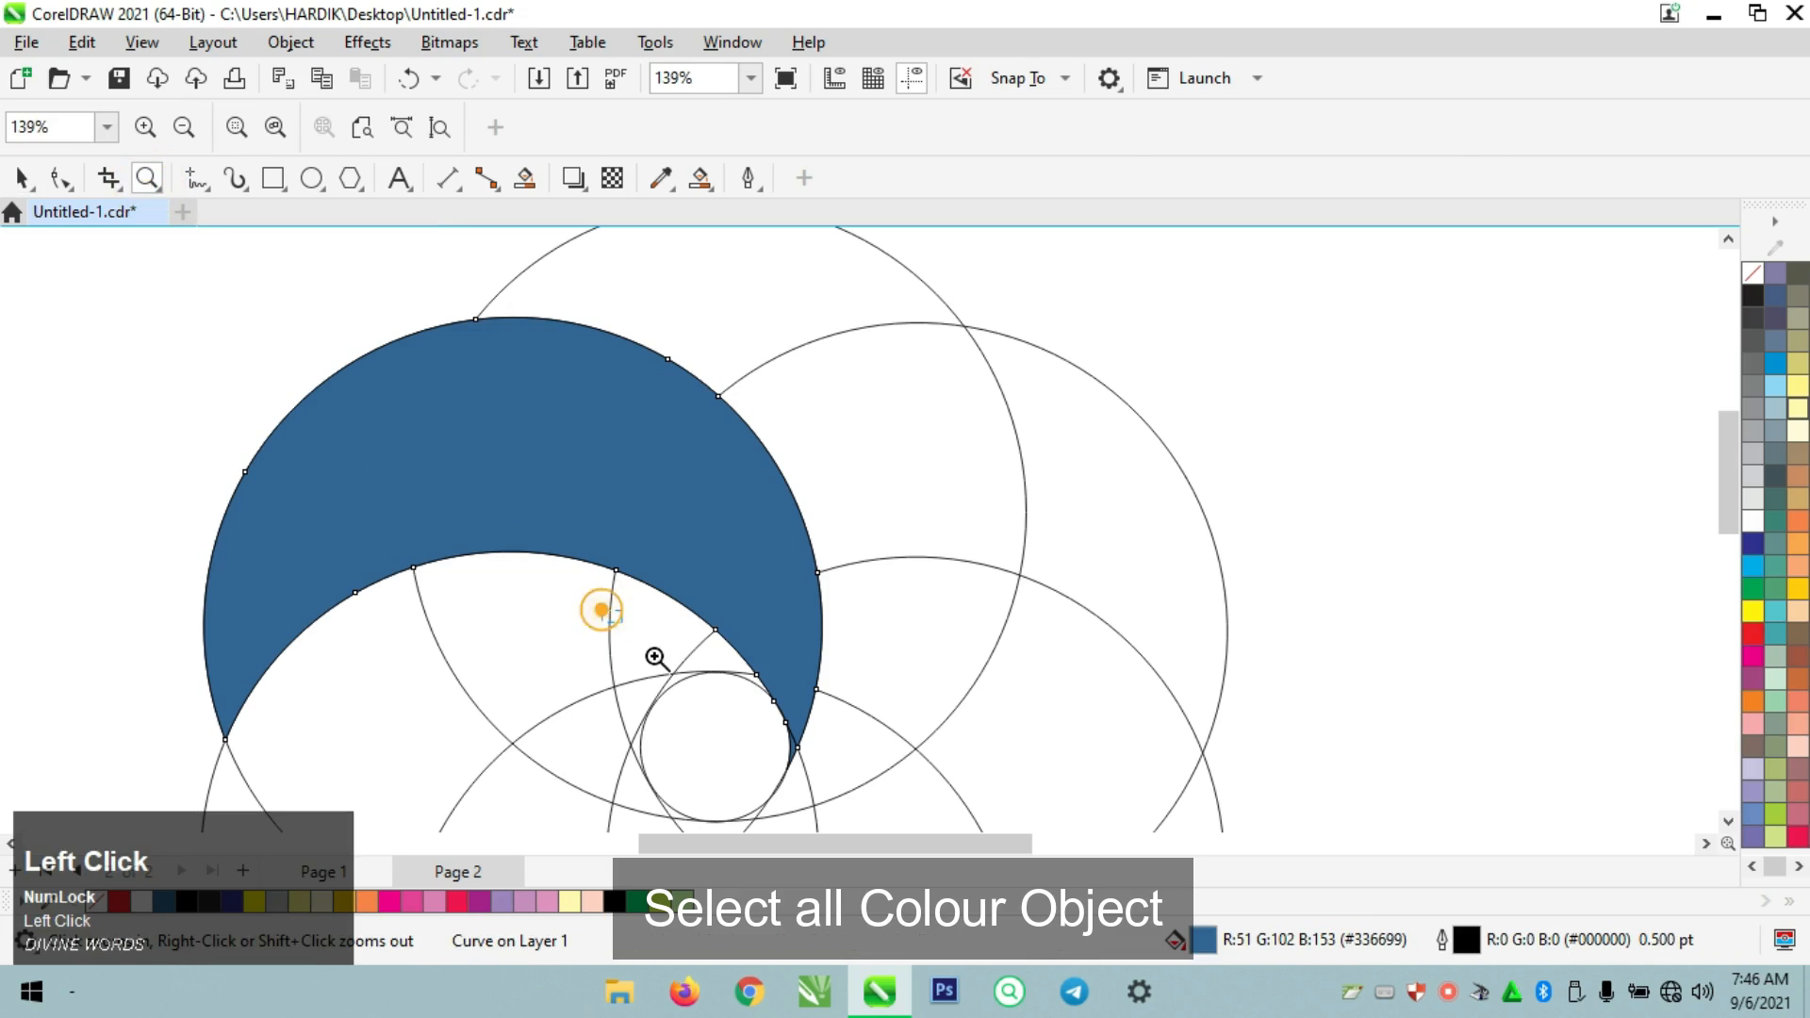
drag(656, 657, 889, 807)
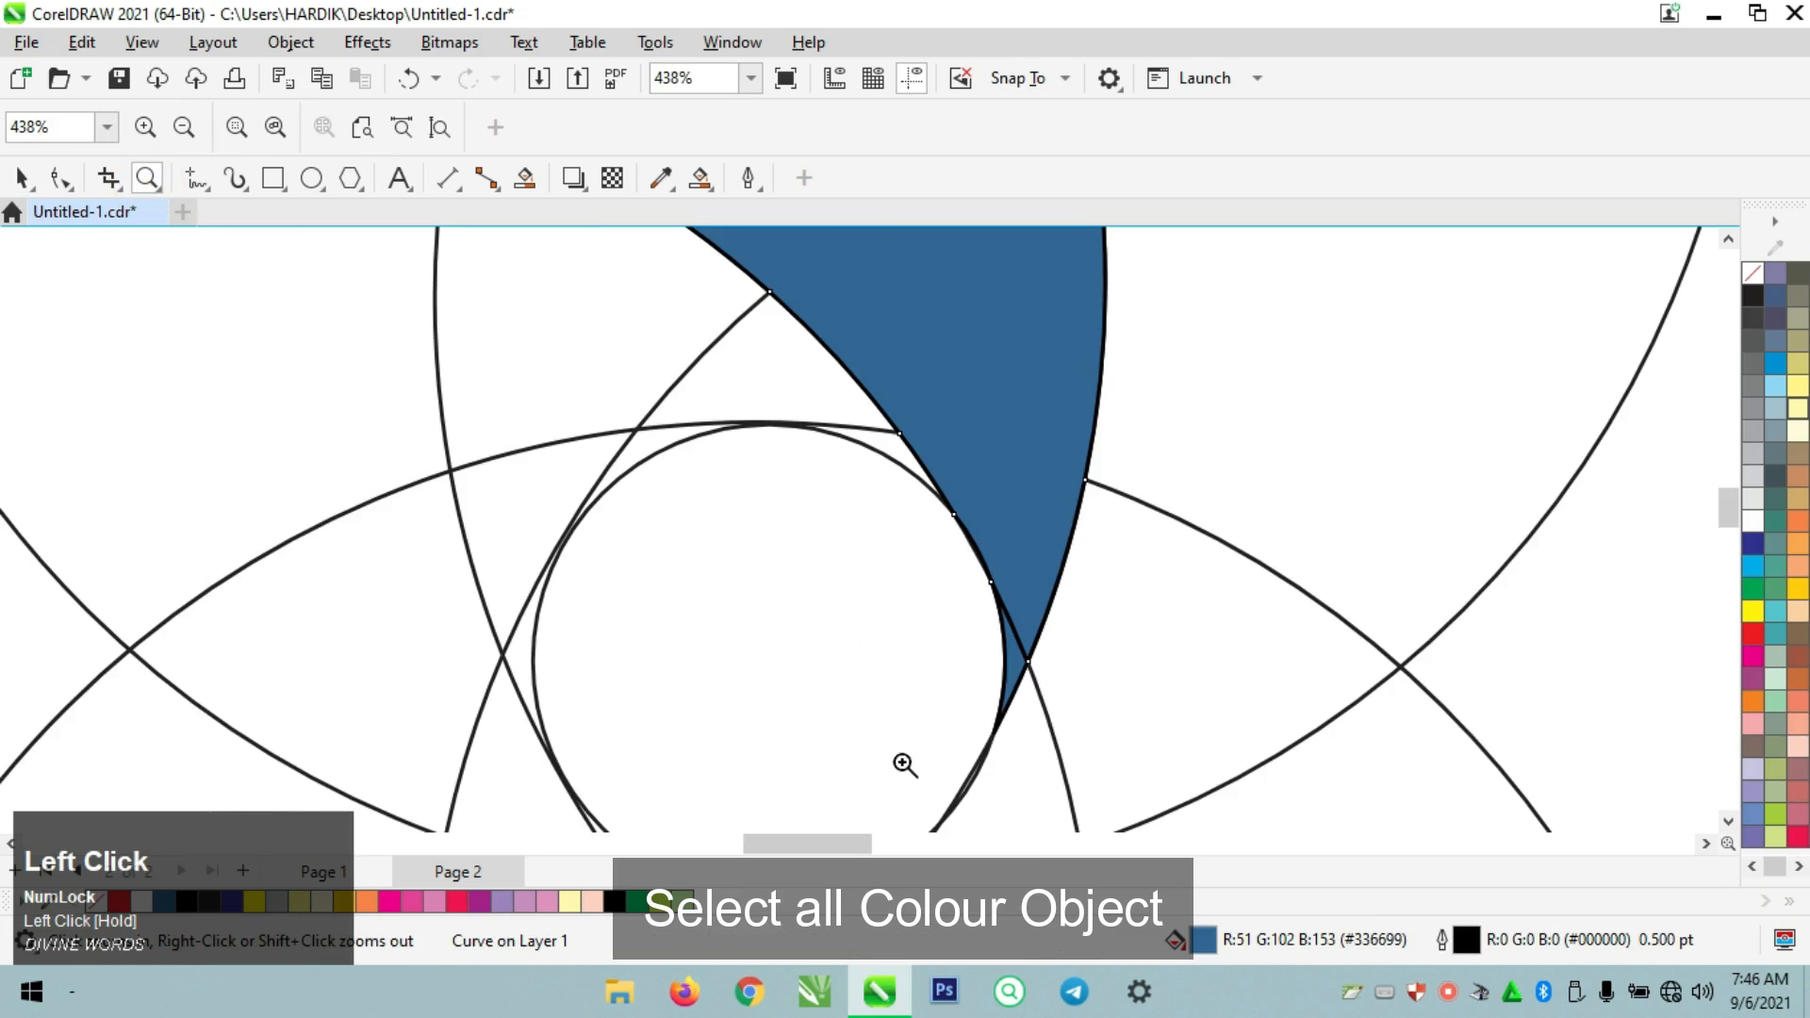
key(ctrl+space)
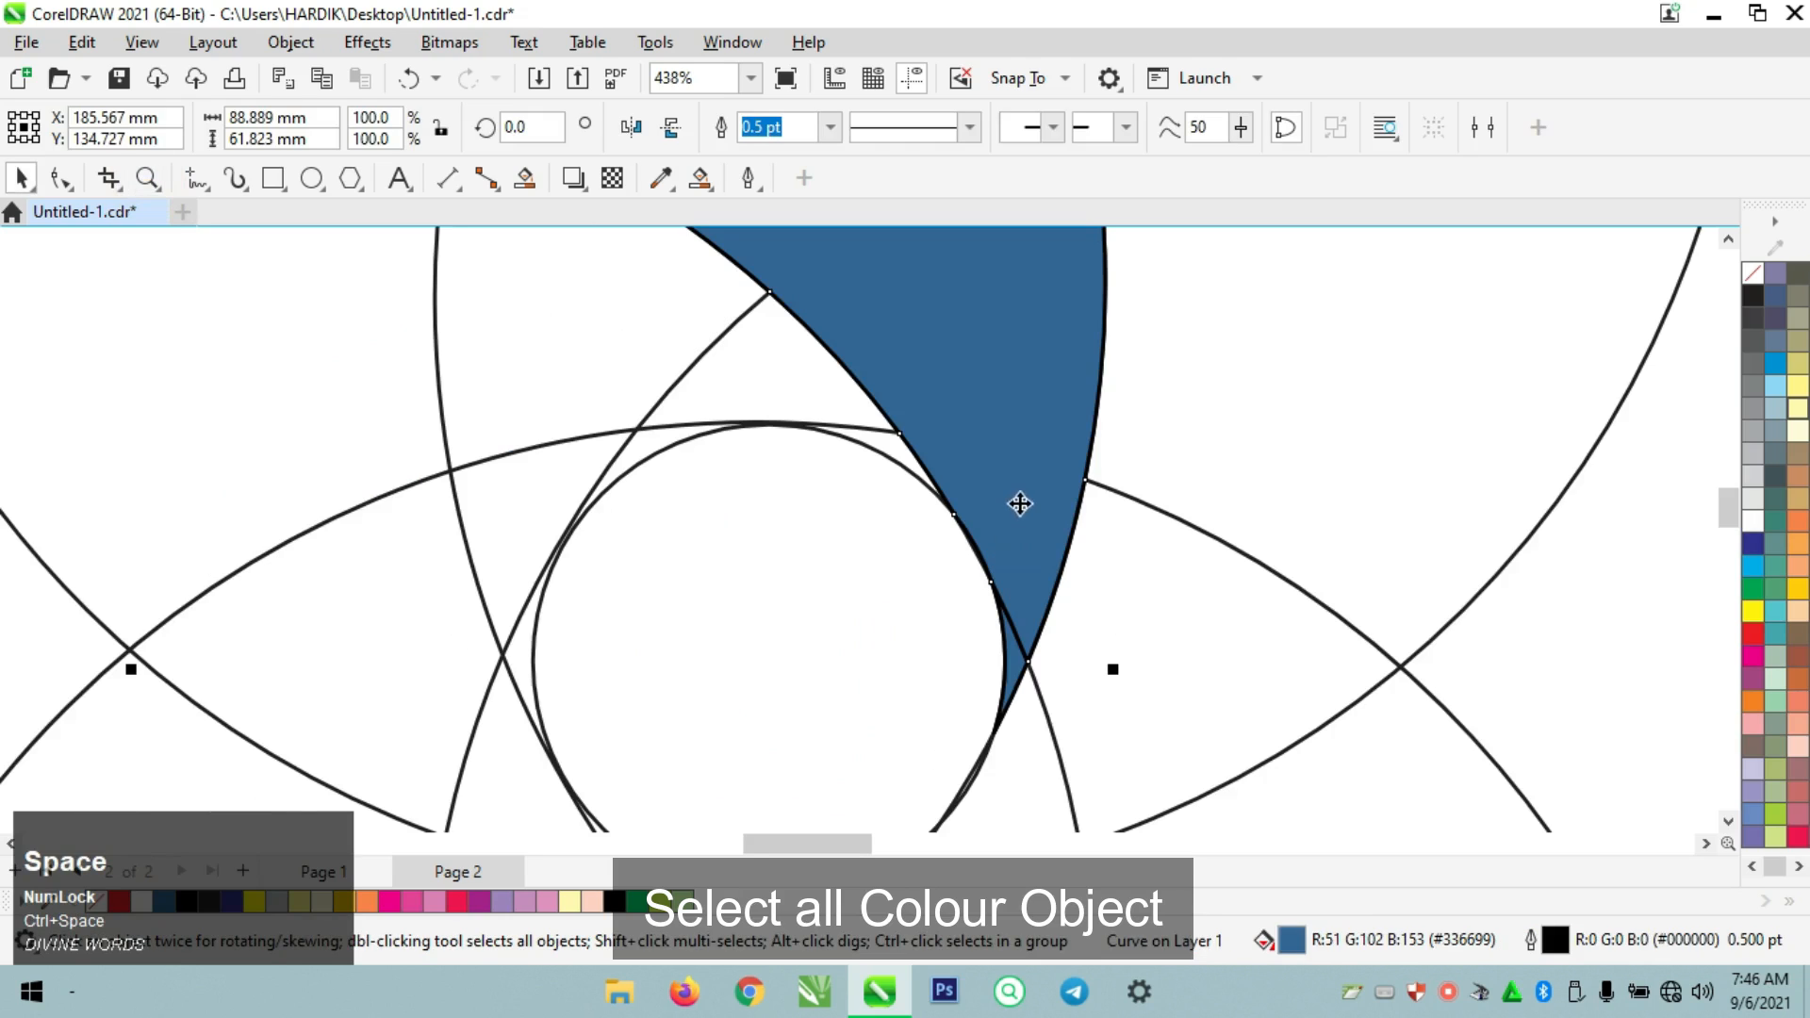
click(1024, 454)
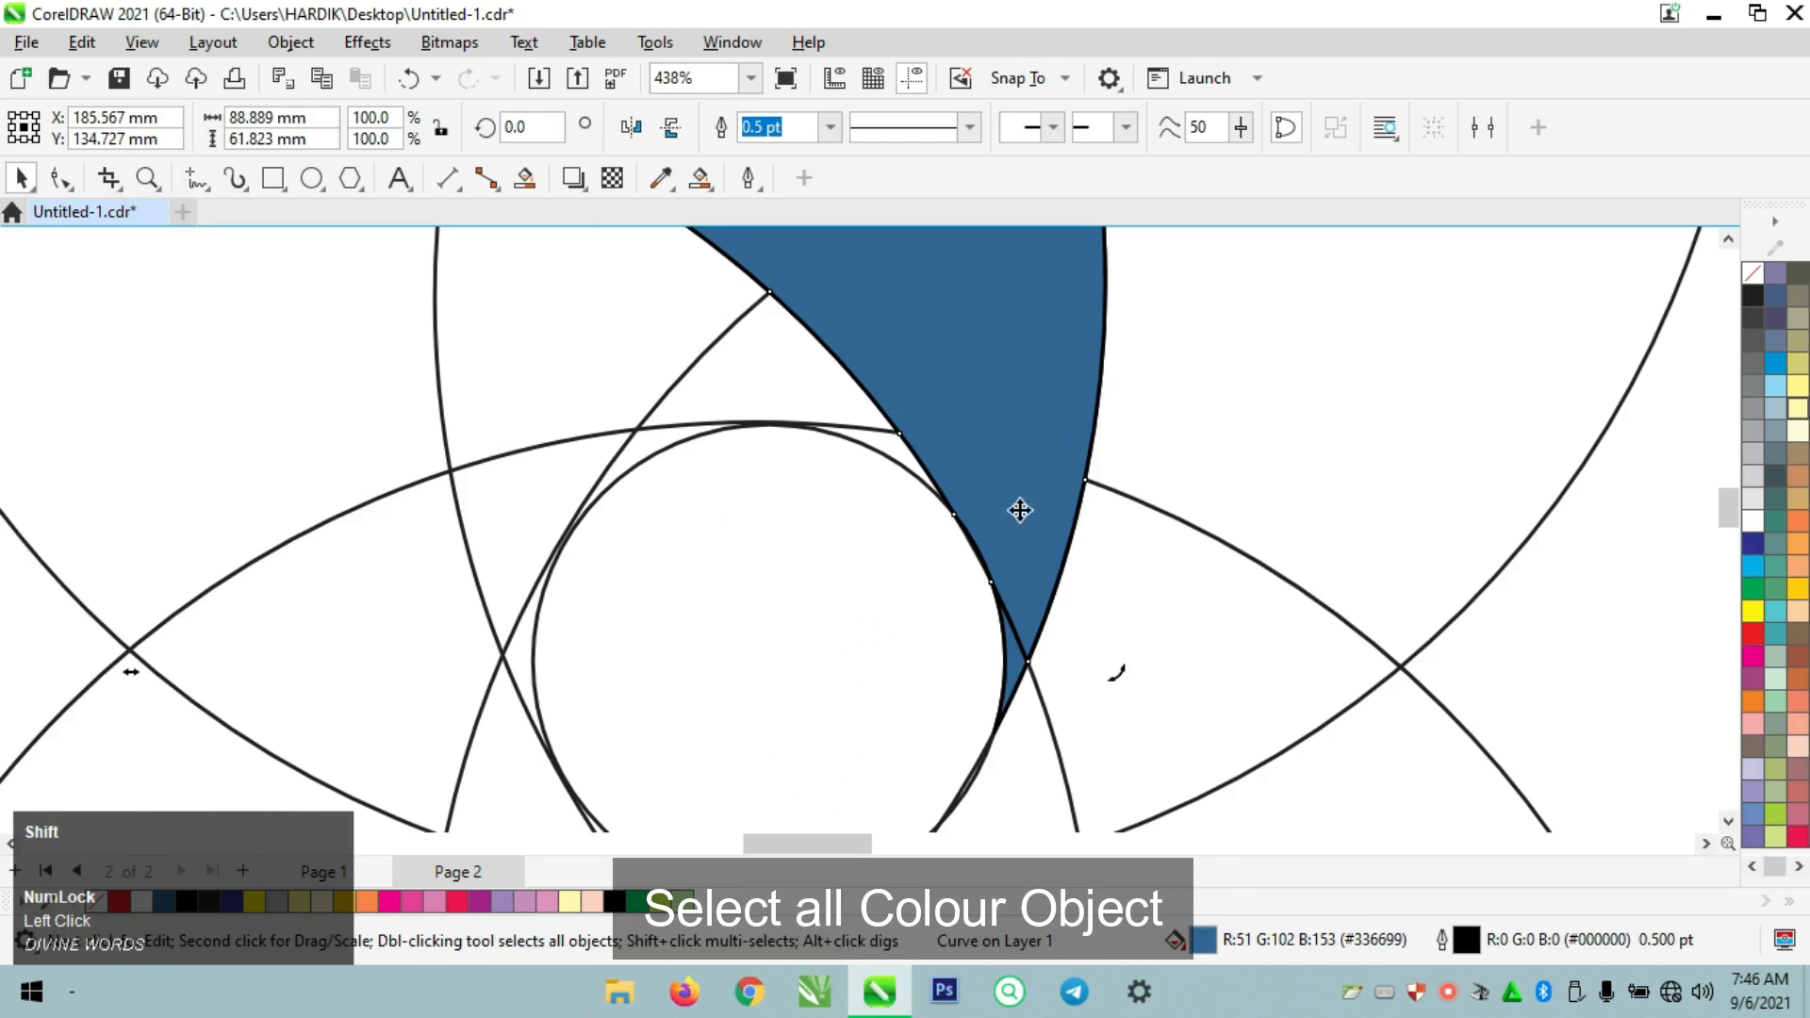
shift+click(1020, 657)
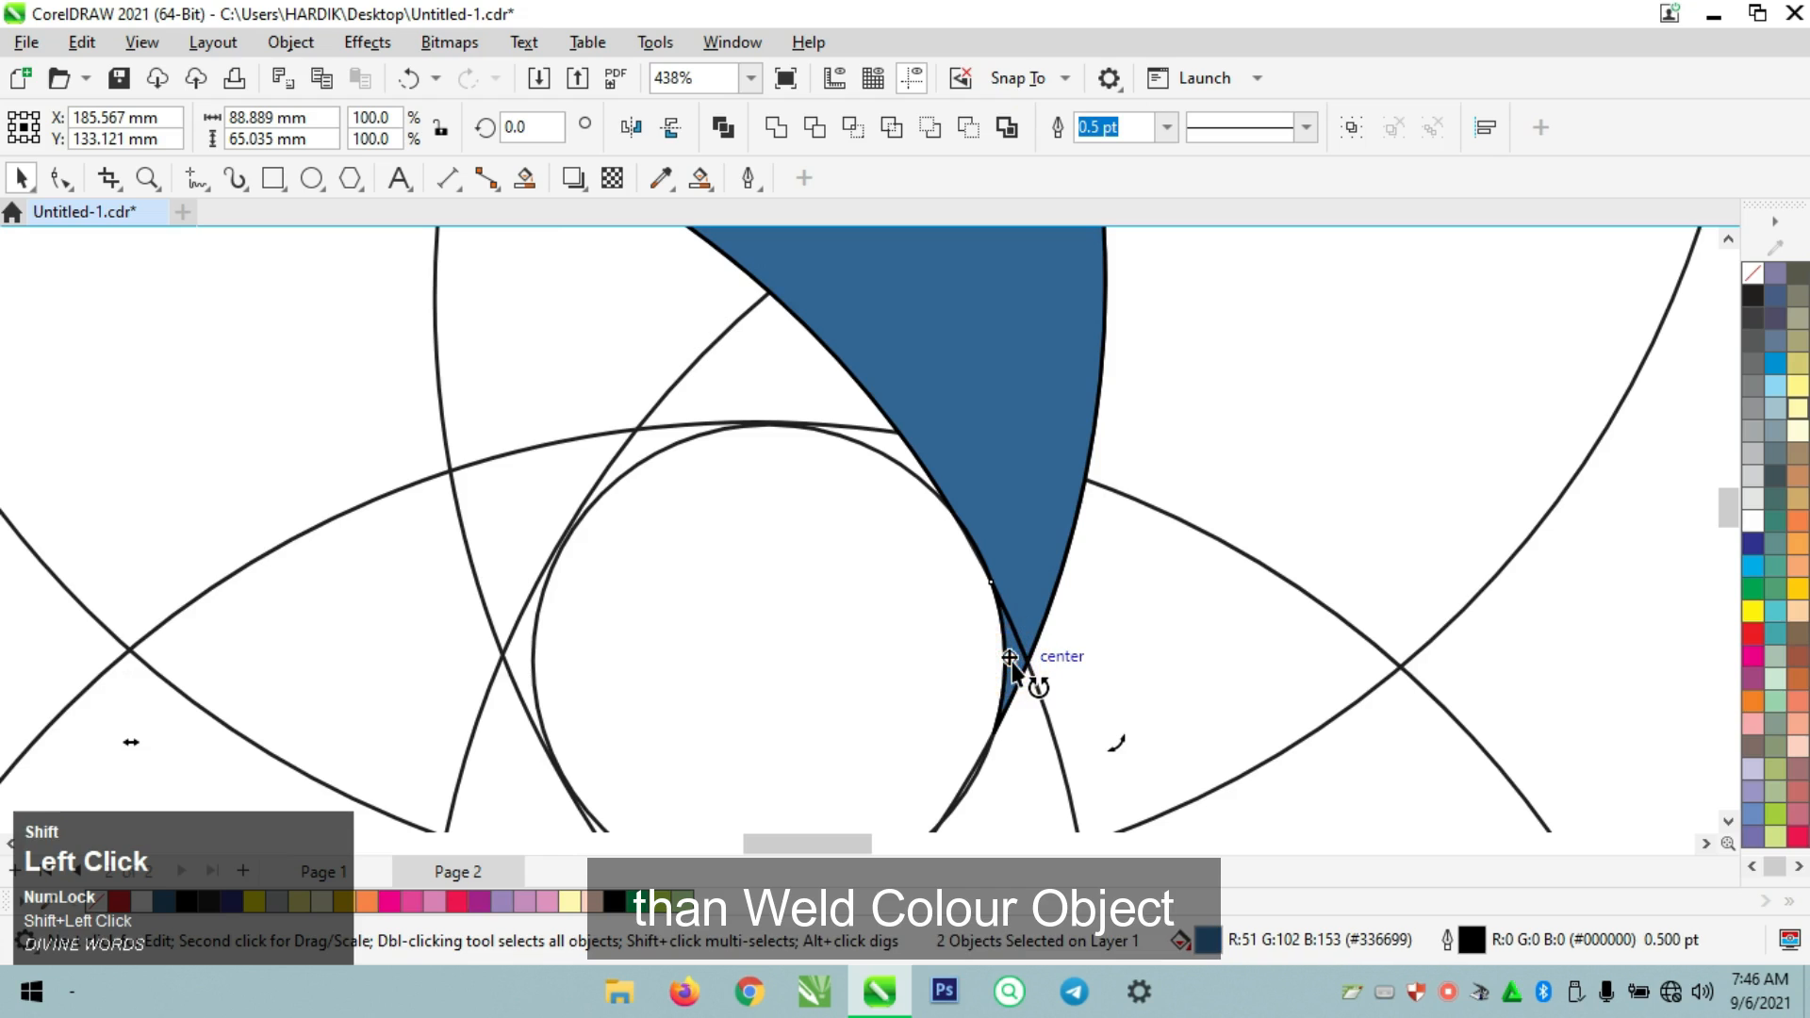
click(776, 128)
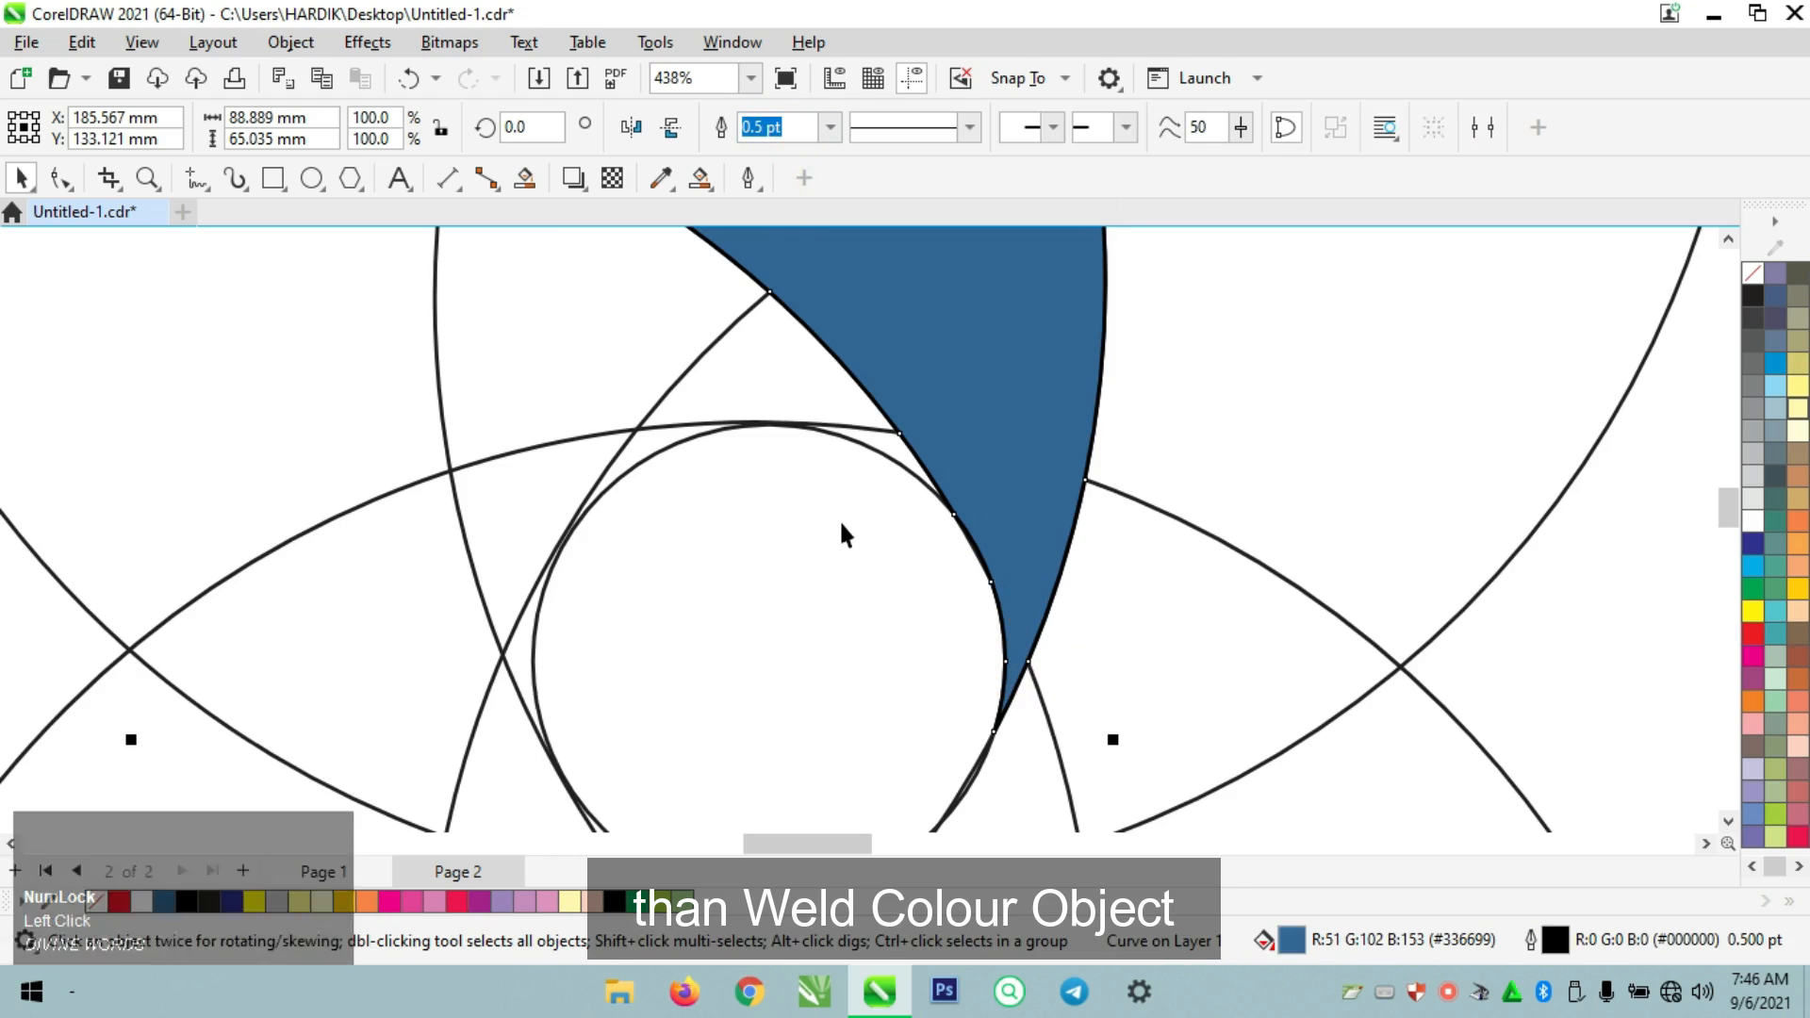
Apply a linear fountain fill across the crescent with Interactive Fill, running horizontally from its left edge to its right edge
key(z)
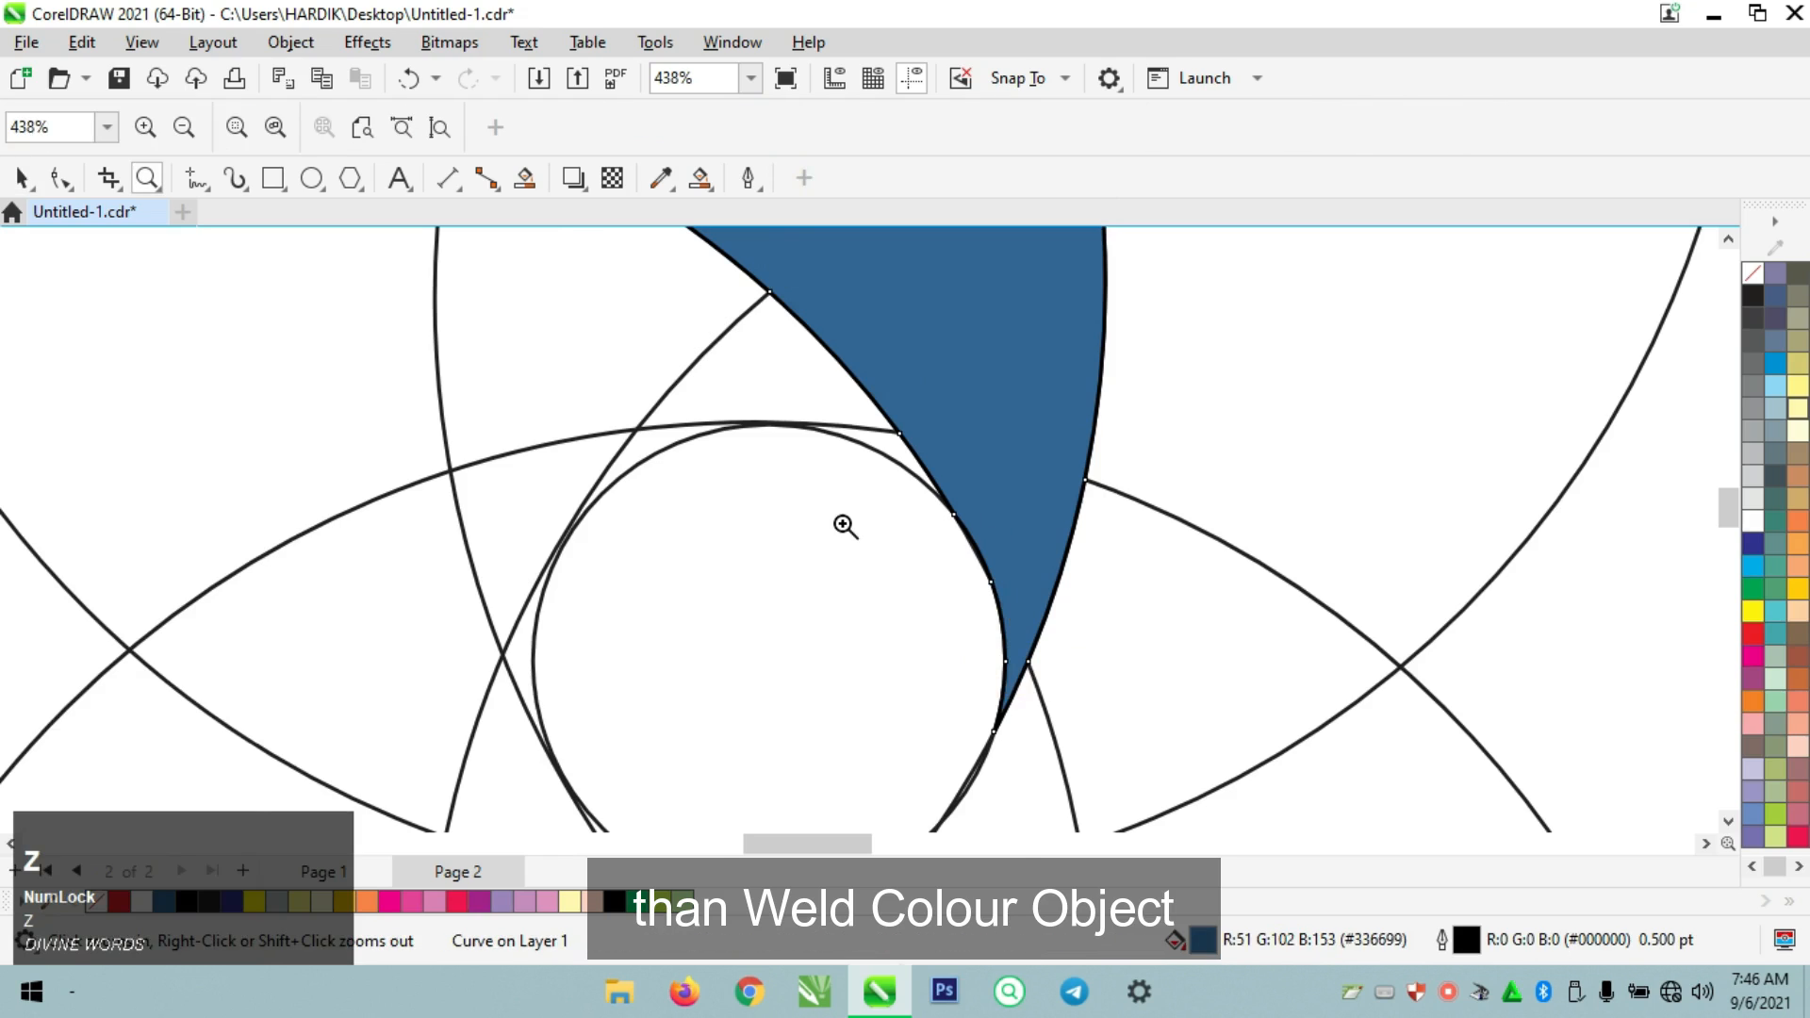
right_click(844, 525)
right_click(845, 526)
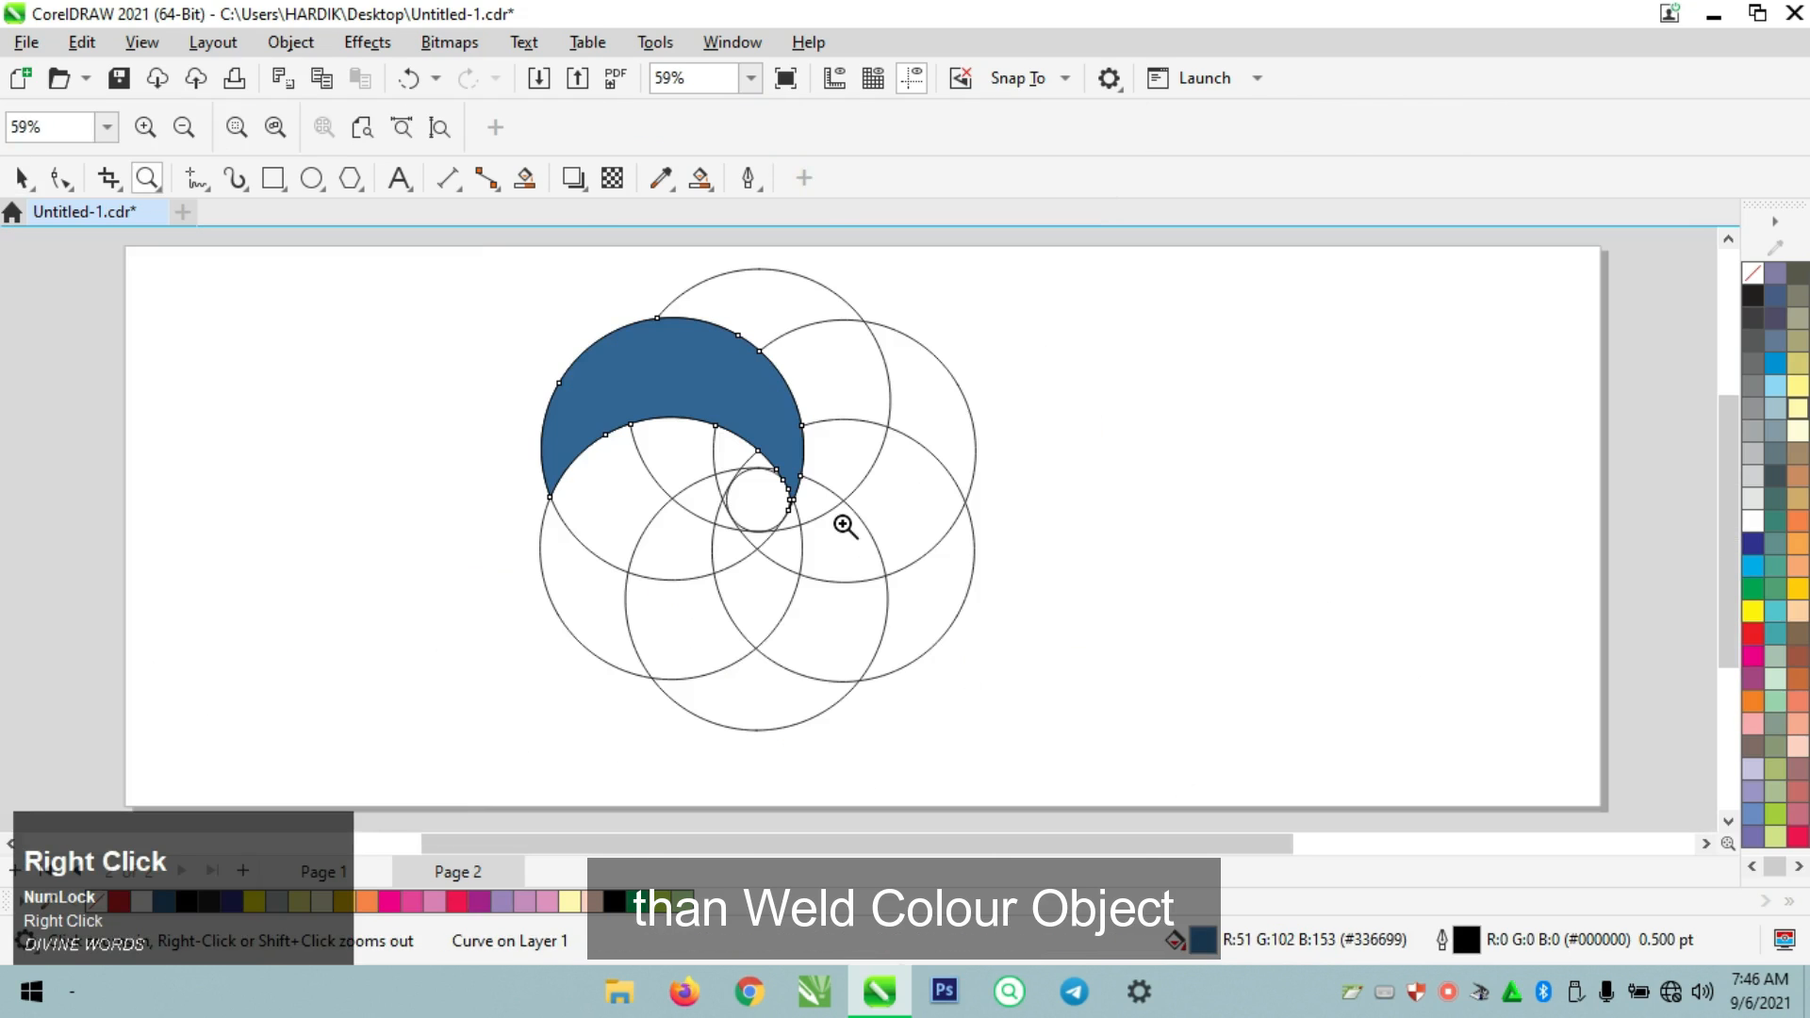
key(ctrl)
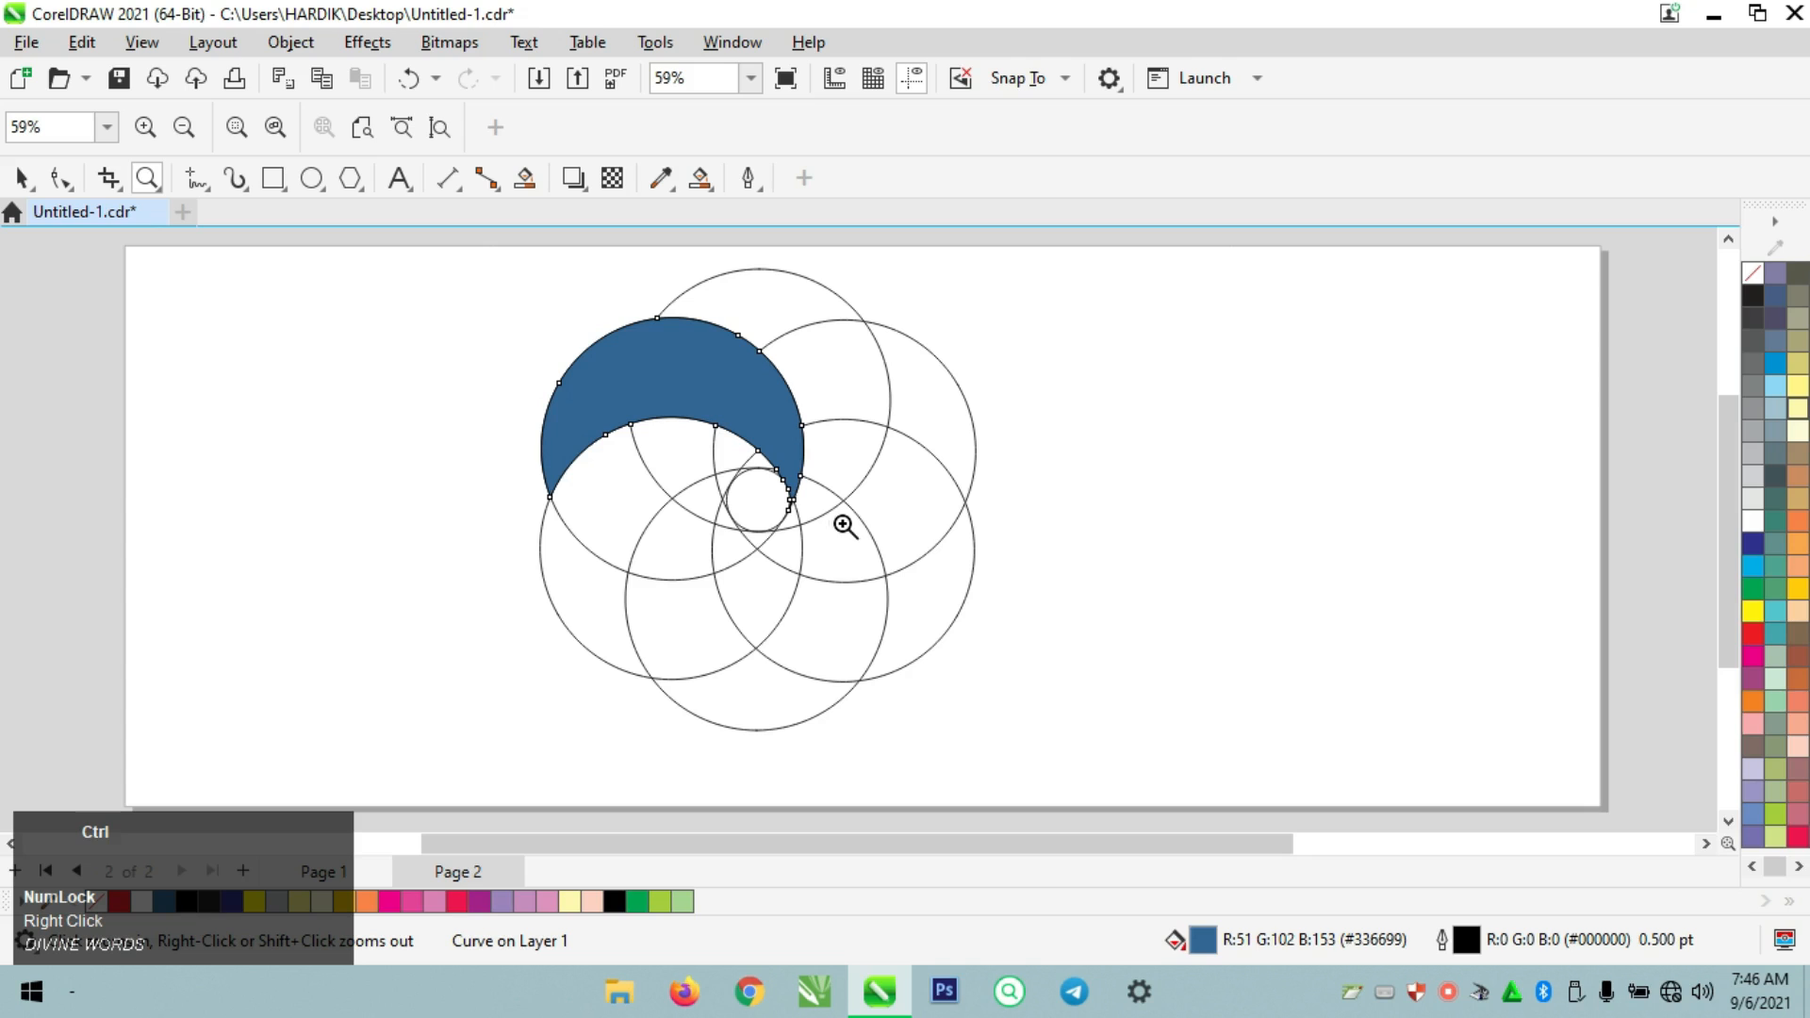
drag(473, 314, 856, 557)
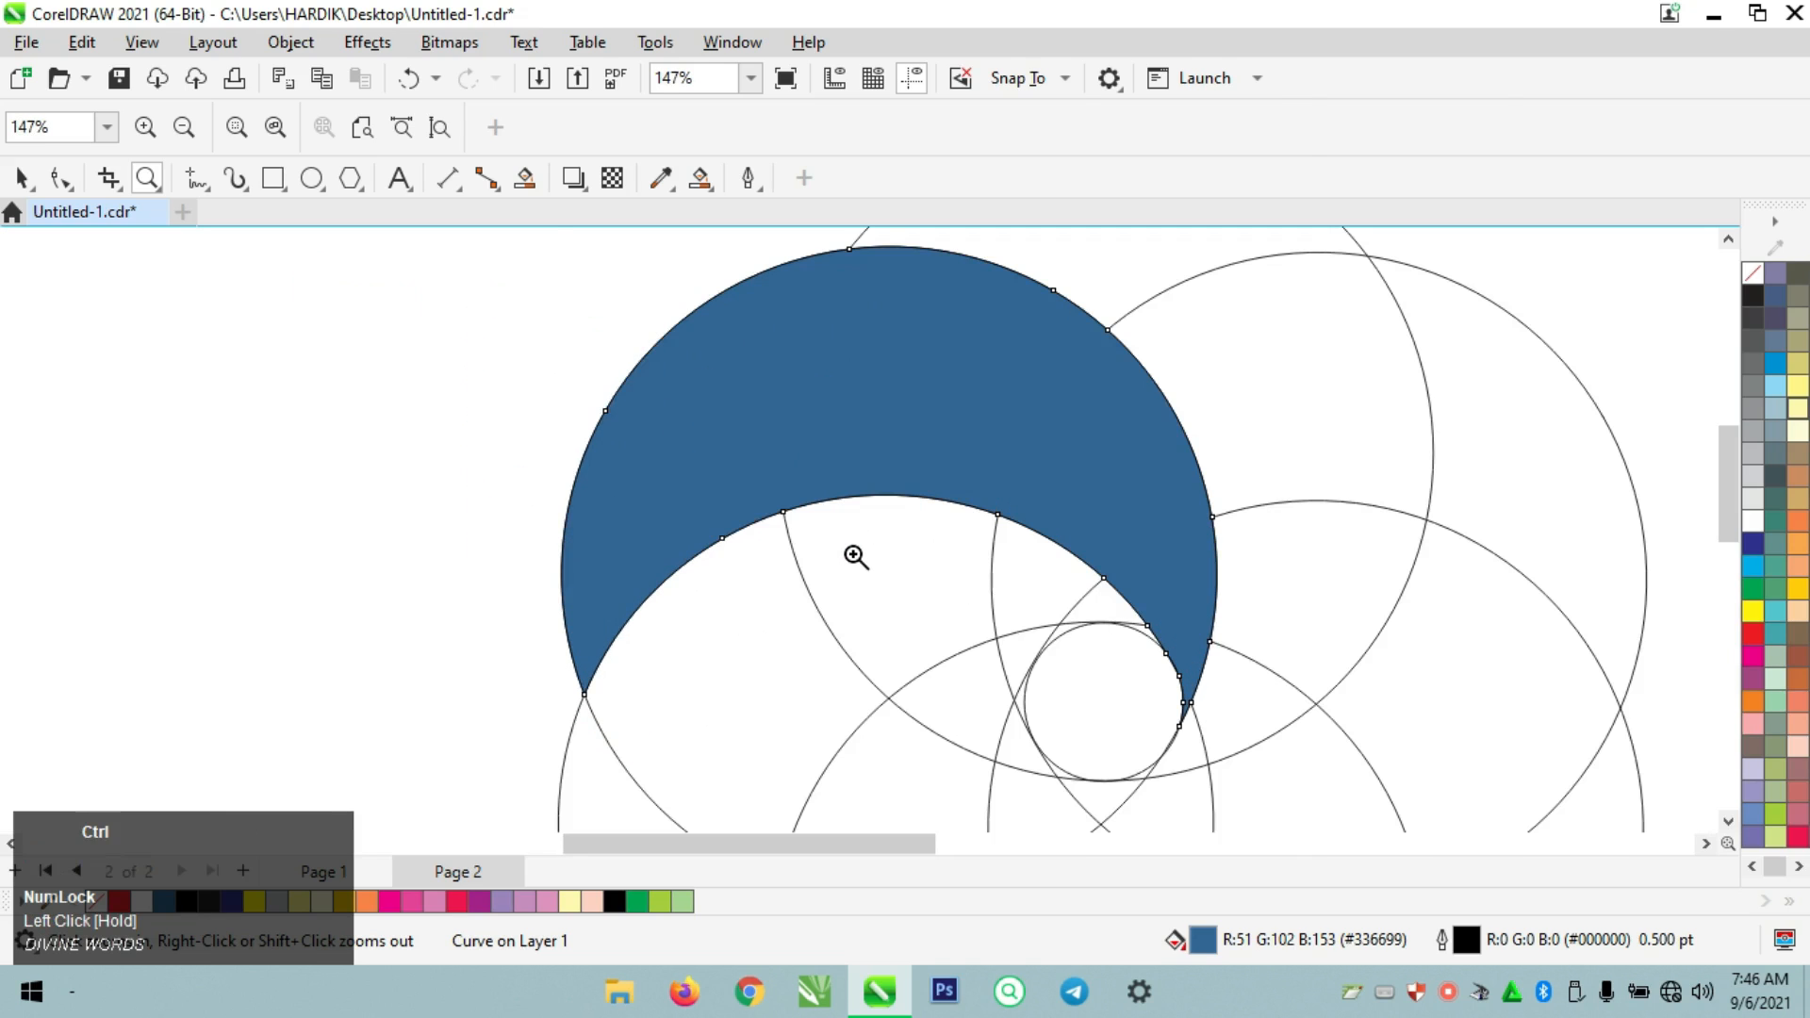
key(ctrl+space)
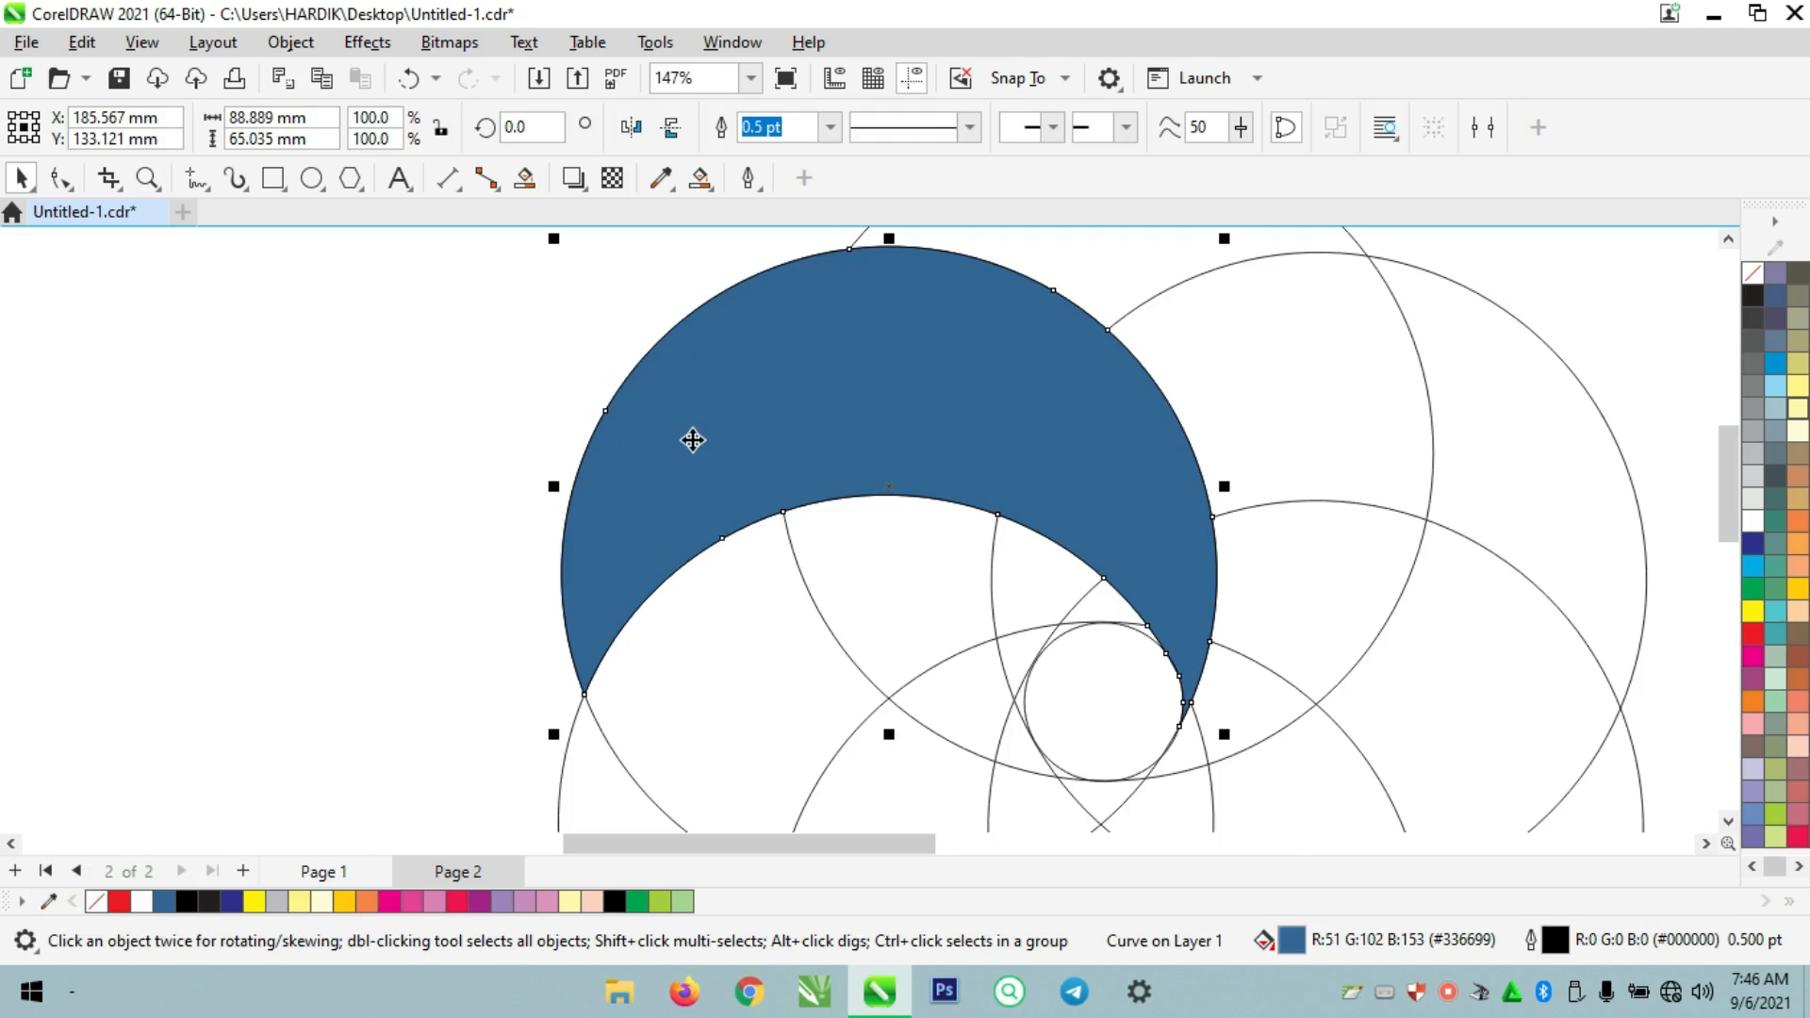
click(699, 181)
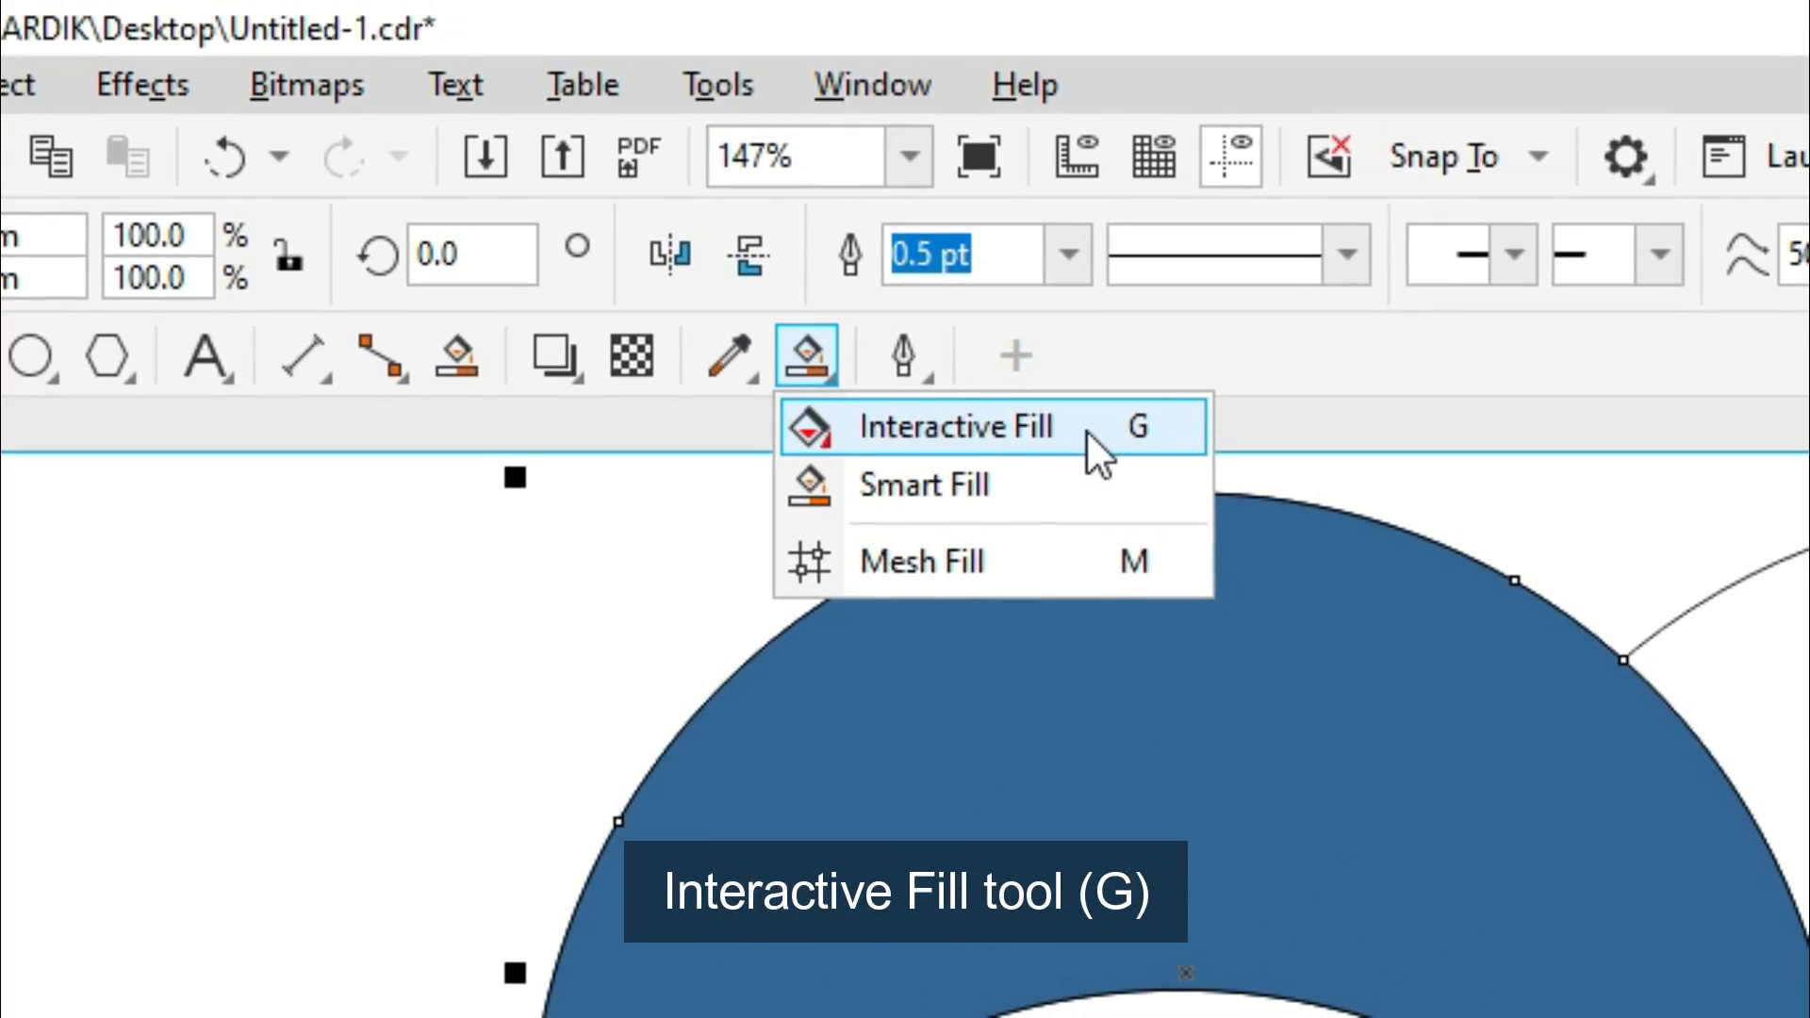
click(1086, 429)
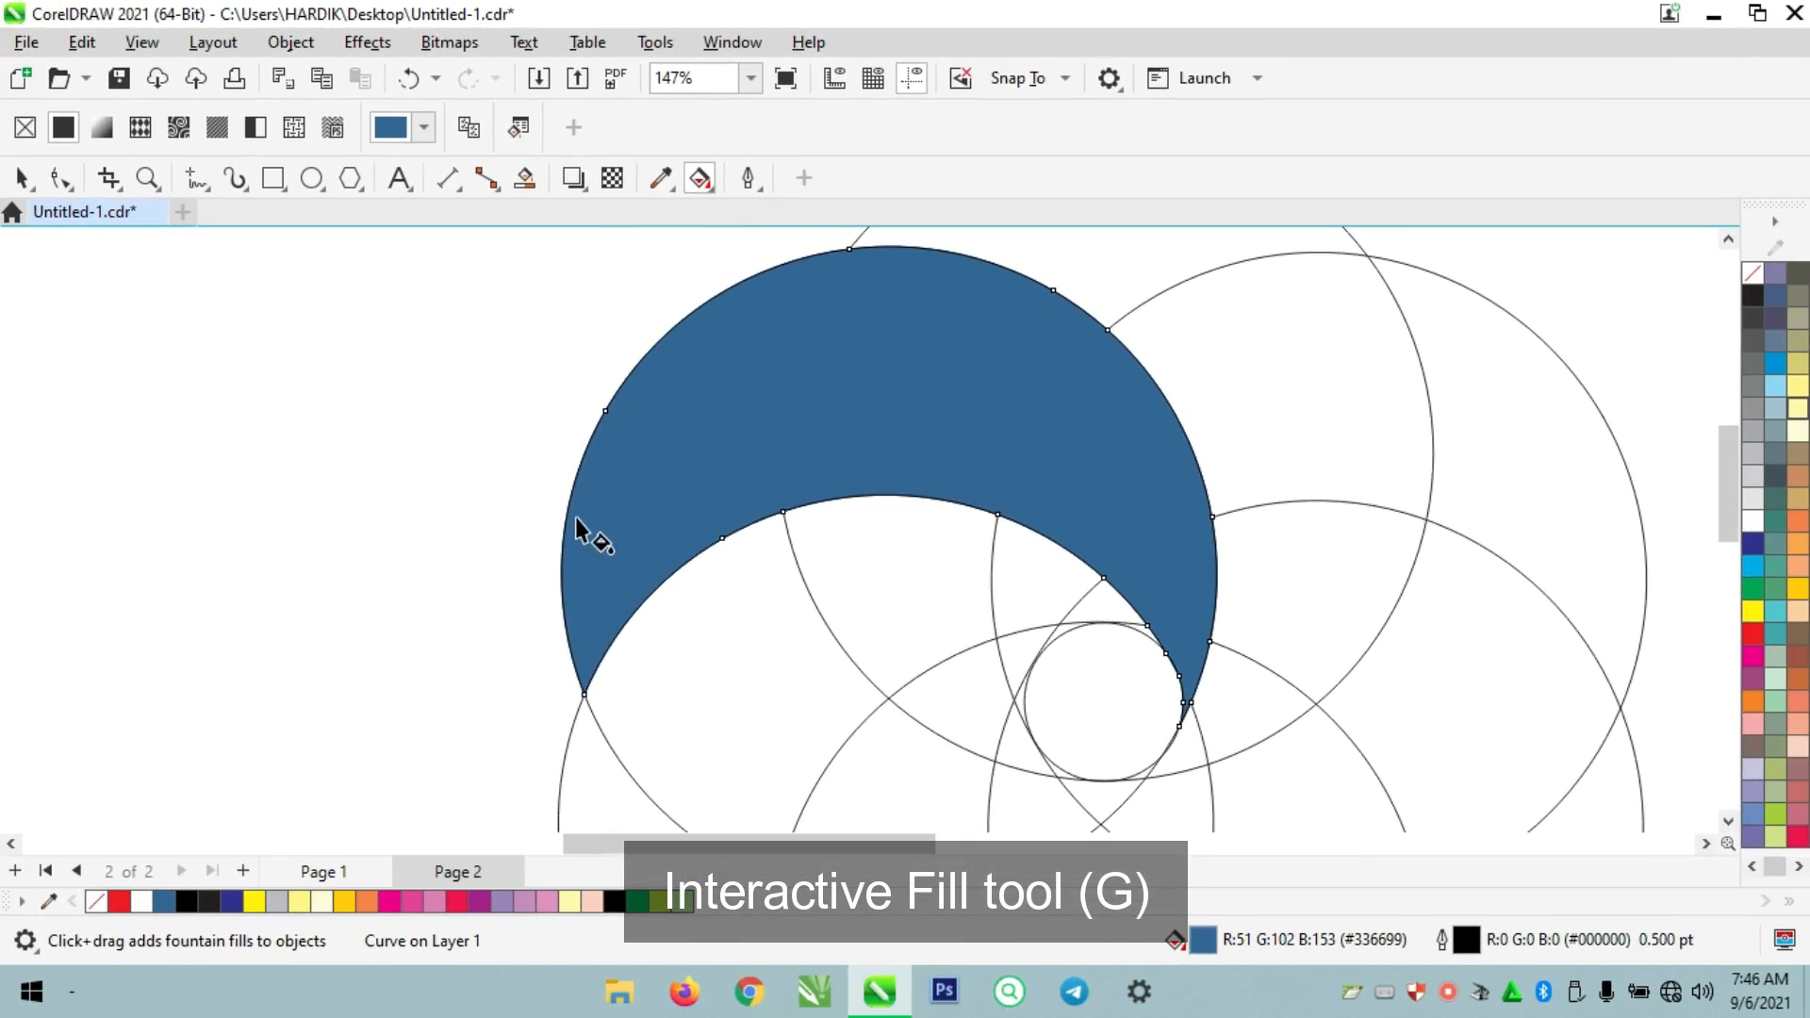
drag(575, 517, 1203, 524)
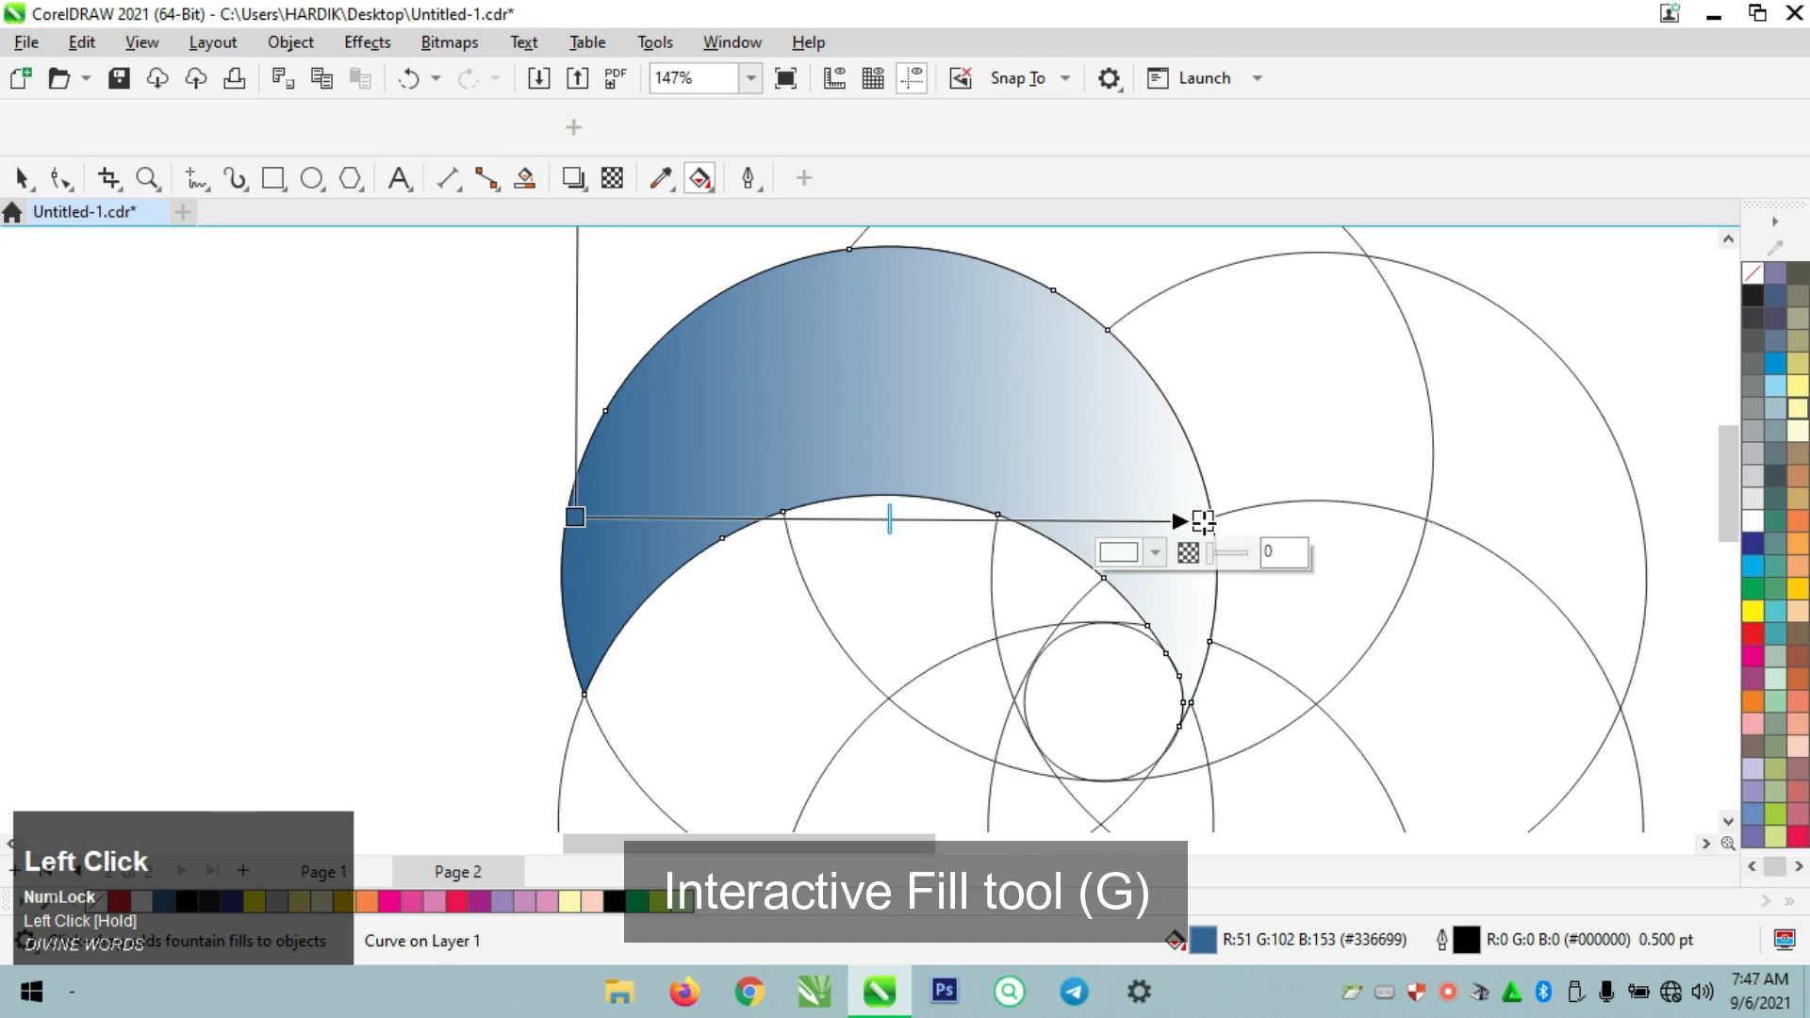
Set the gradient's right end node to pure blue from the RGB Palette
click(1156, 558)
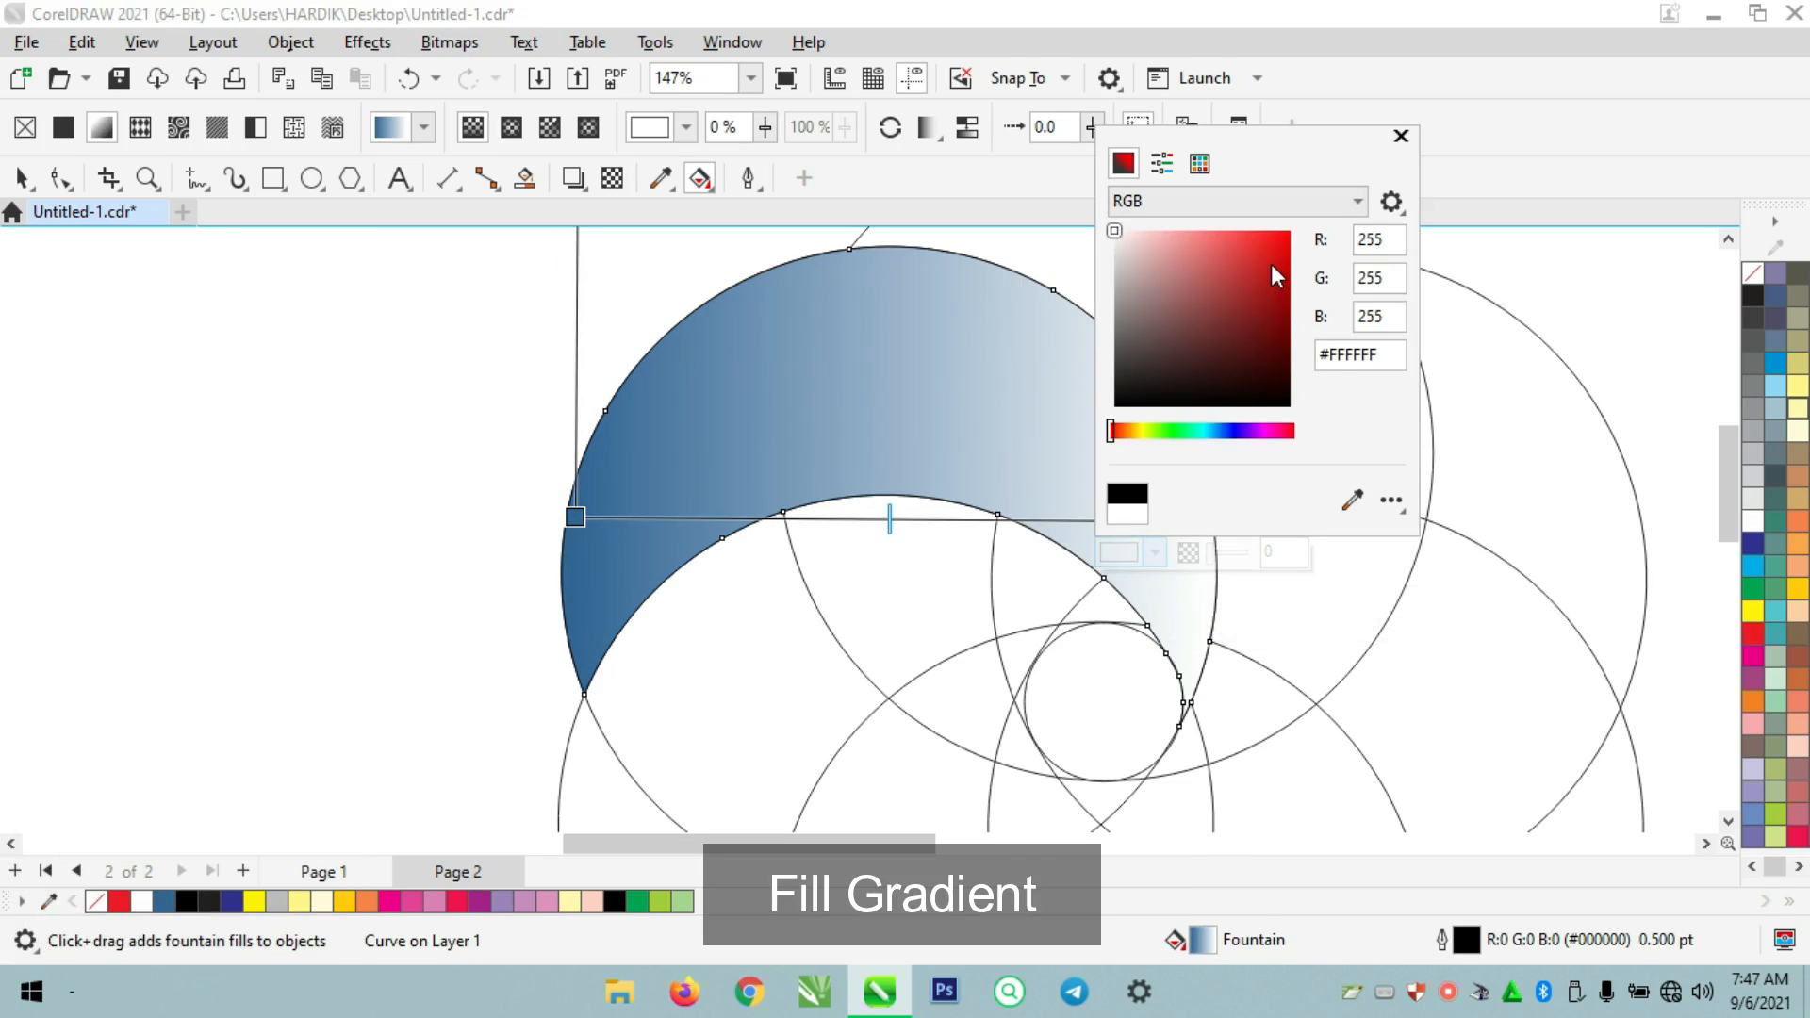
click(1207, 169)
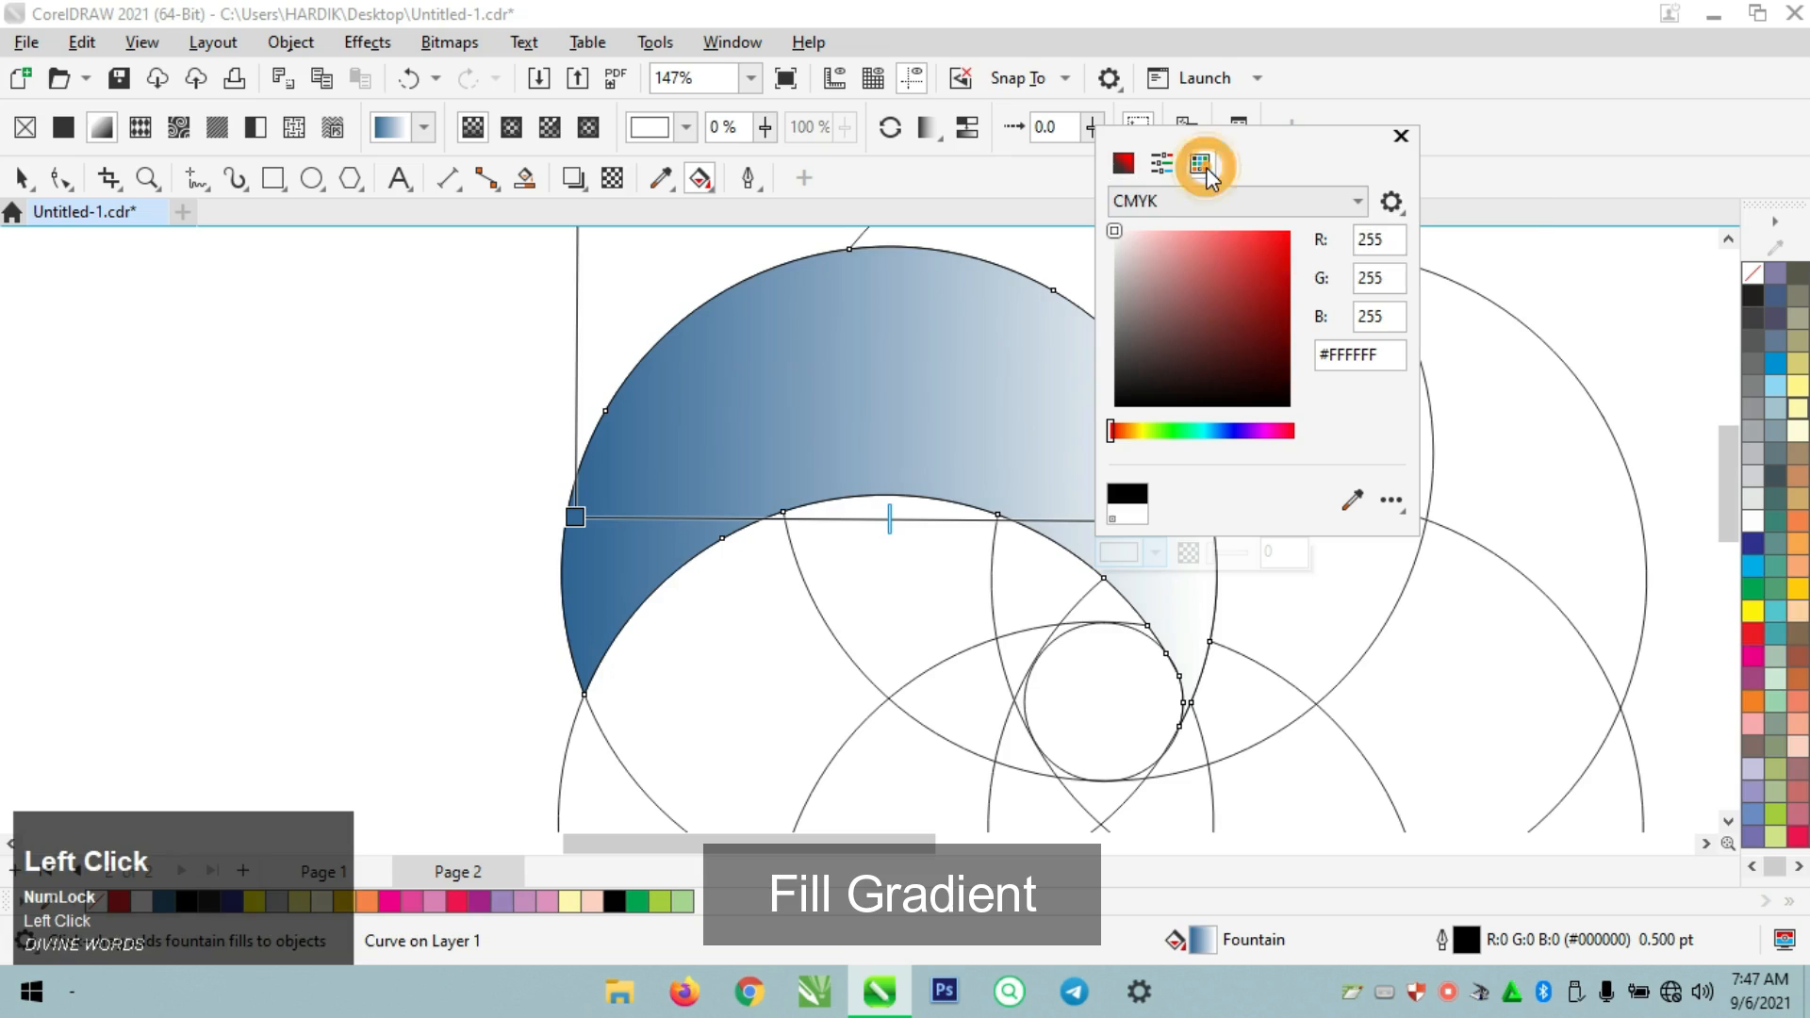
click(1358, 204)
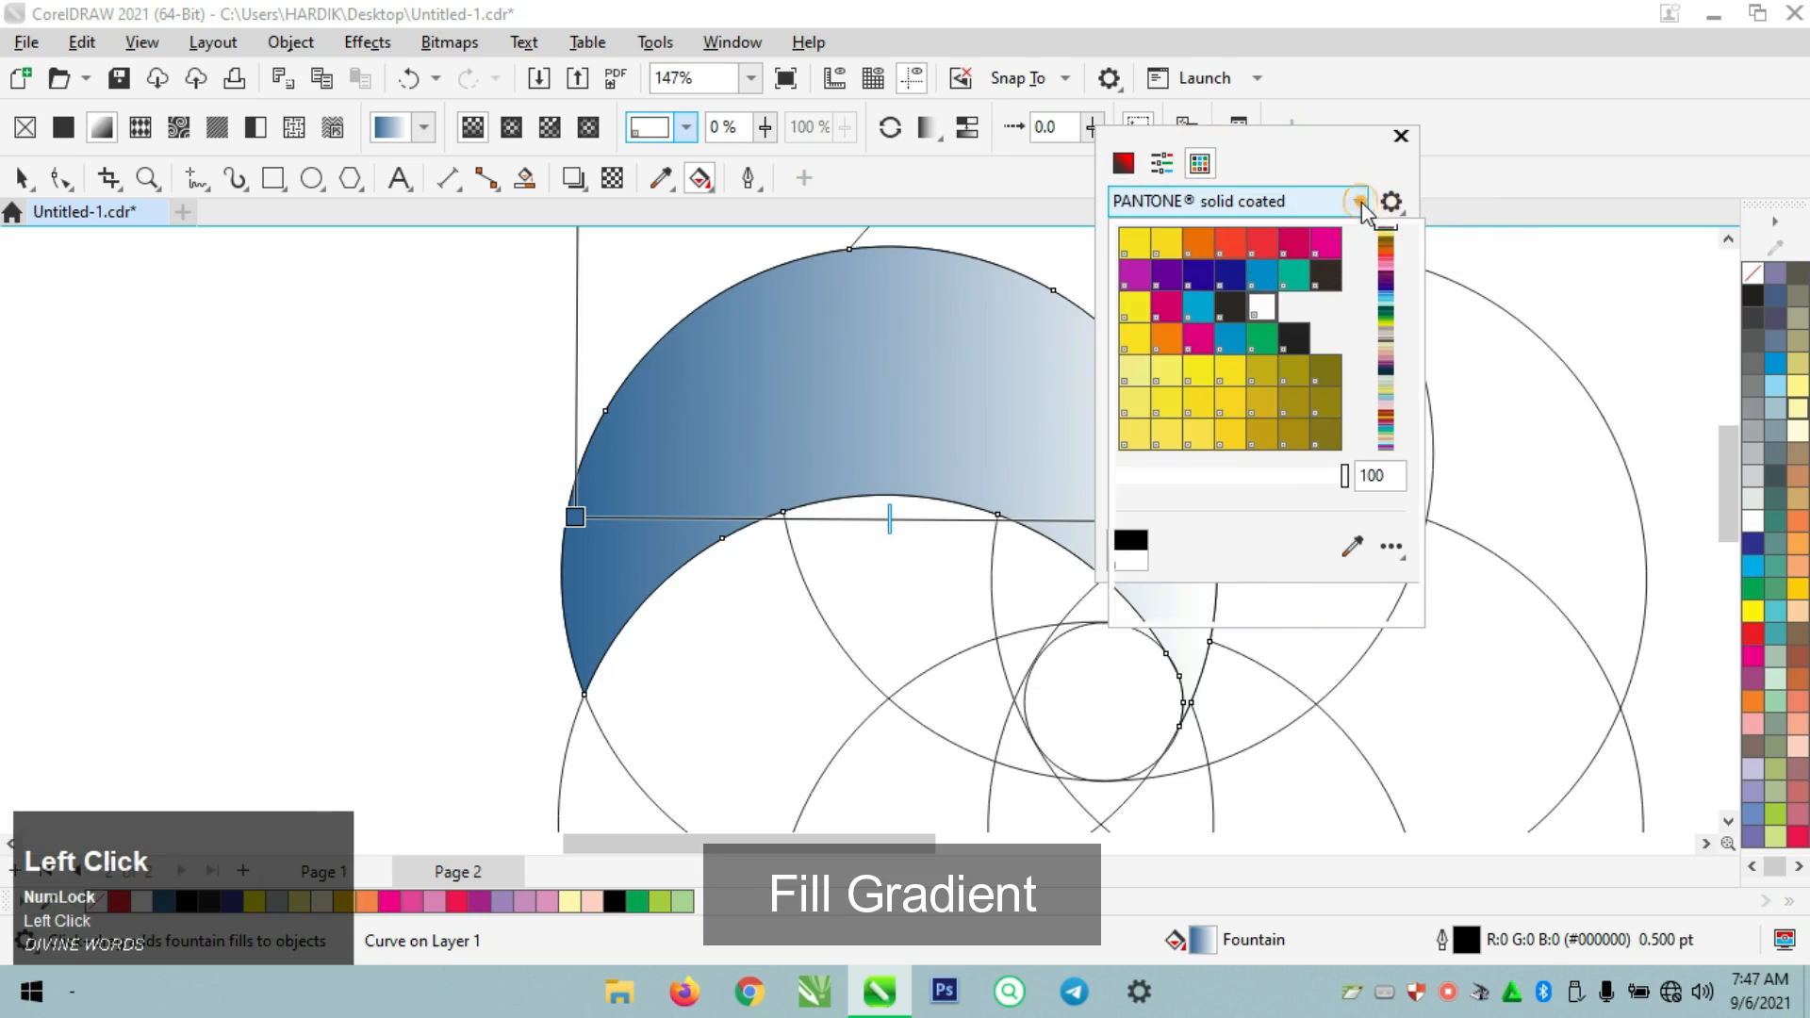
scroll(1320, 457, down, 3)
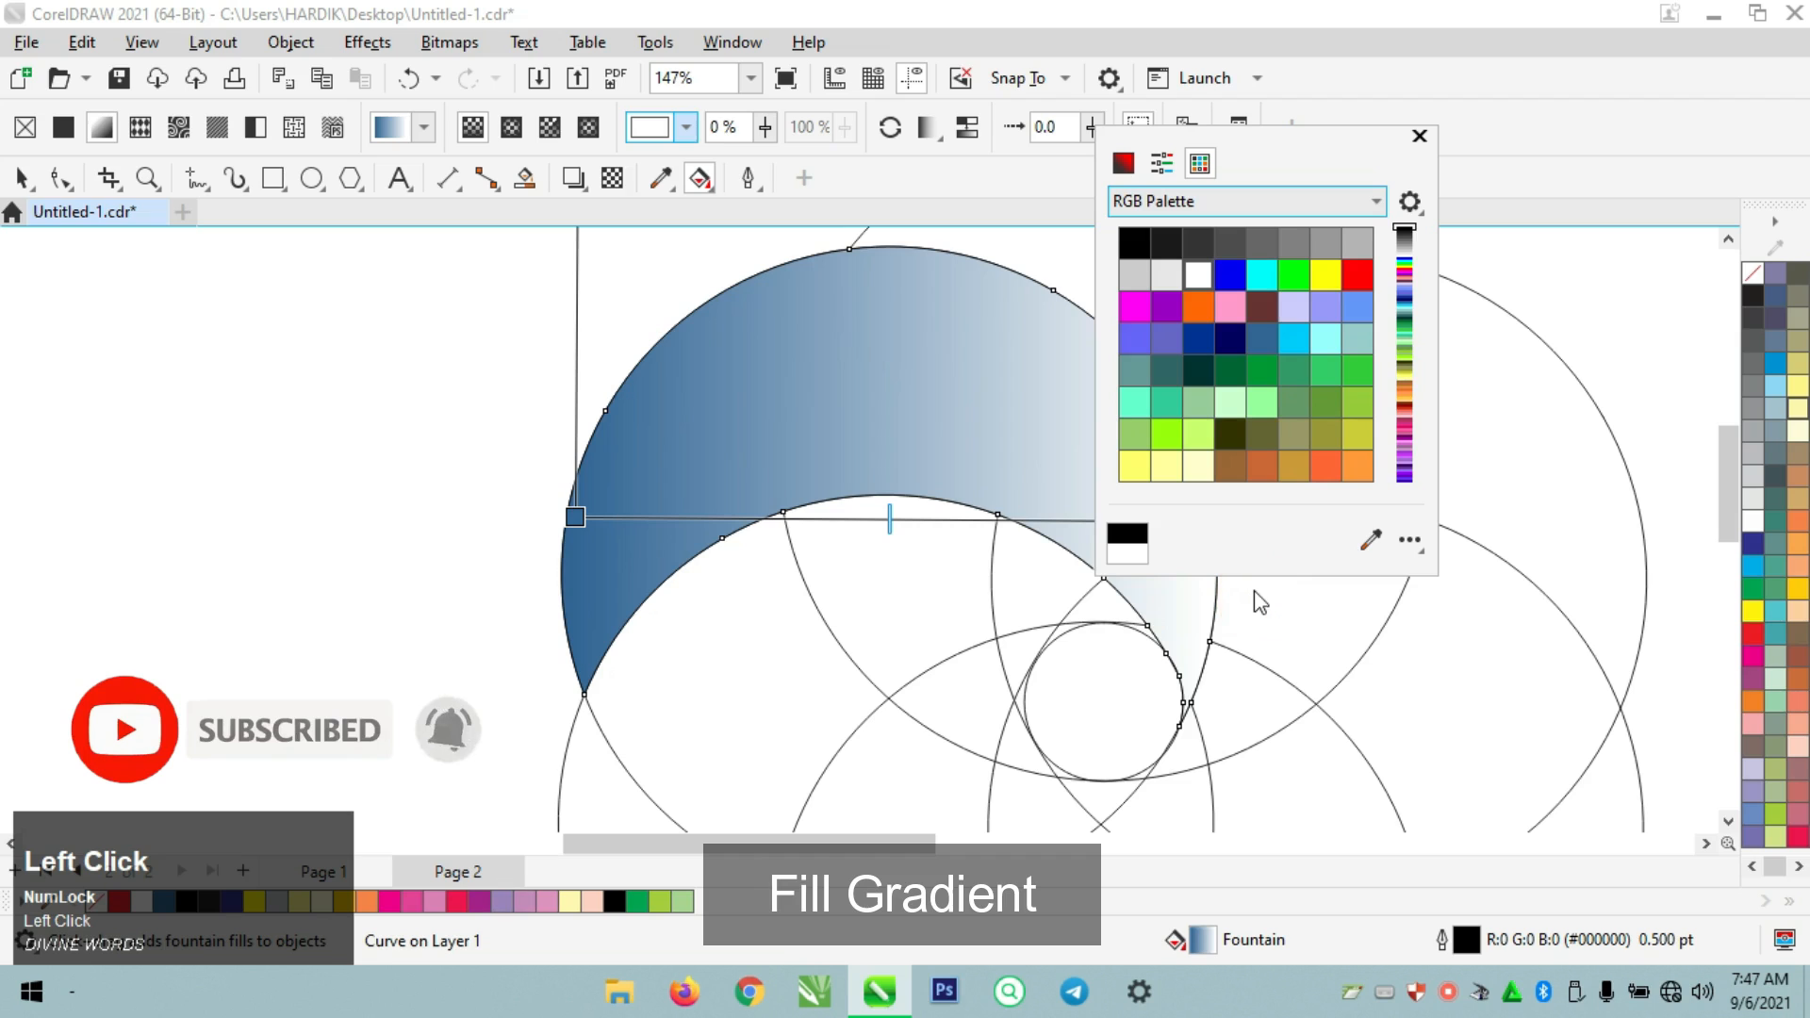
click(1235, 279)
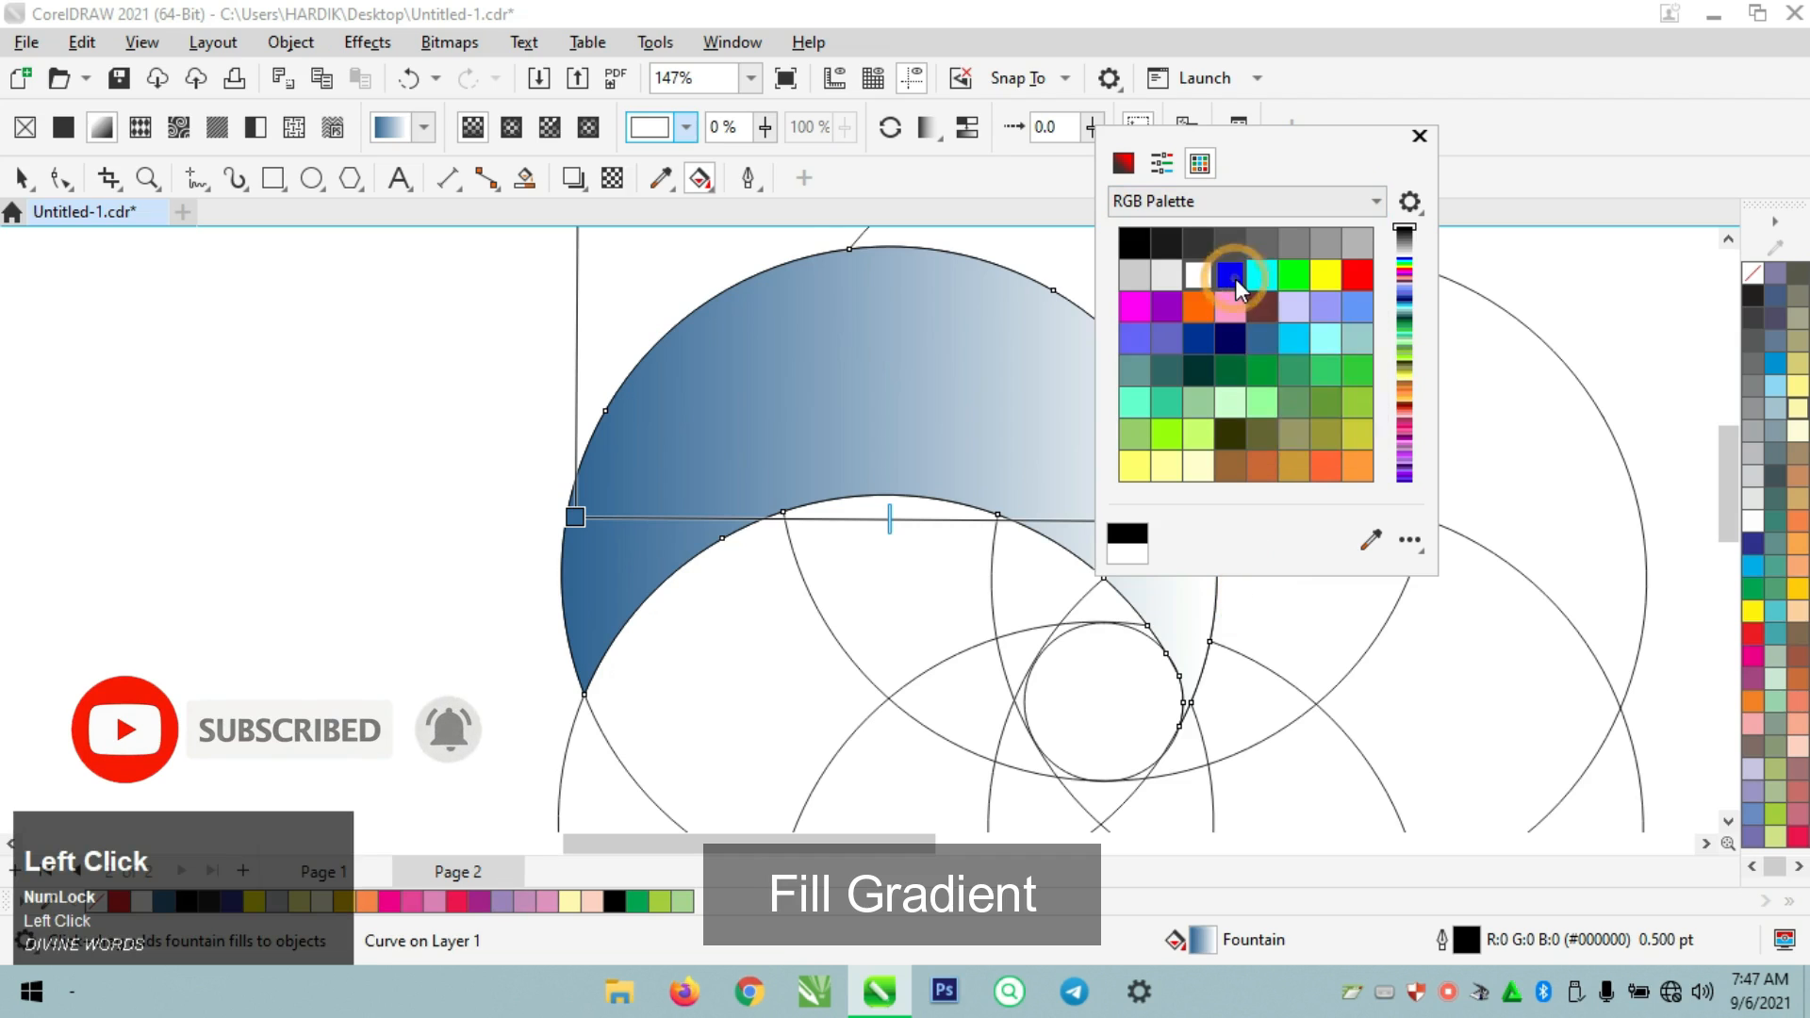
click(1419, 136)
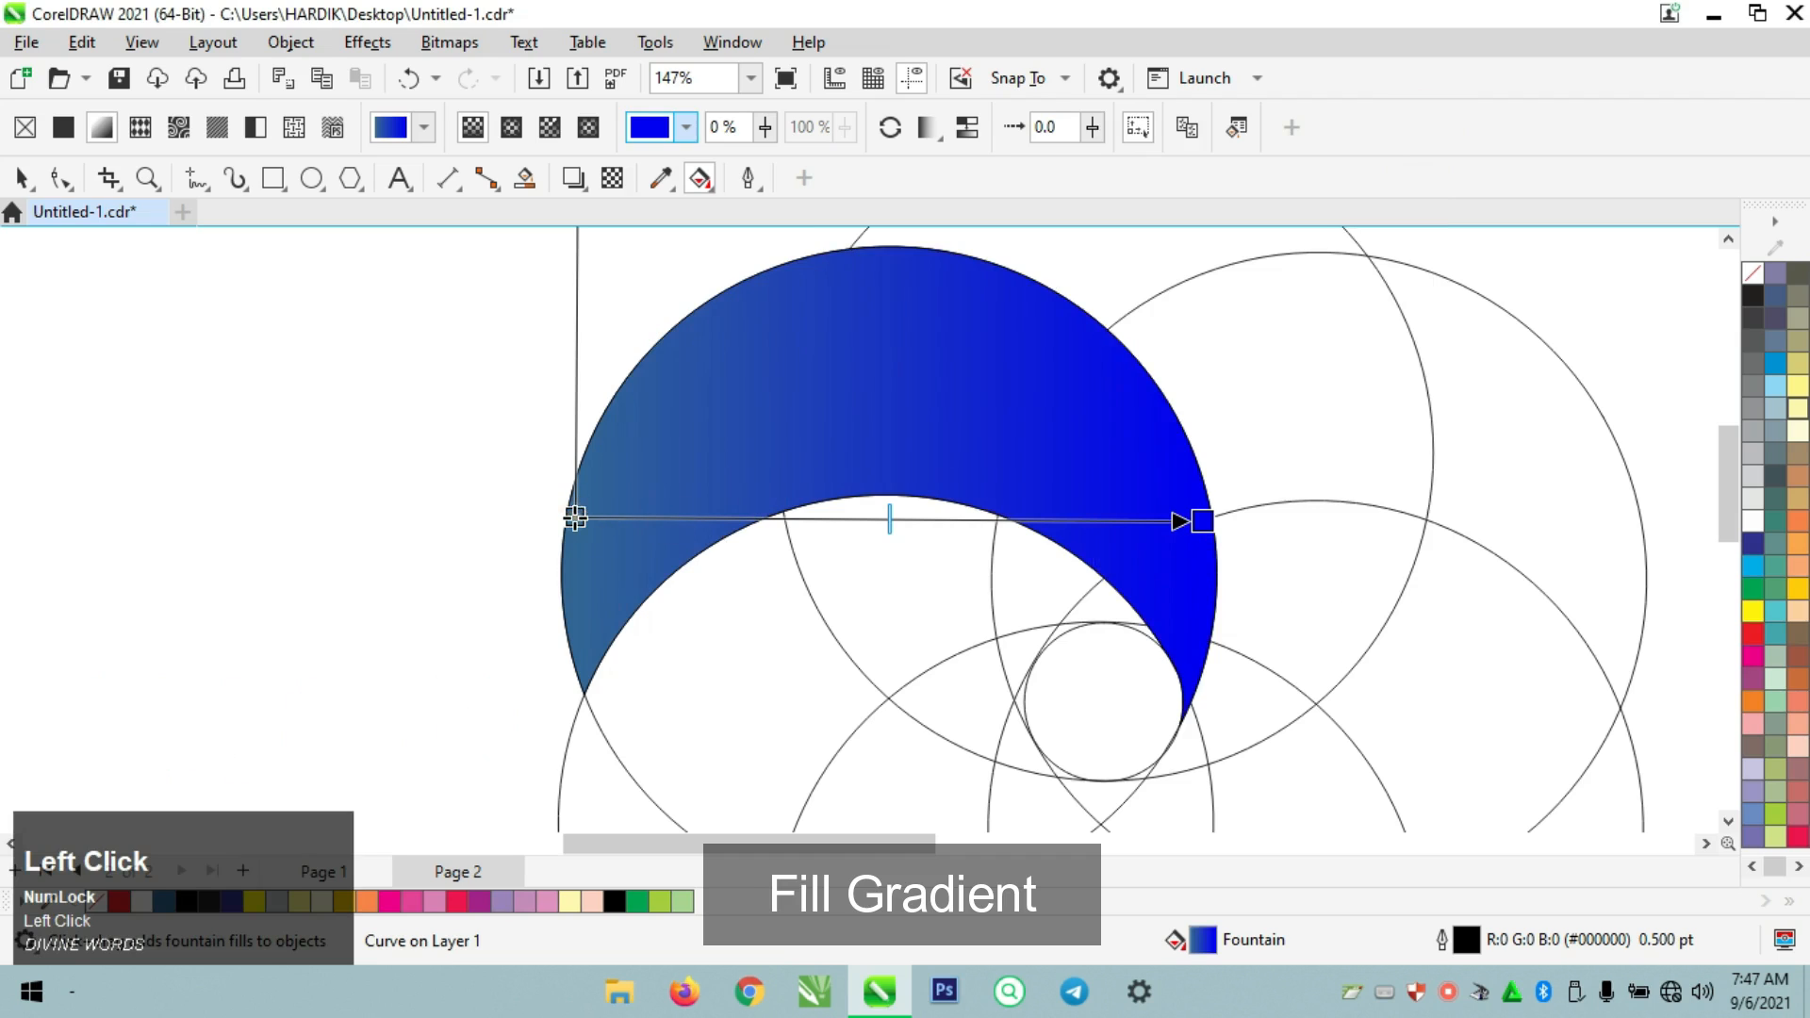
Set the gradient's left start node to #0000FF by sampling the blue reference color with the eyedropper
click(575, 517)
click(529, 550)
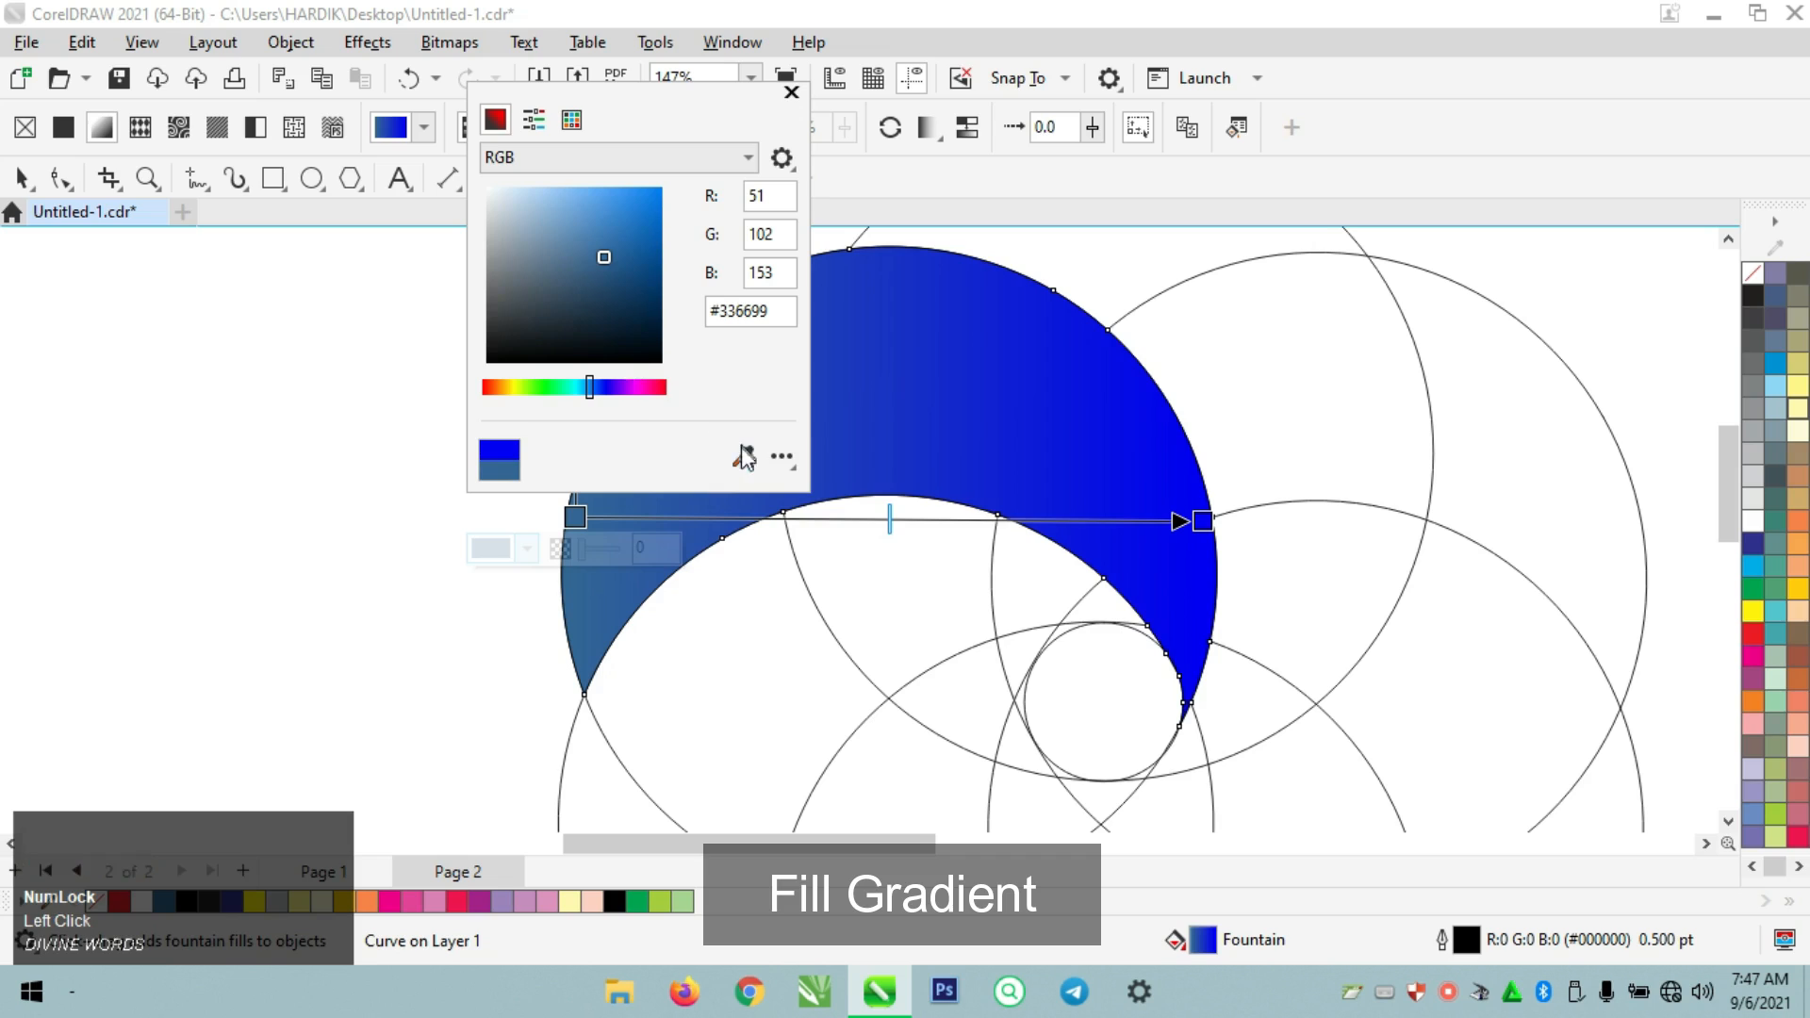
click(744, 456)
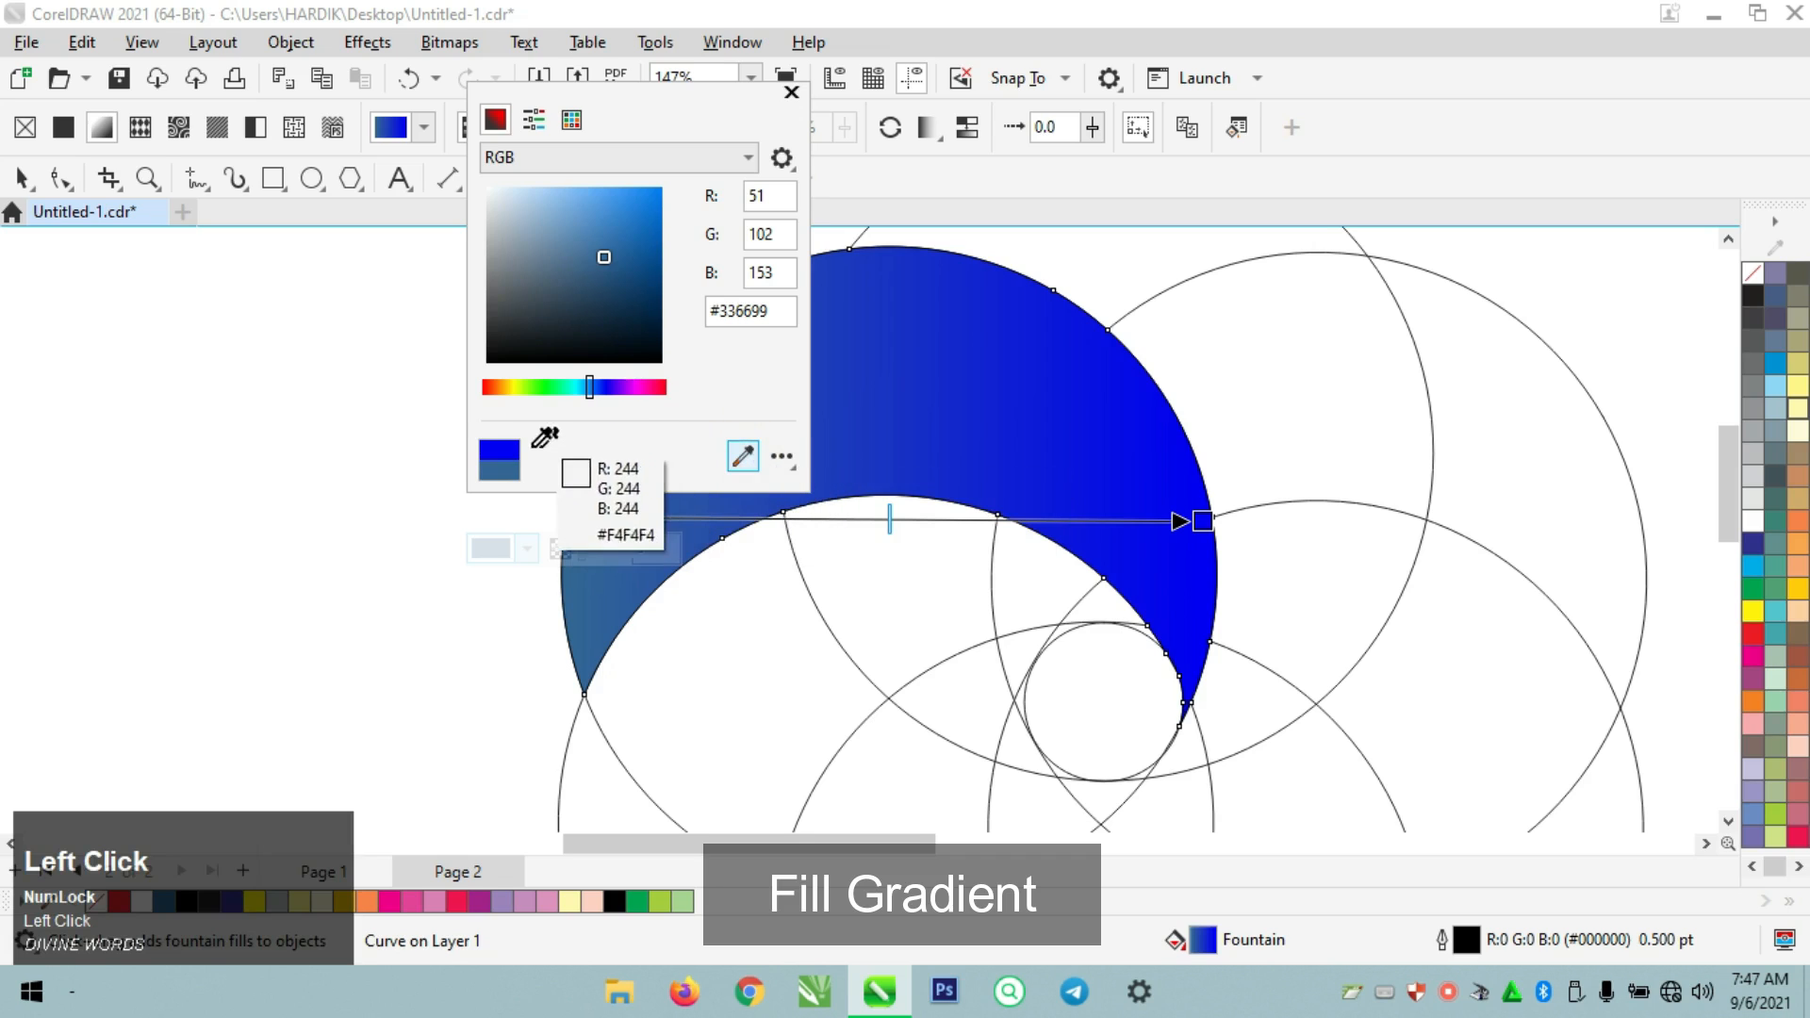
click(514, 443)
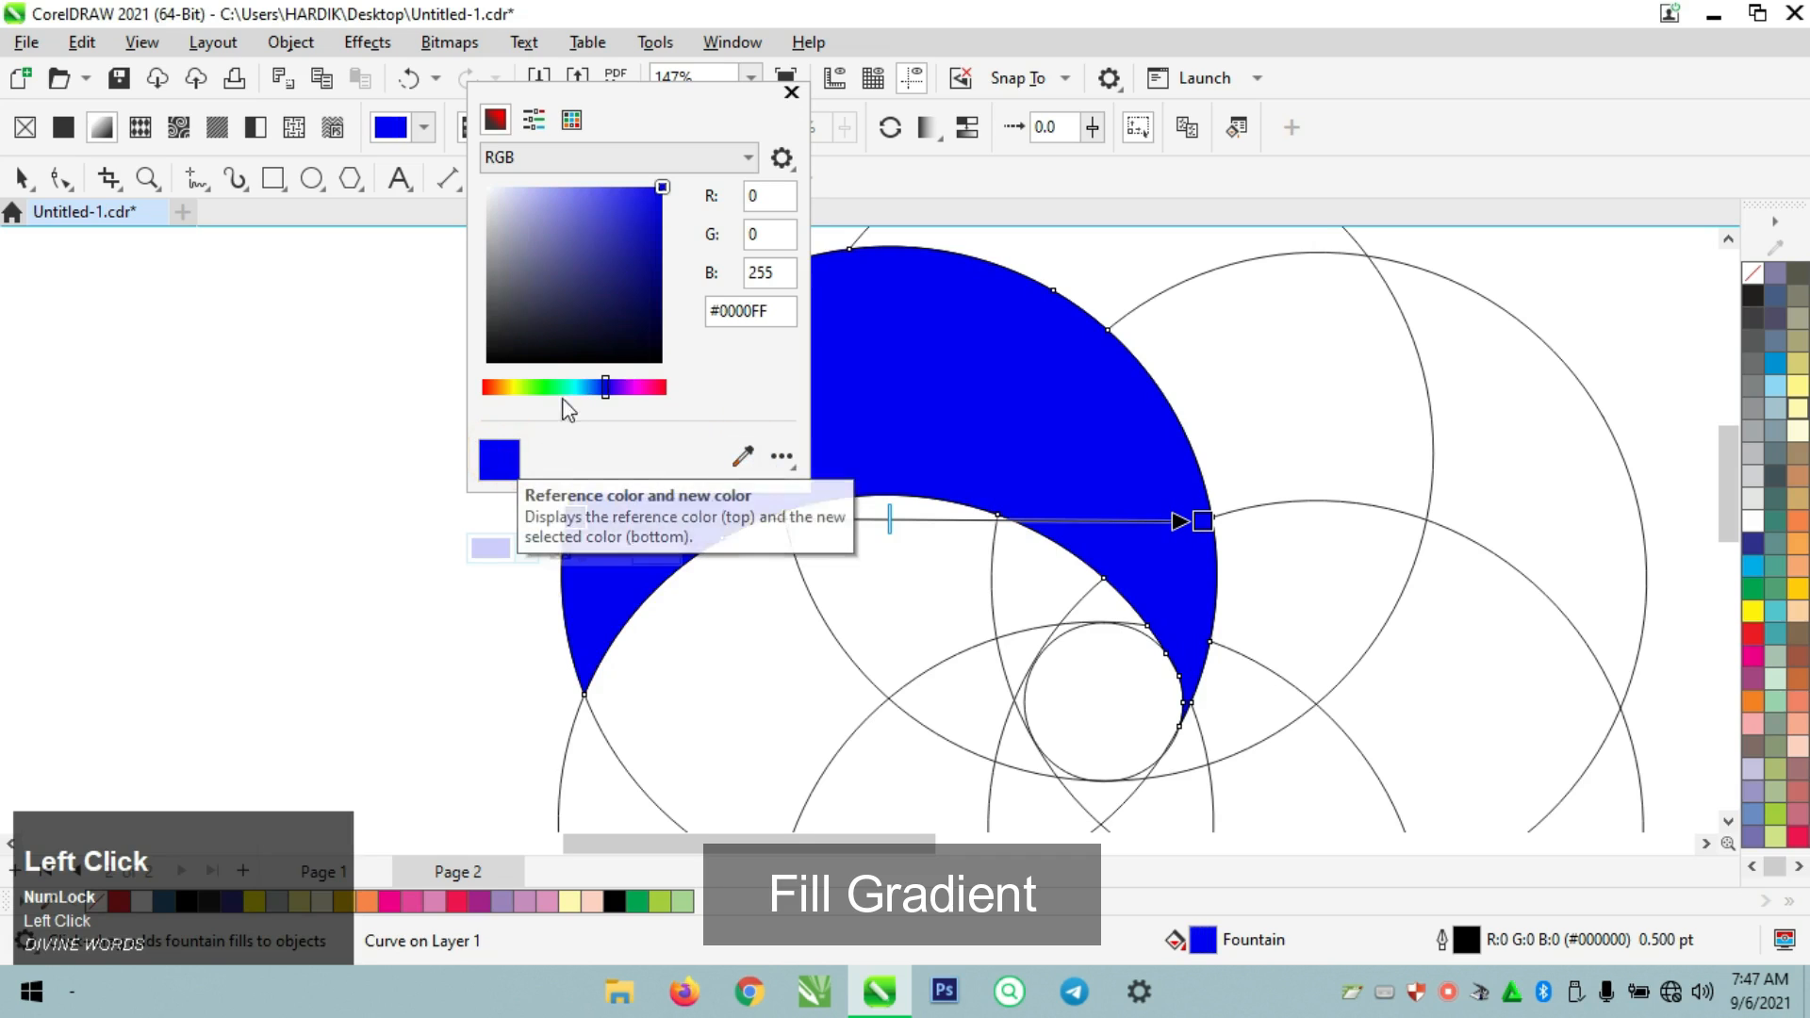
click(790, 92)
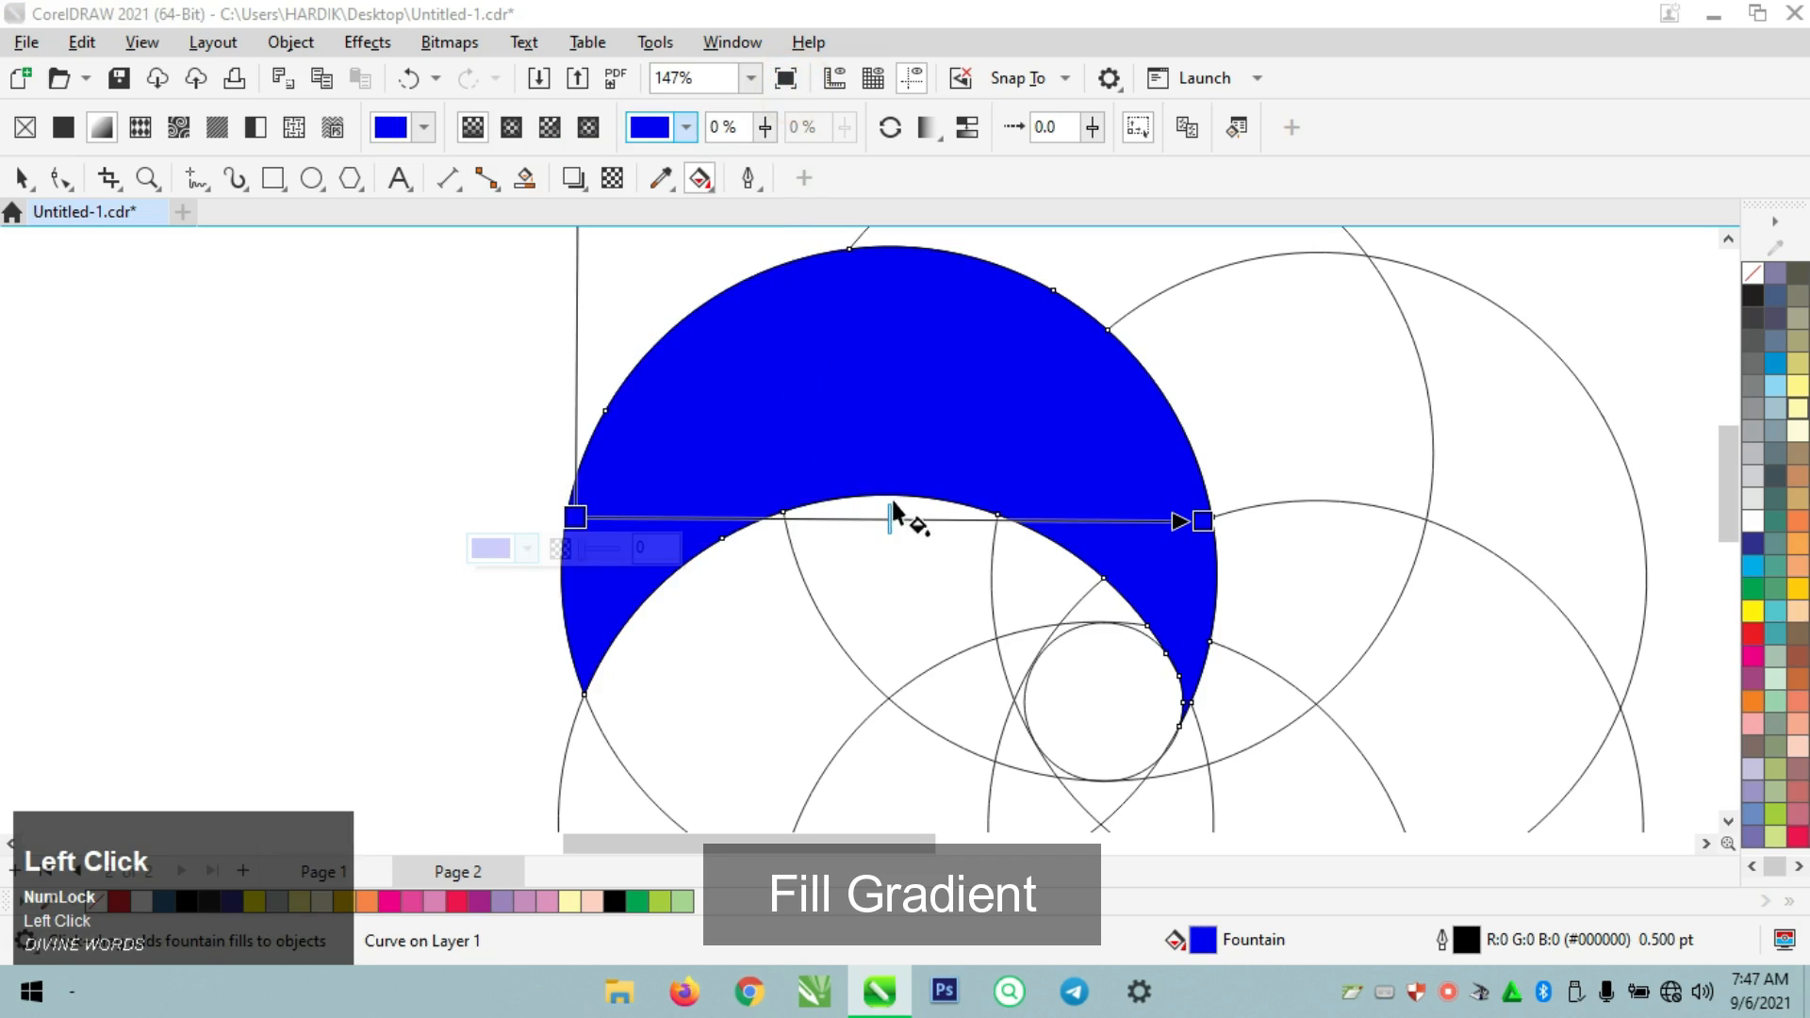
Add a middle node to the gradient at 54% and color it cyan from the RGB Palette
click(913, 519)
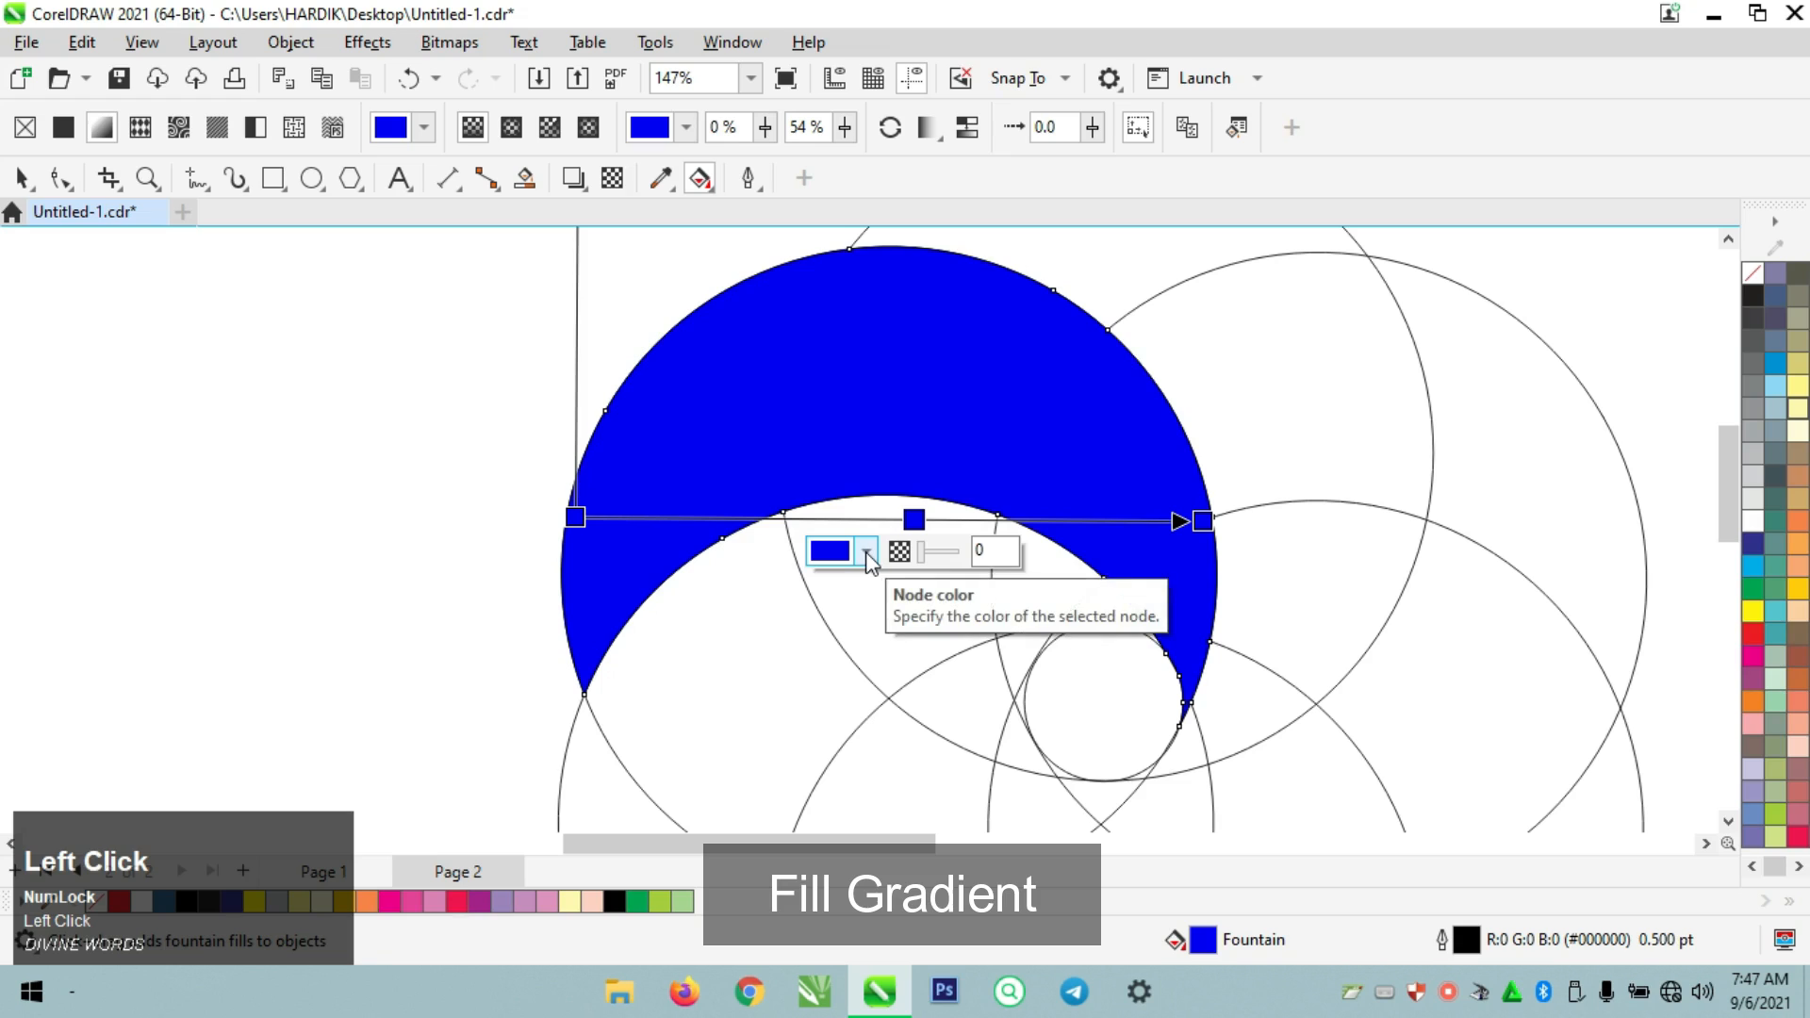
click(866, 551)
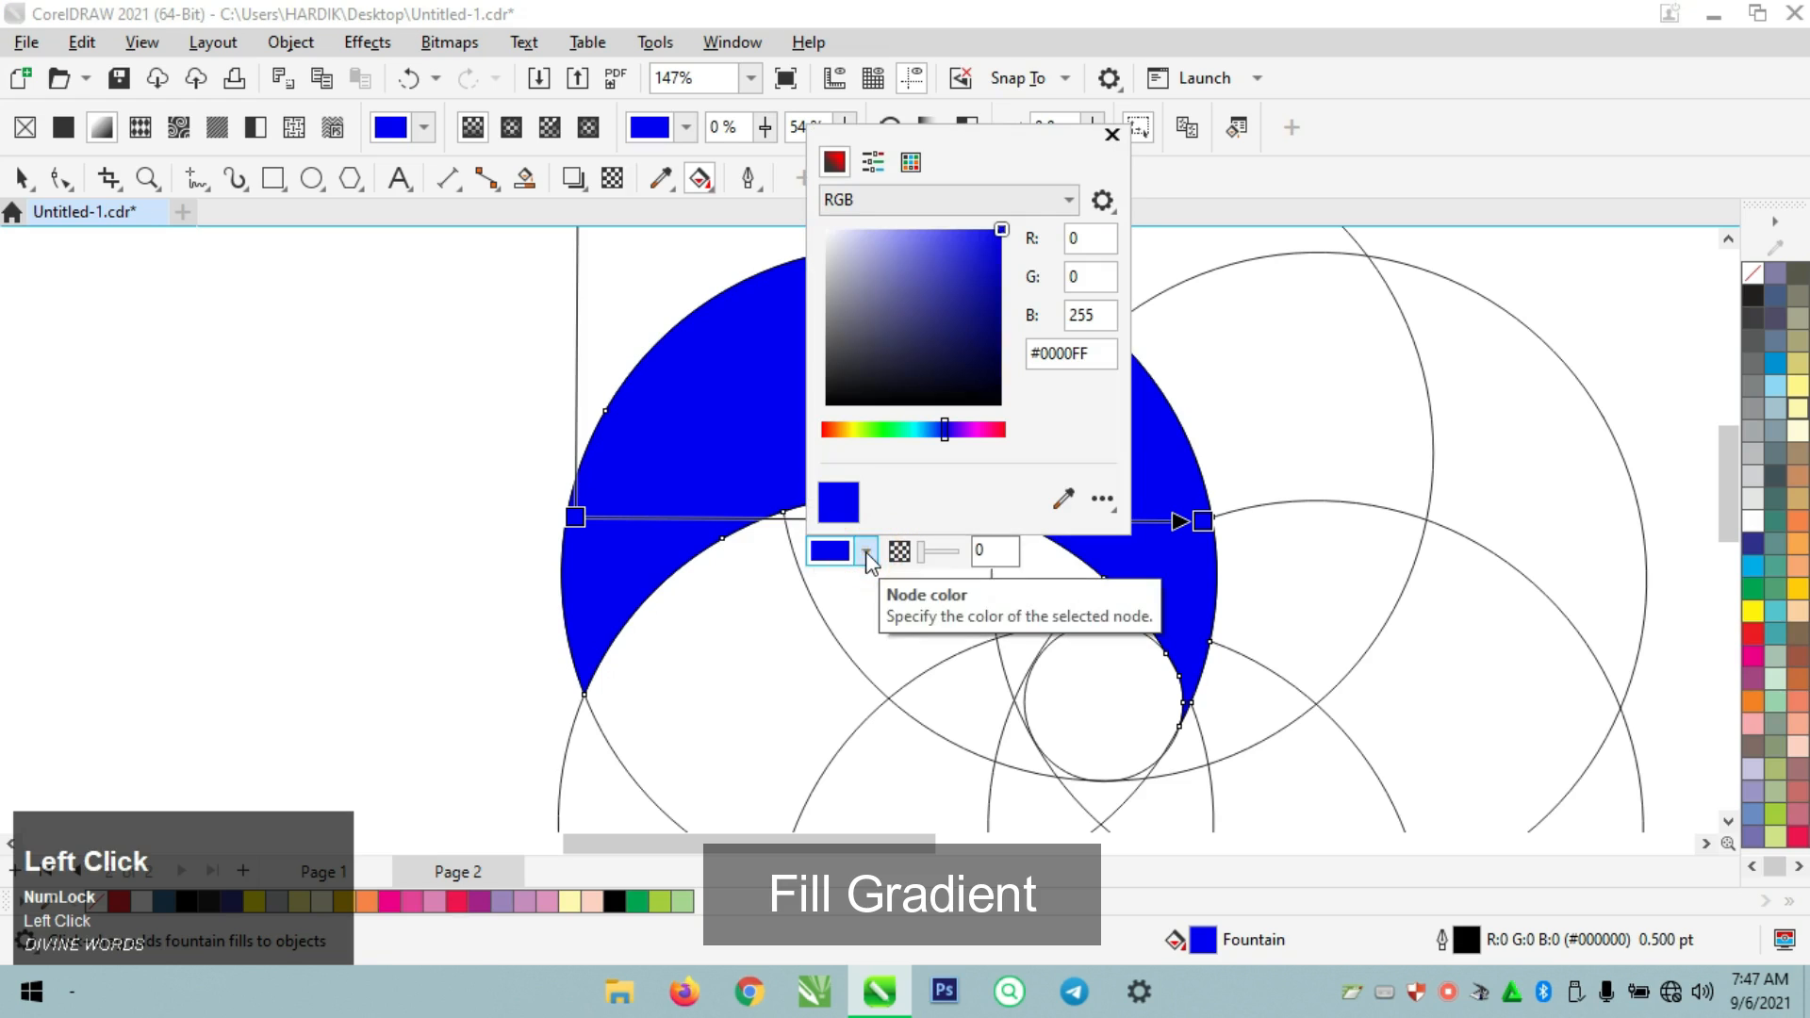
click(920, 168)
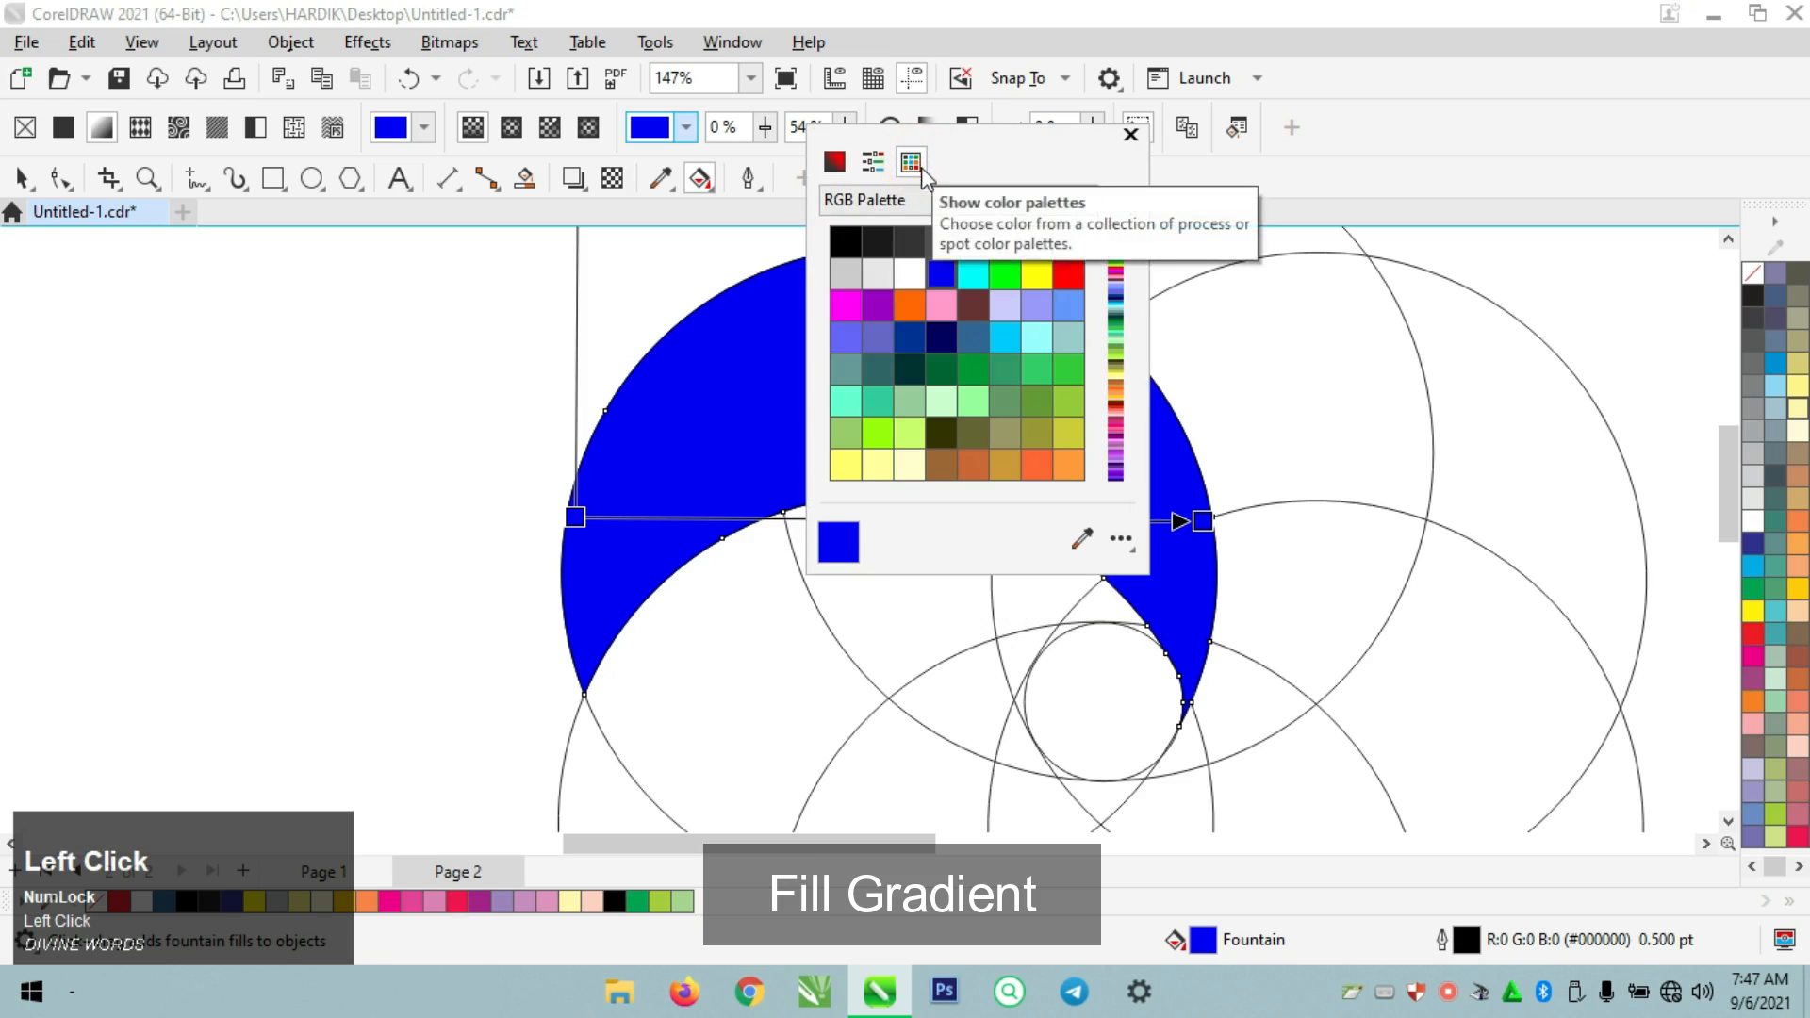
click(975, 273)
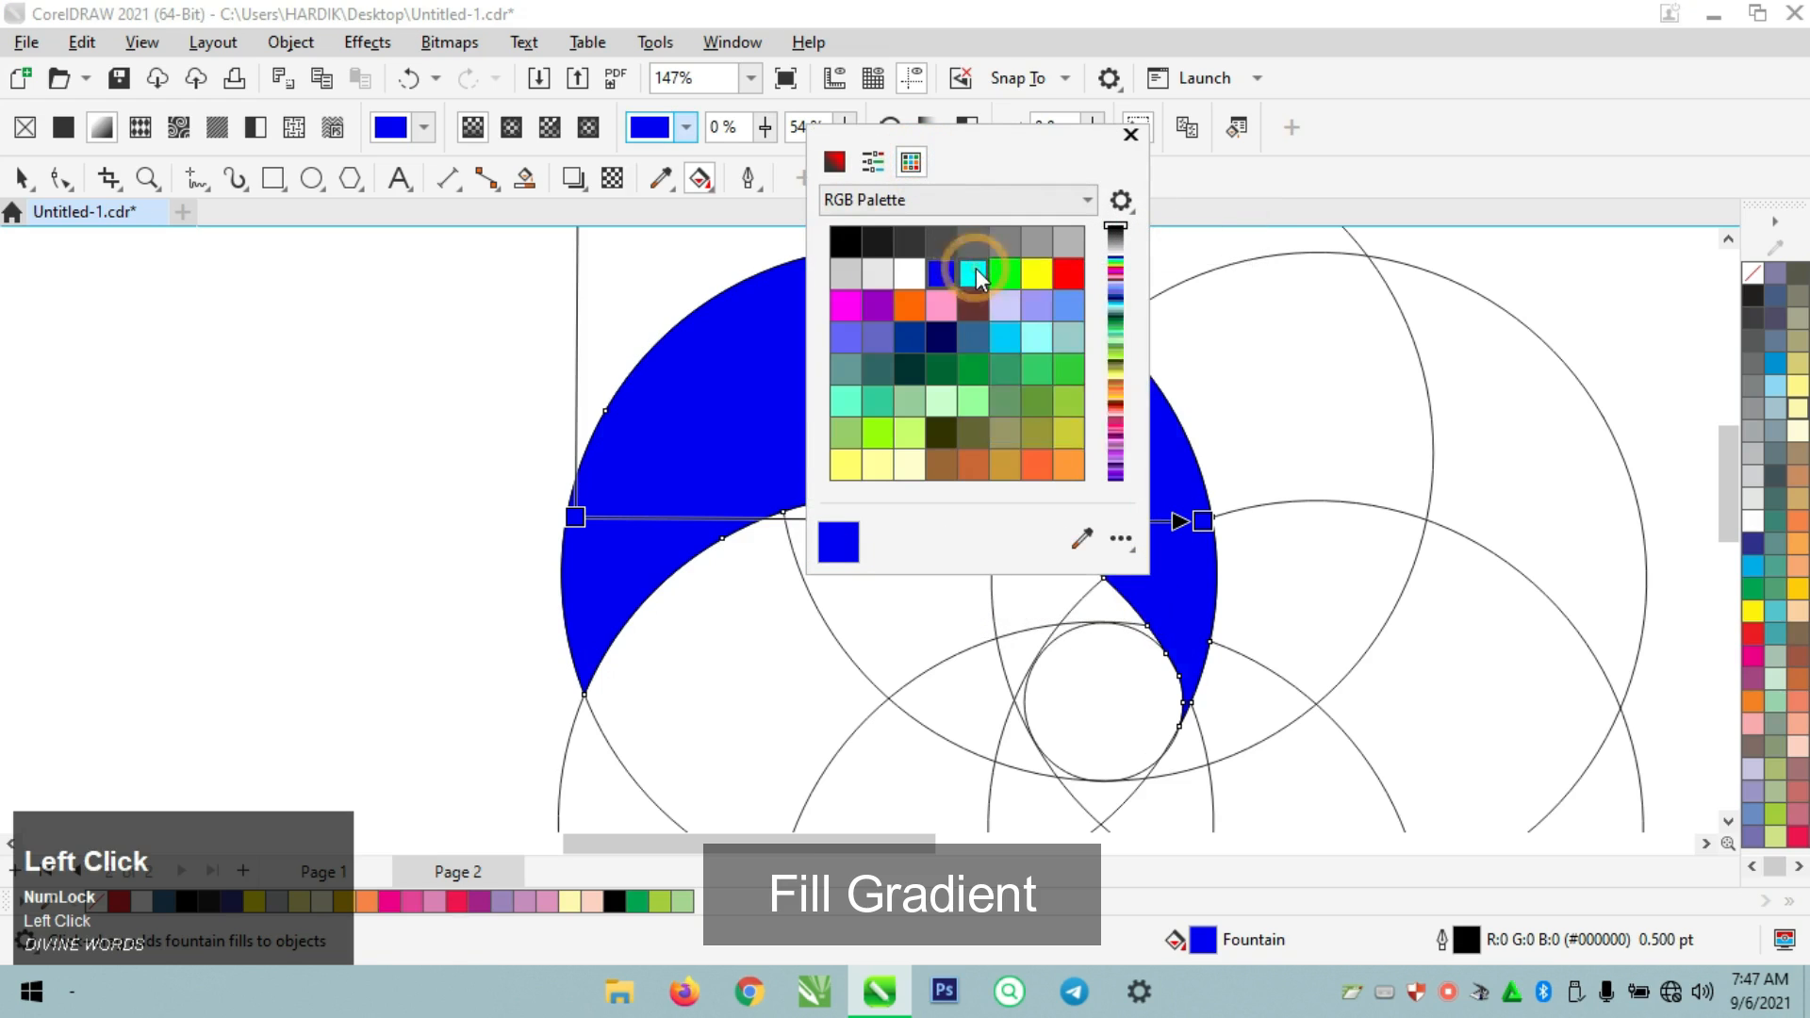
click(1130, 134)
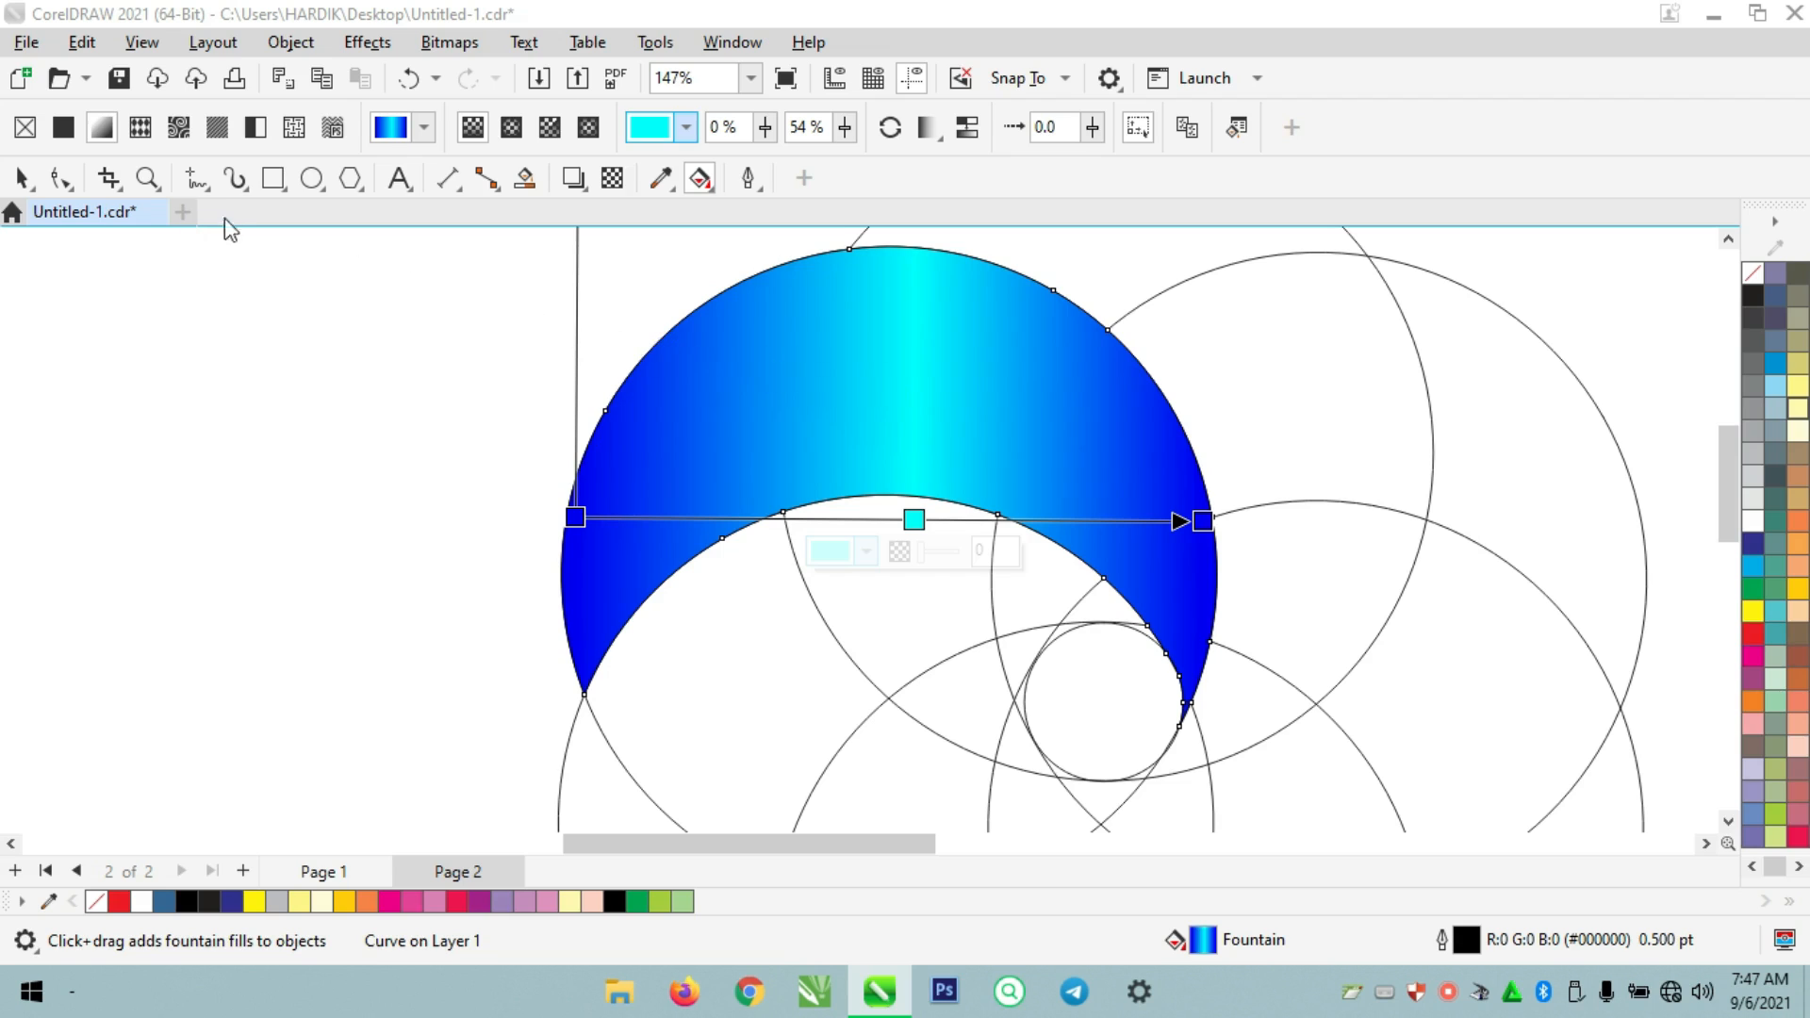
Move the gradient crescent's center of rotation to the center of the small circle
click(21, 178)
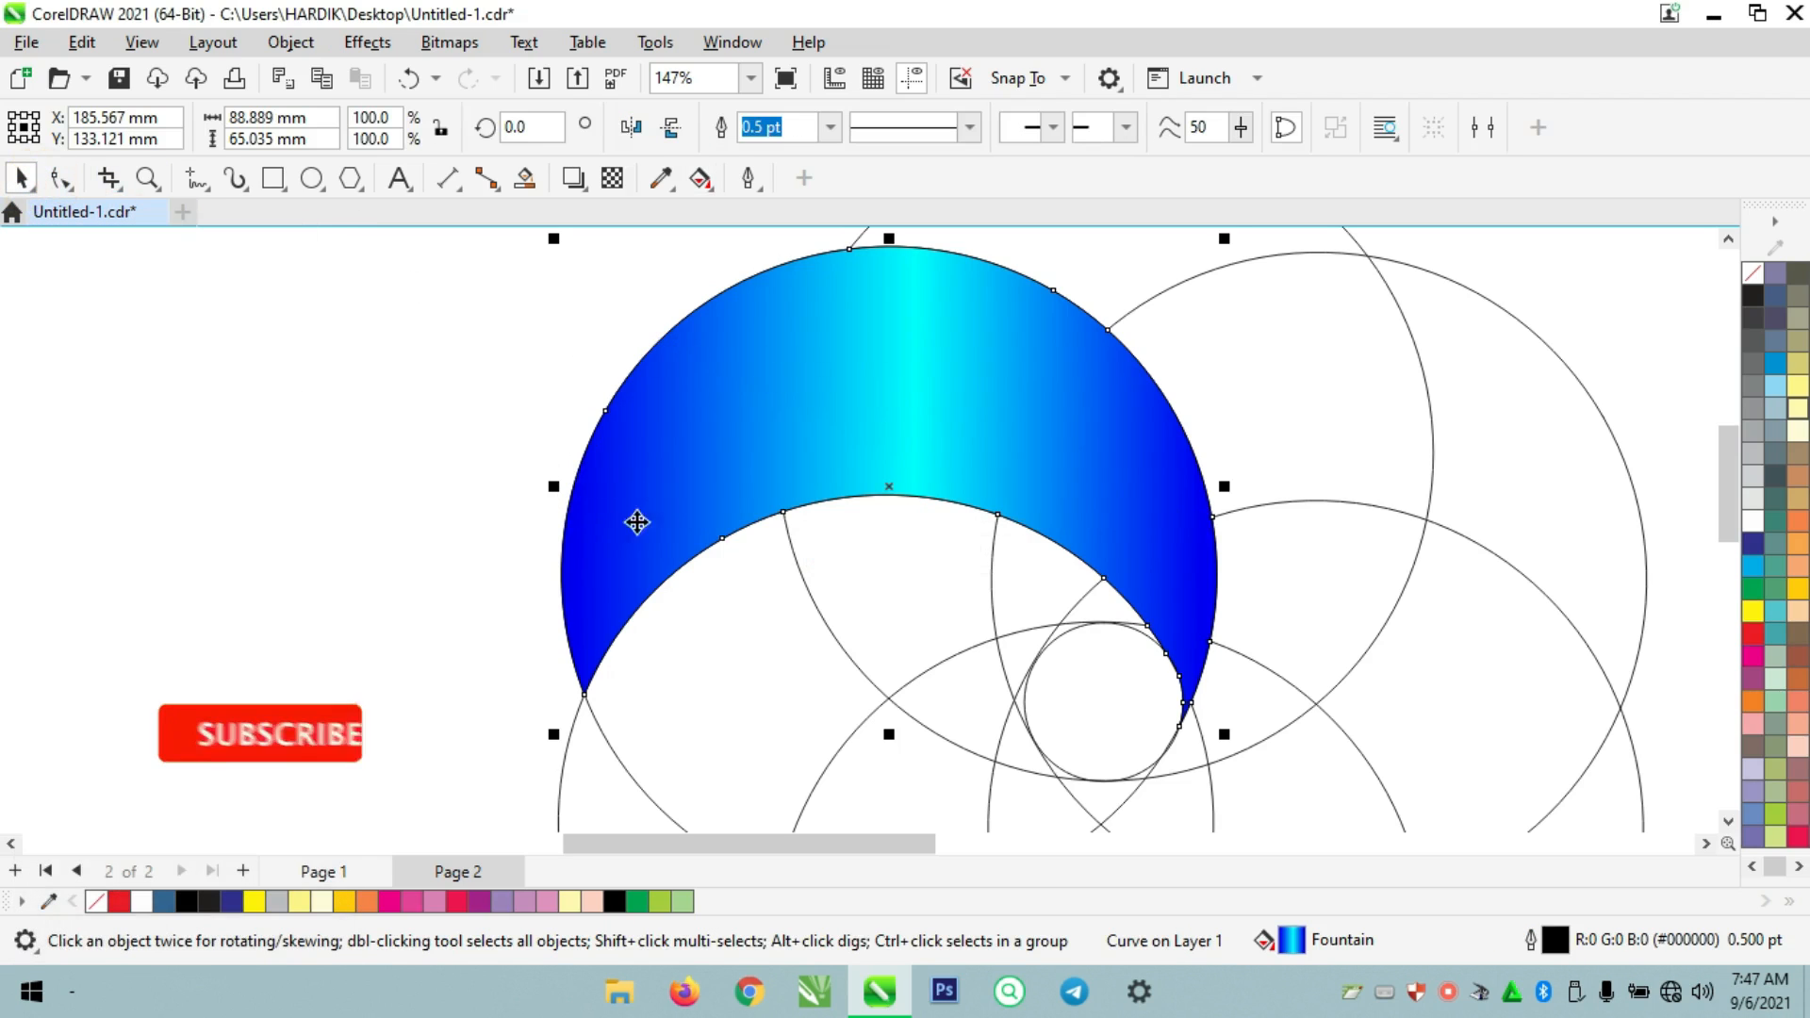
click(771, 477)
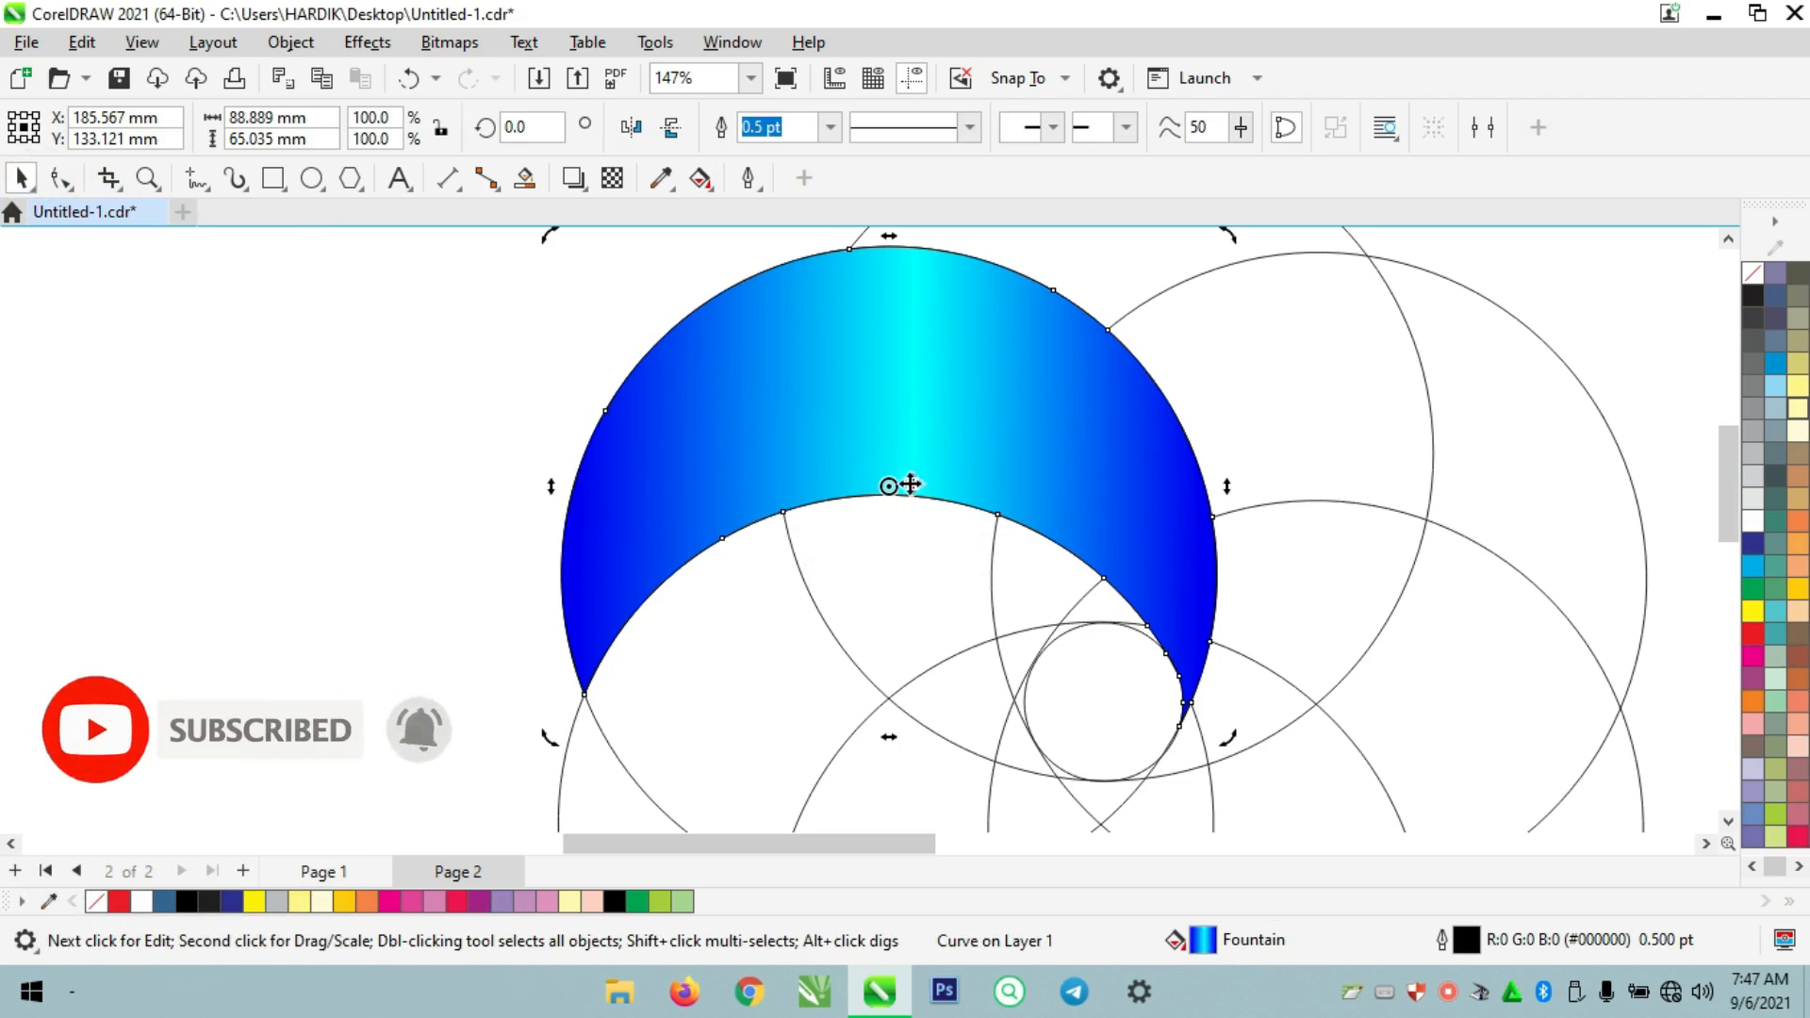
drag(889, 485, 1073, 681)
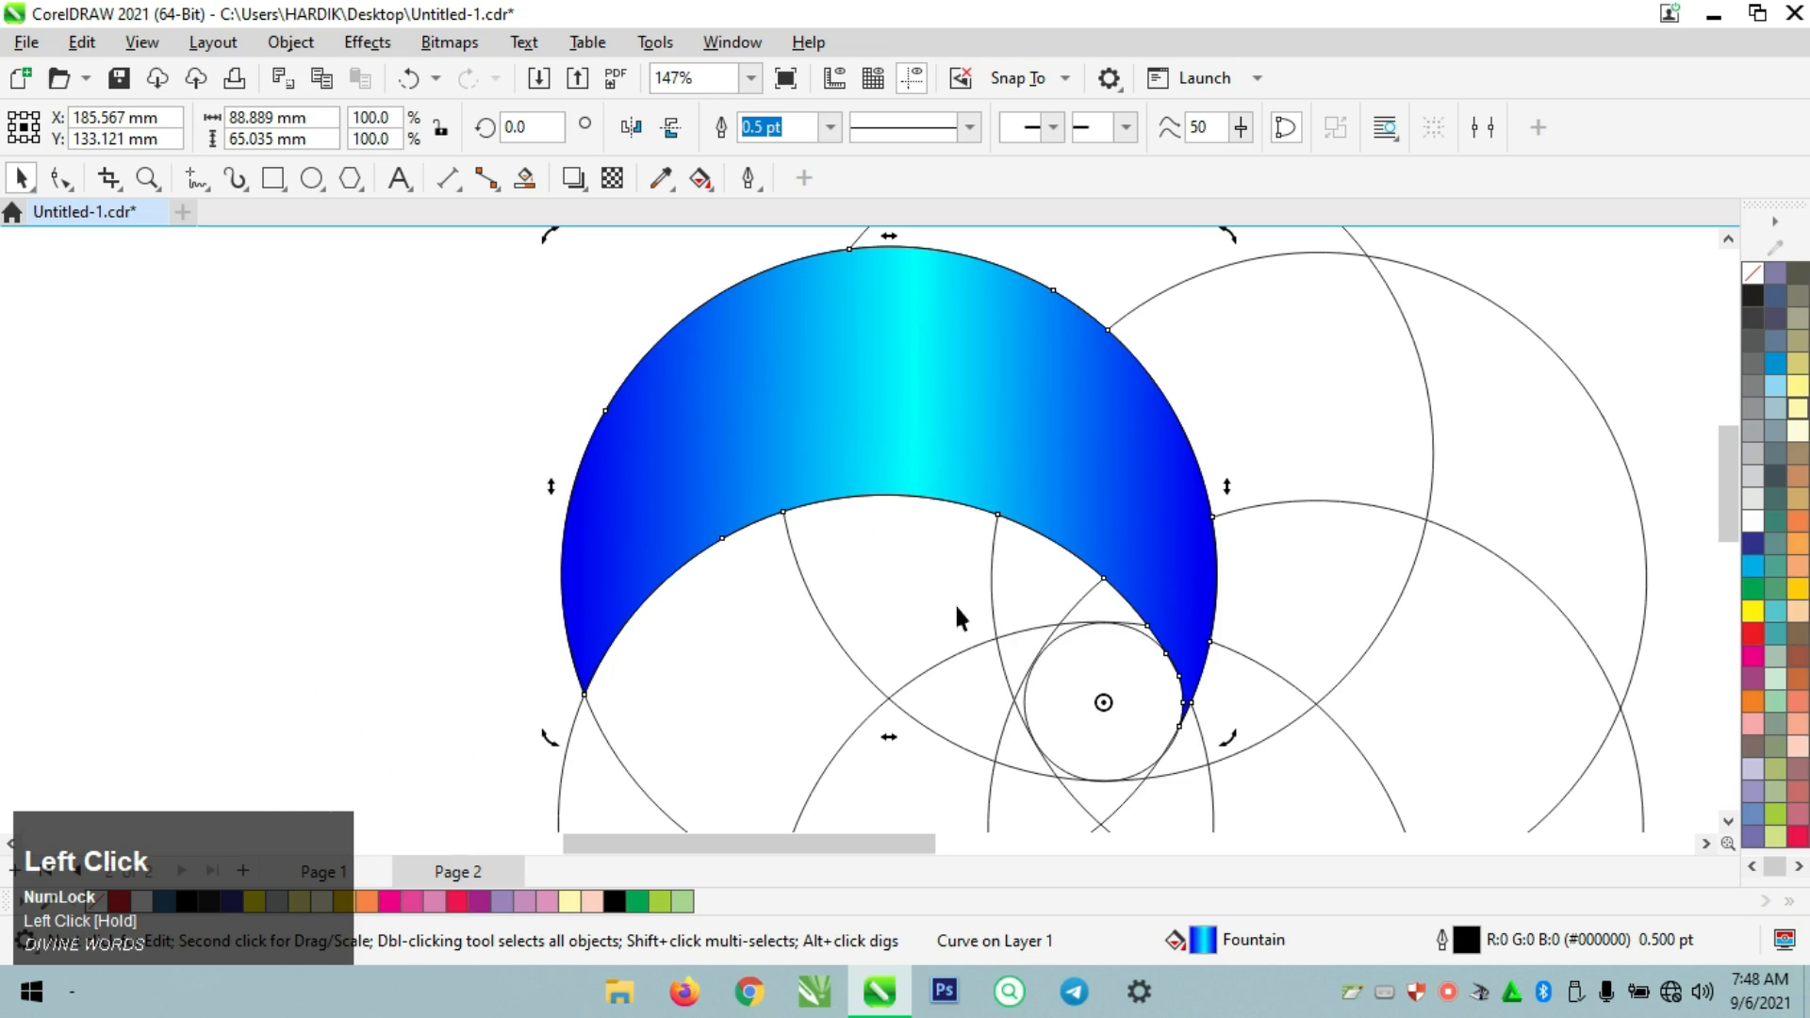
click(552, 745)
key(ctrl+z)
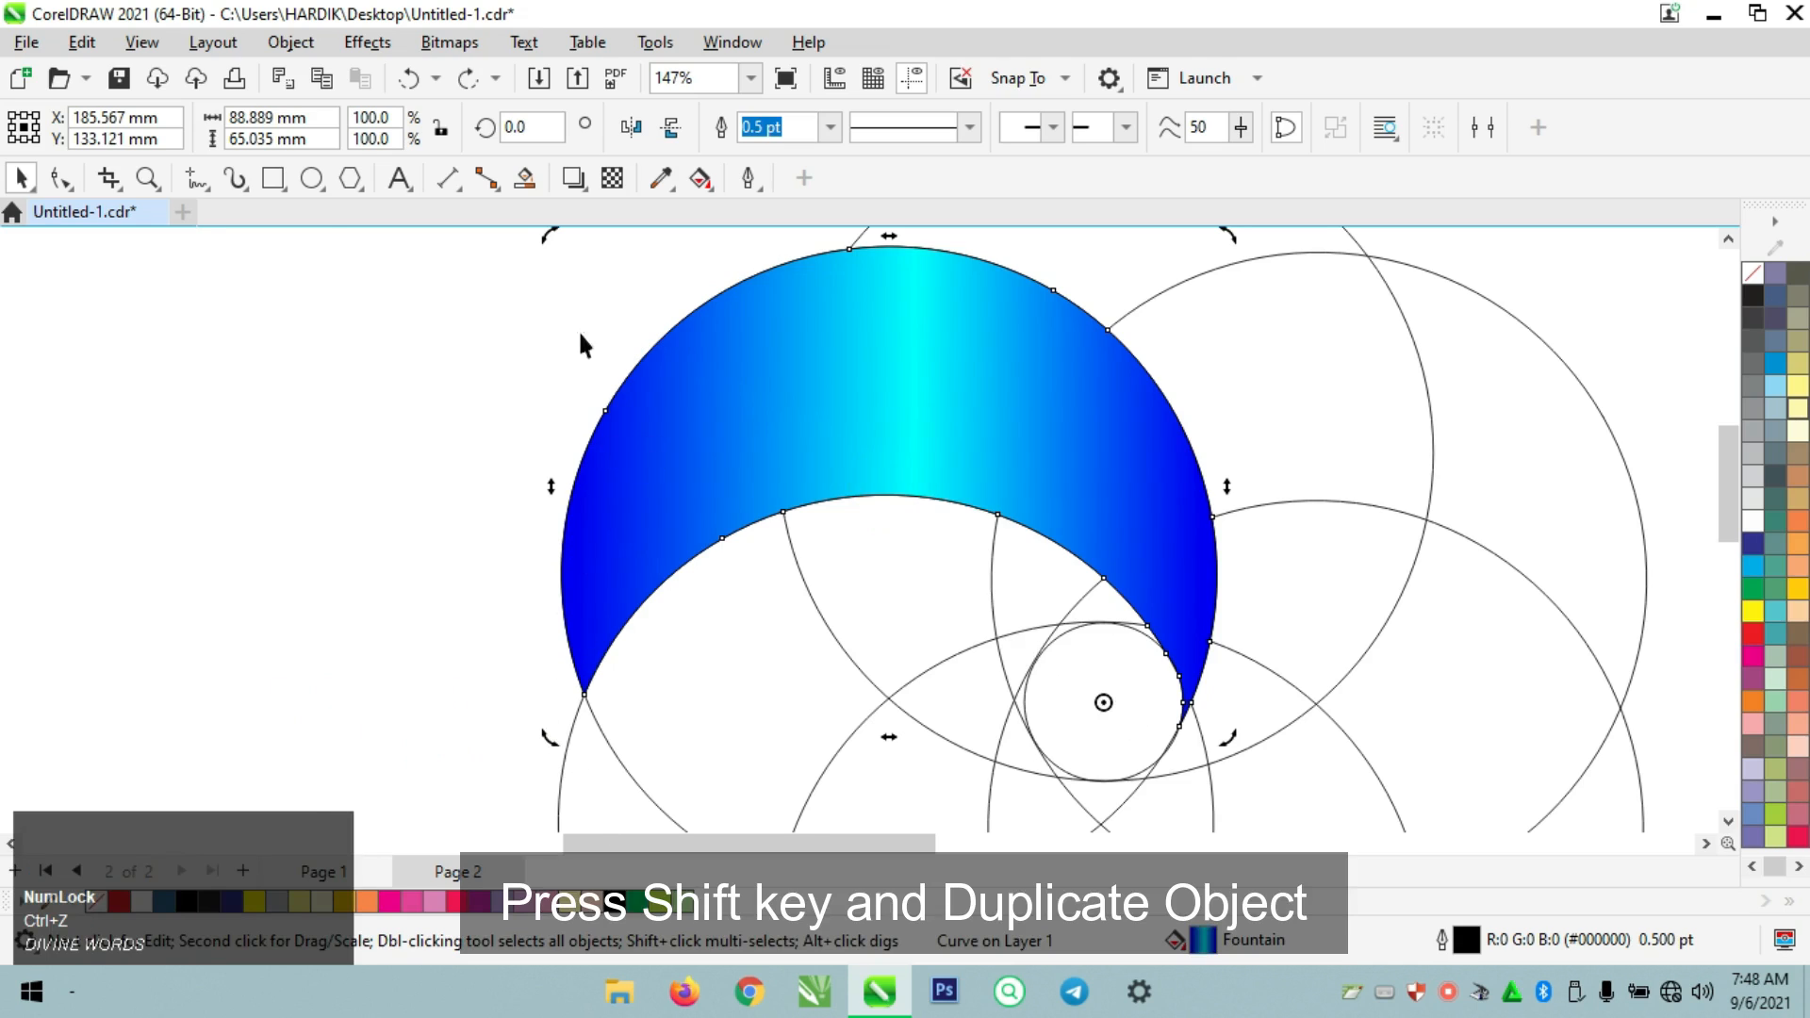
Create a copy of the crescent rotated about 7.3° and scaled to about 94.9% around the small circle's center
drag(547, 243, 527, 331)
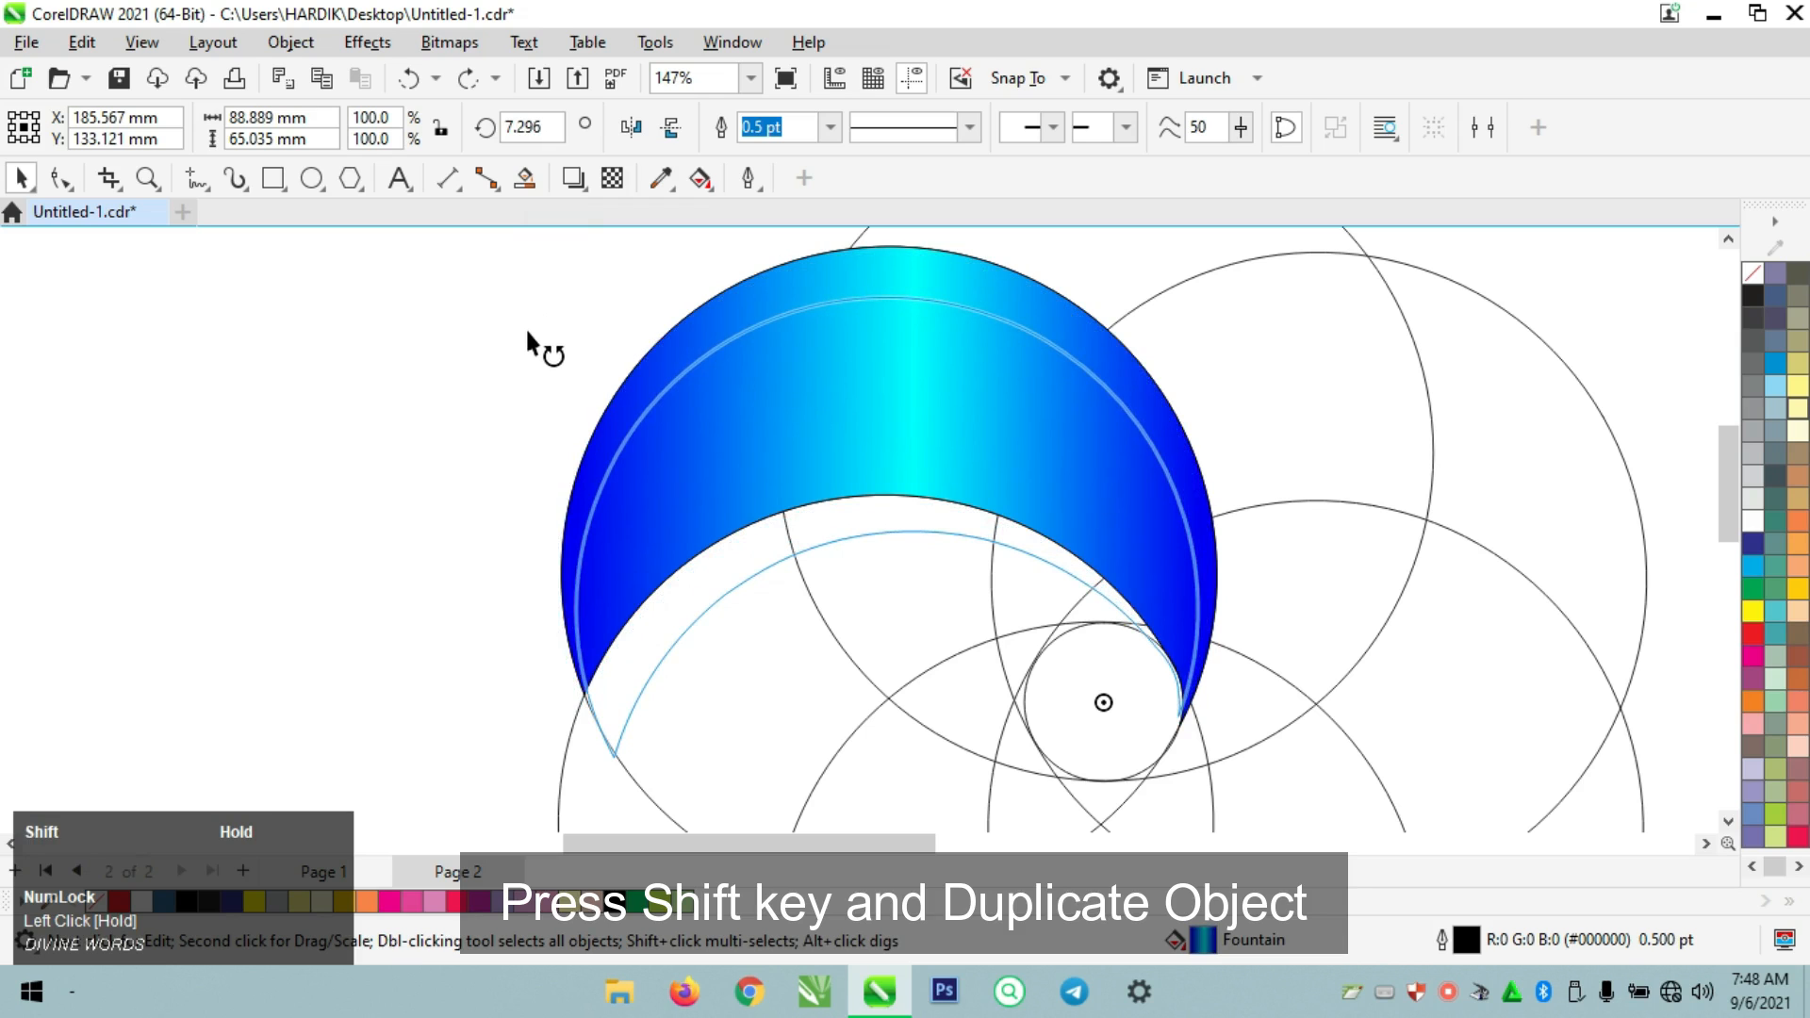
right_click(526, 330)
drag(524, 327, 524, 327)
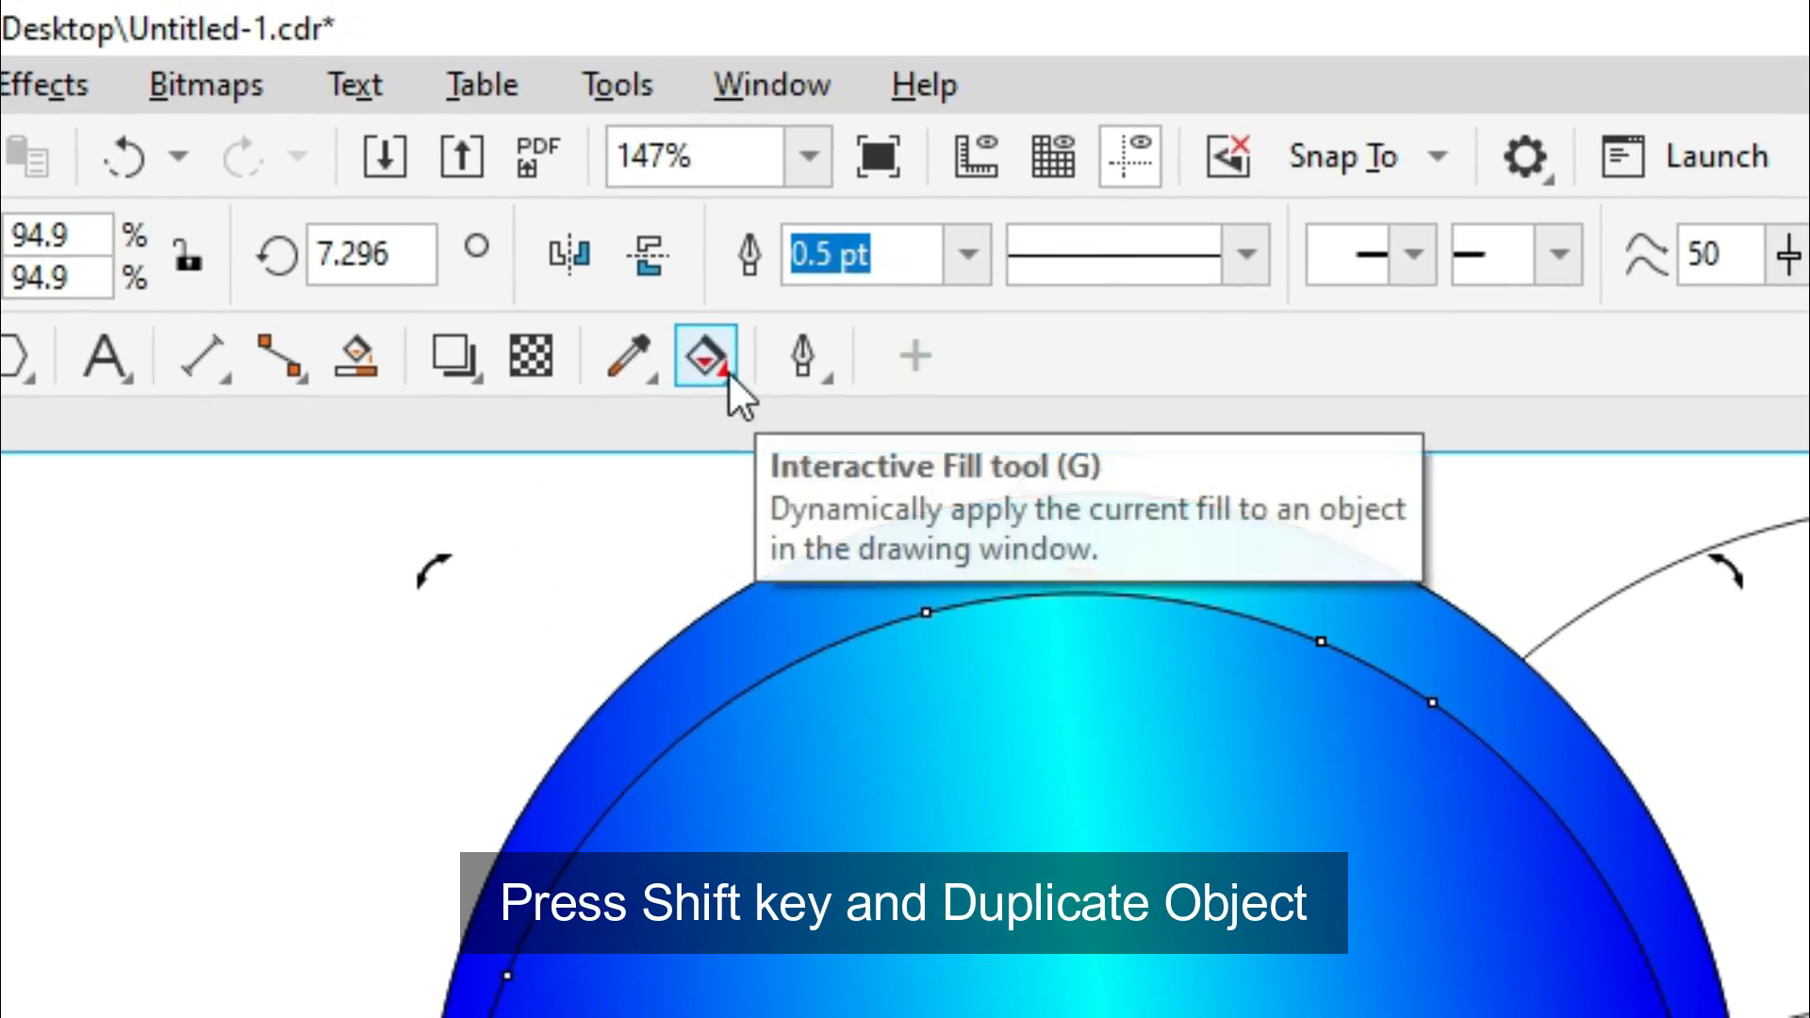
Smart Fill the outer rim between the two crescents with #336699 and a 0.5 pt black outline
click(720, 332)
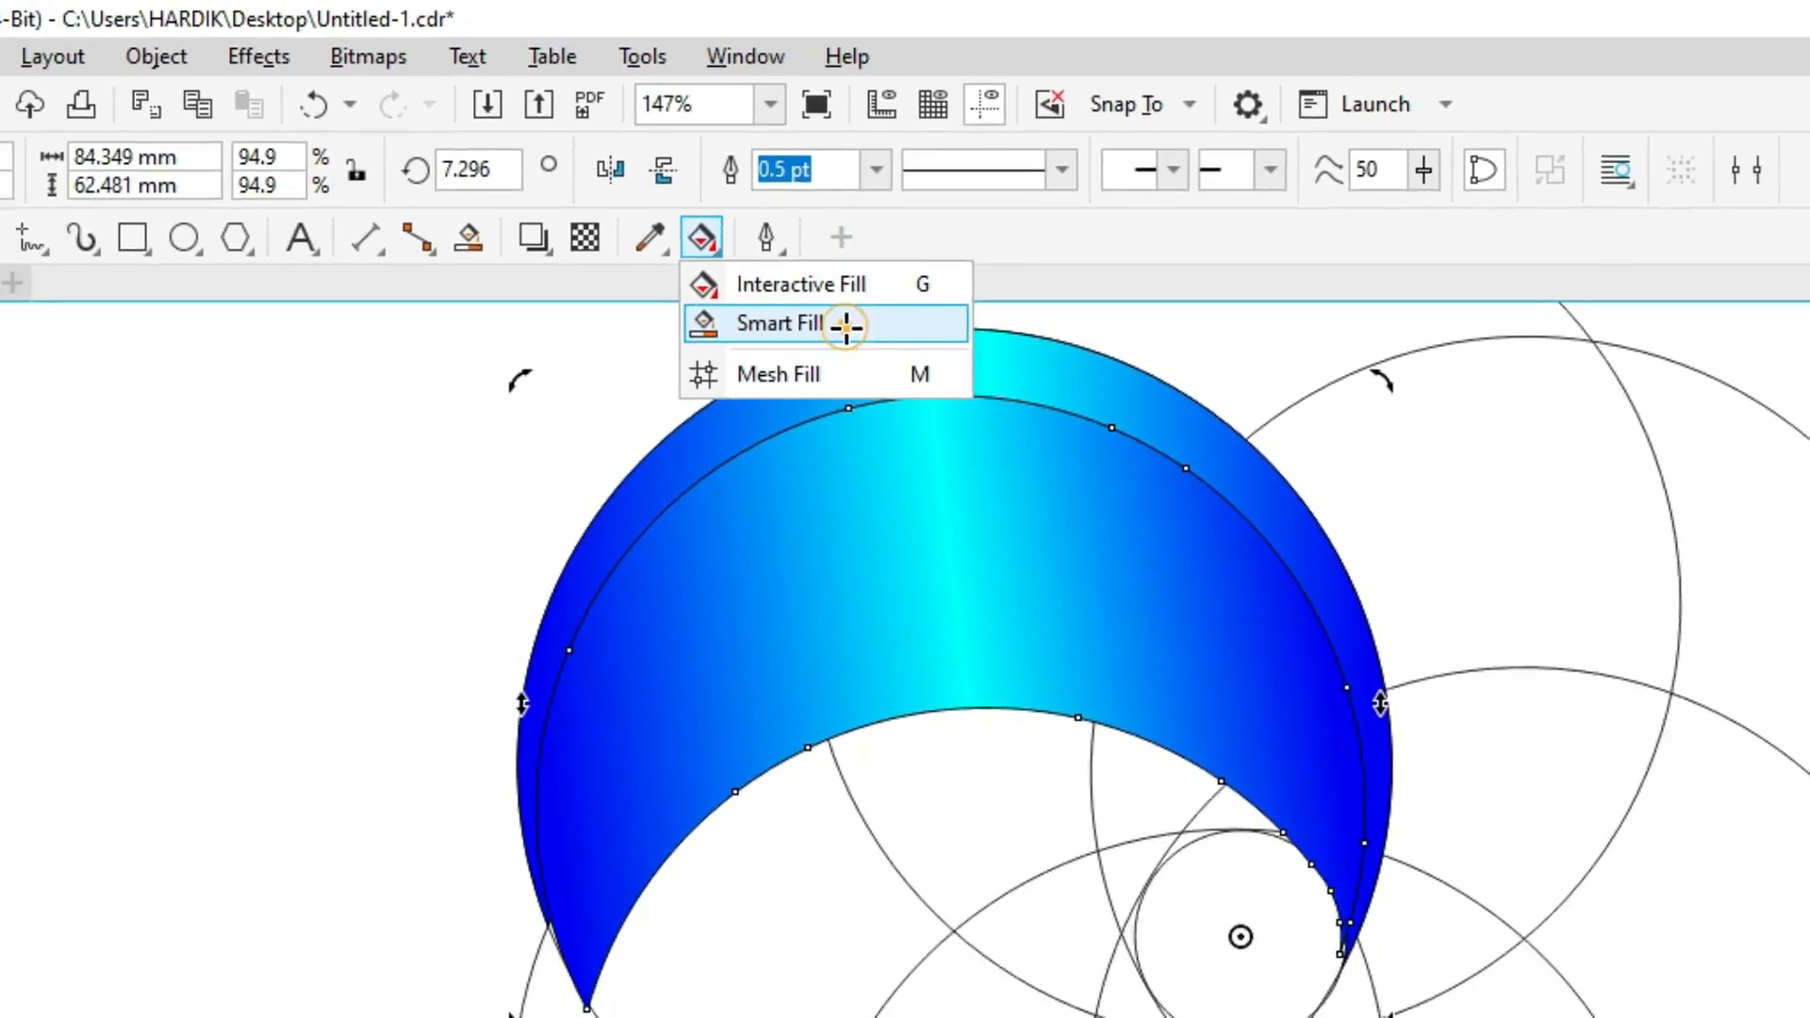
click(884, 488)
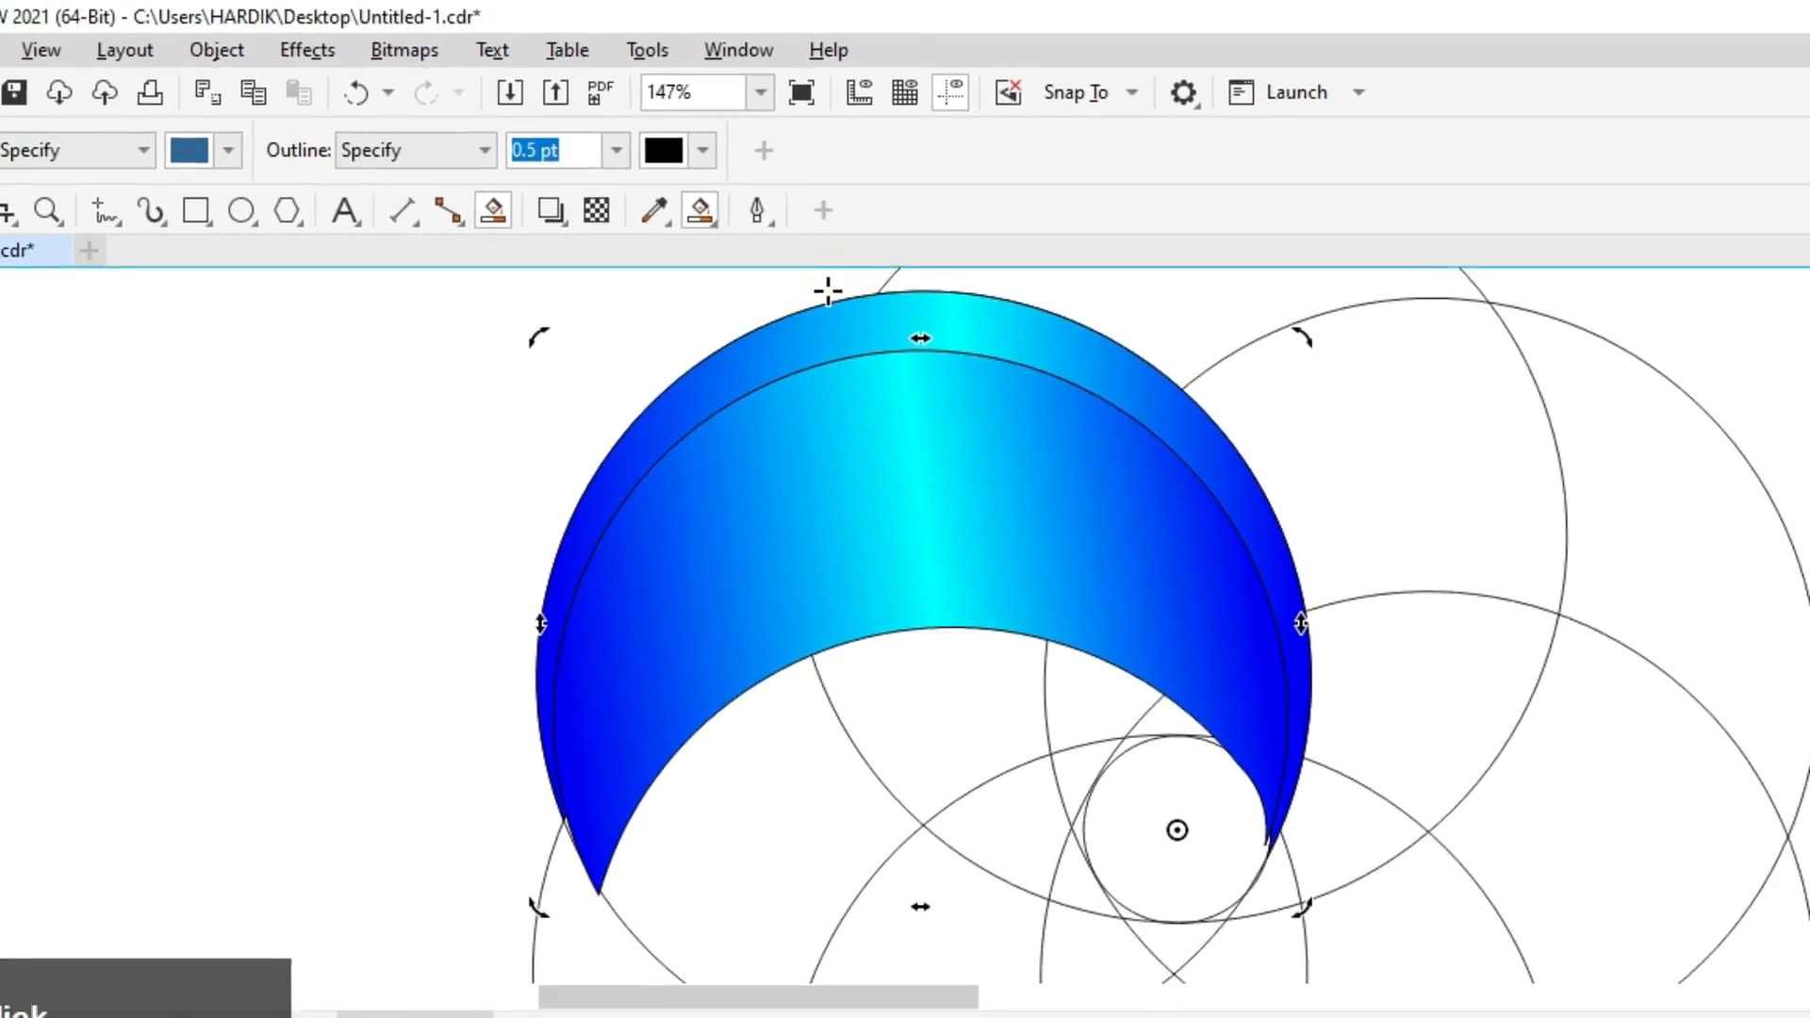
click(841, 326)
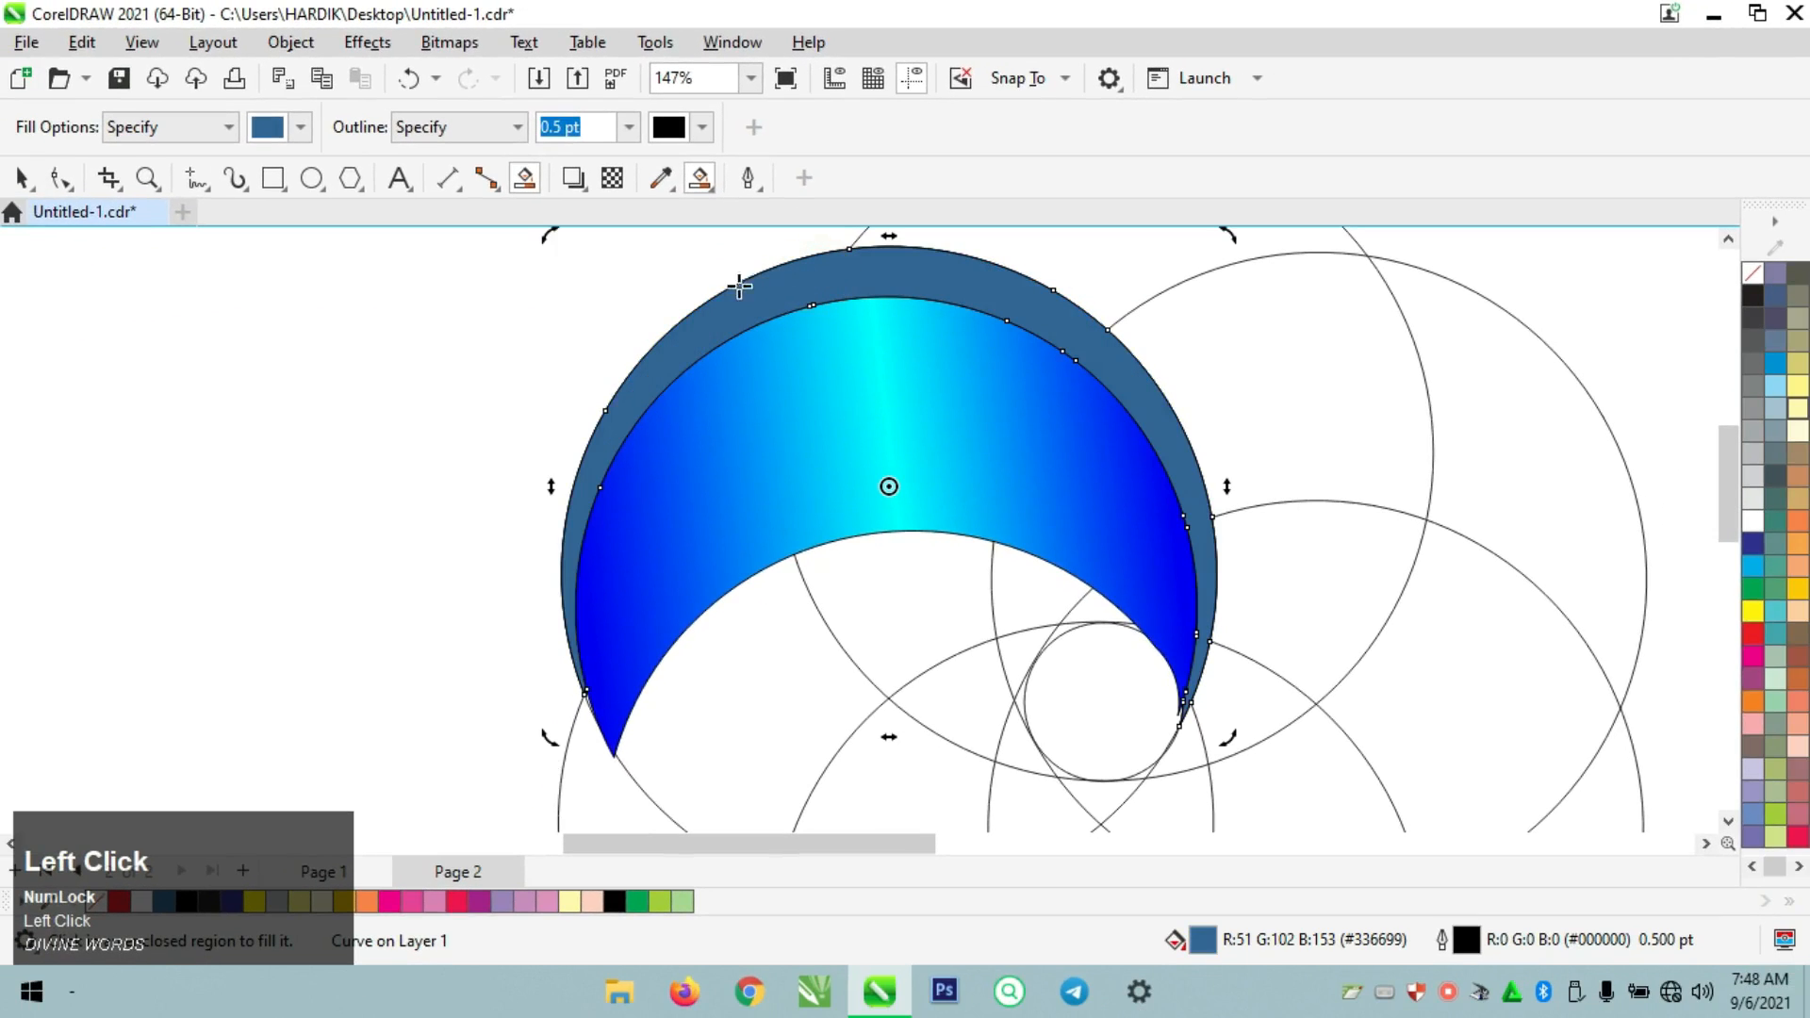
Delete the smaller rotated crescent copy, keeping the rim shape and the original crescent
click(23, 179)
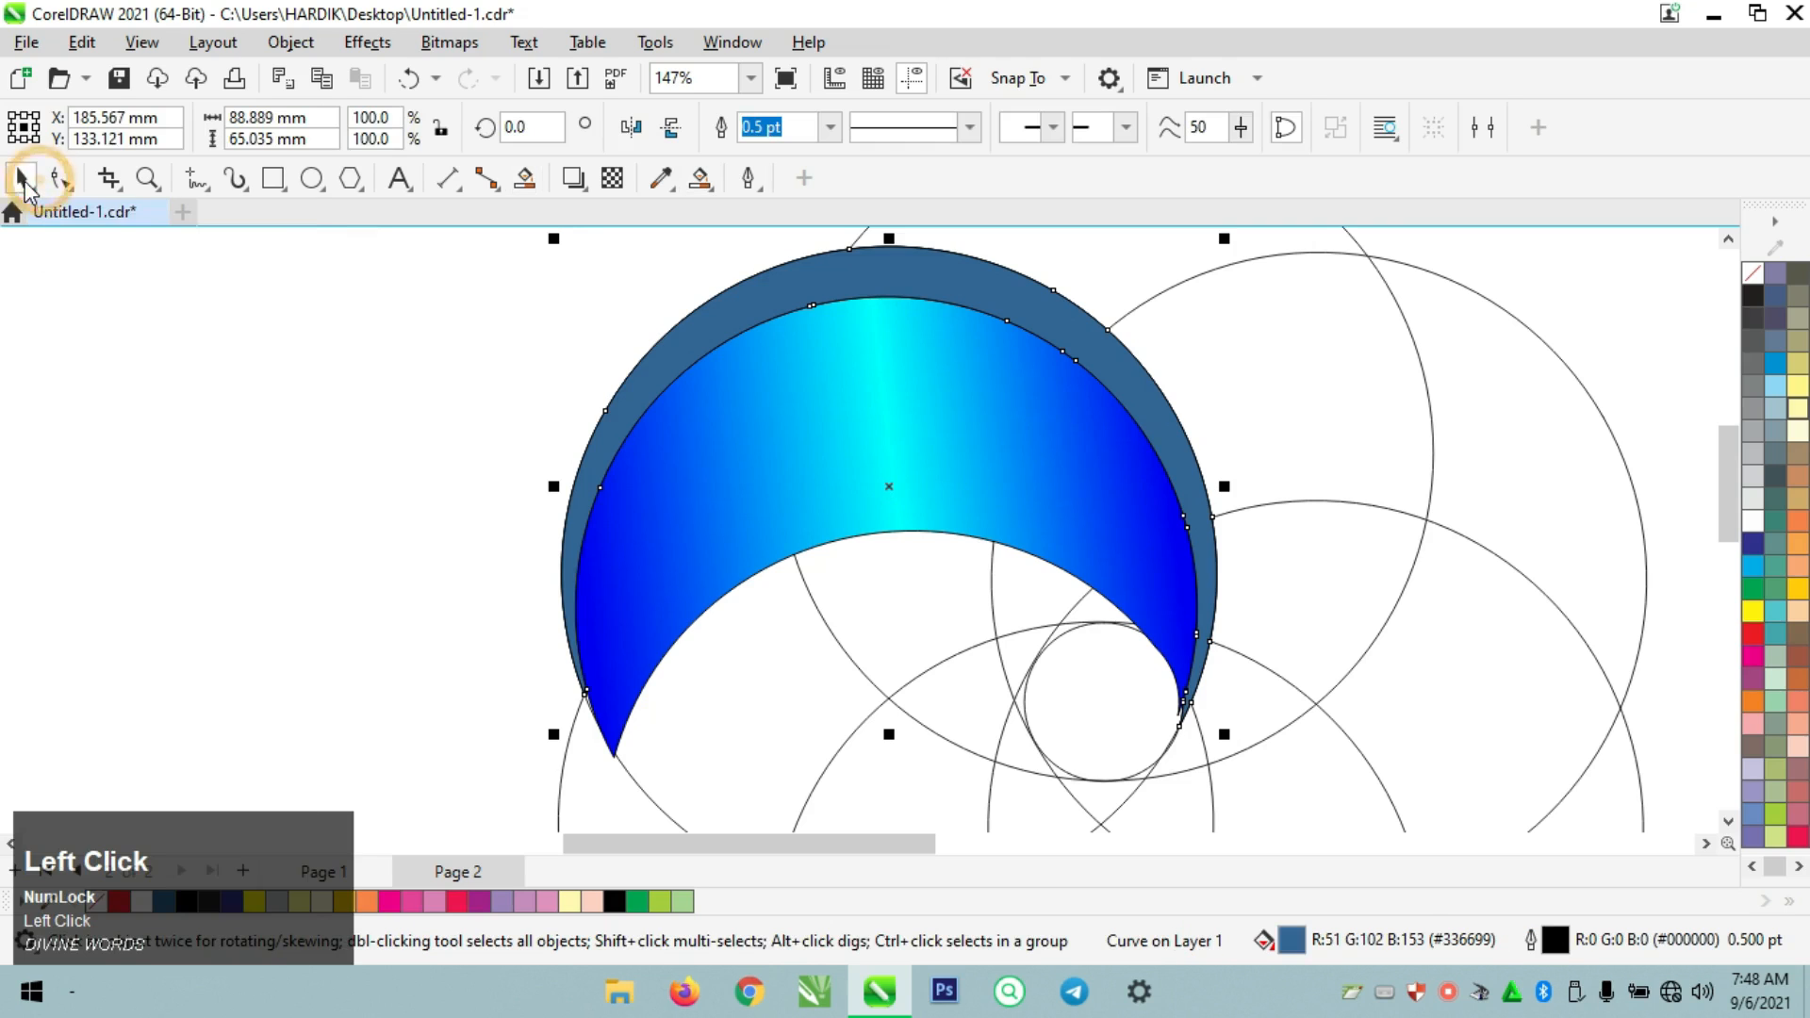
click(429, 393)
click(871, 485)
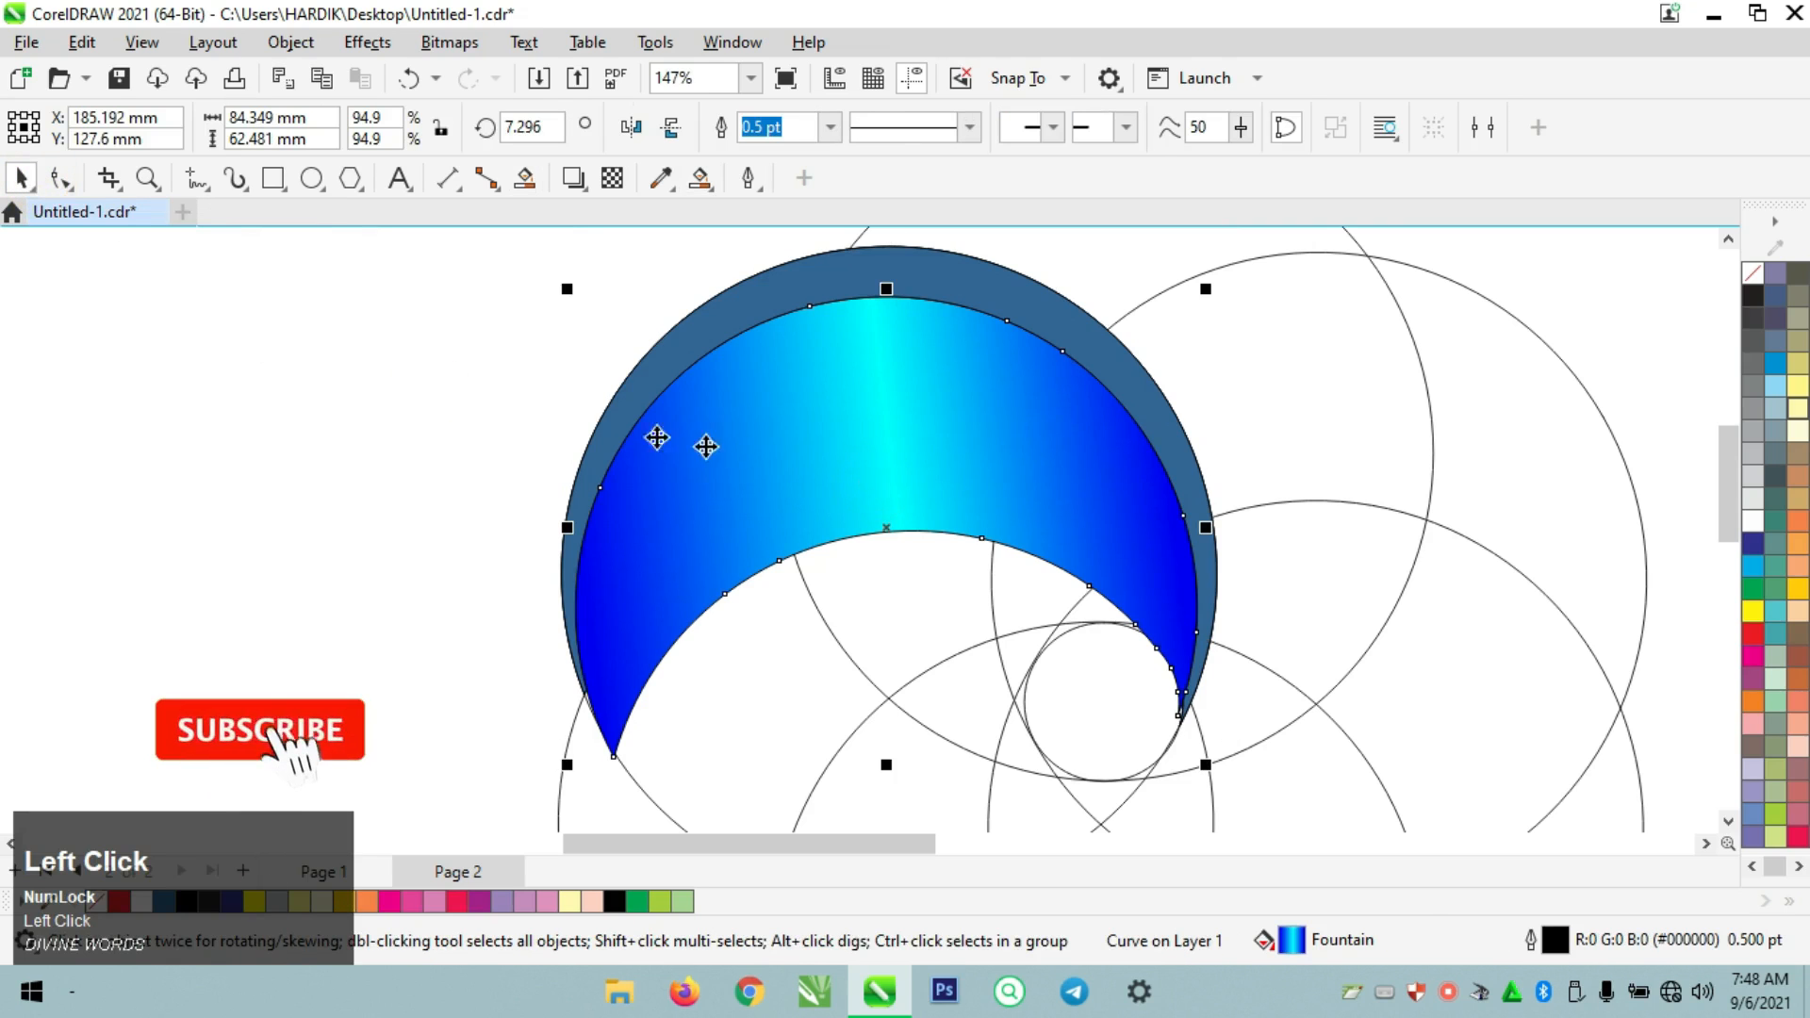
click(82, 44)
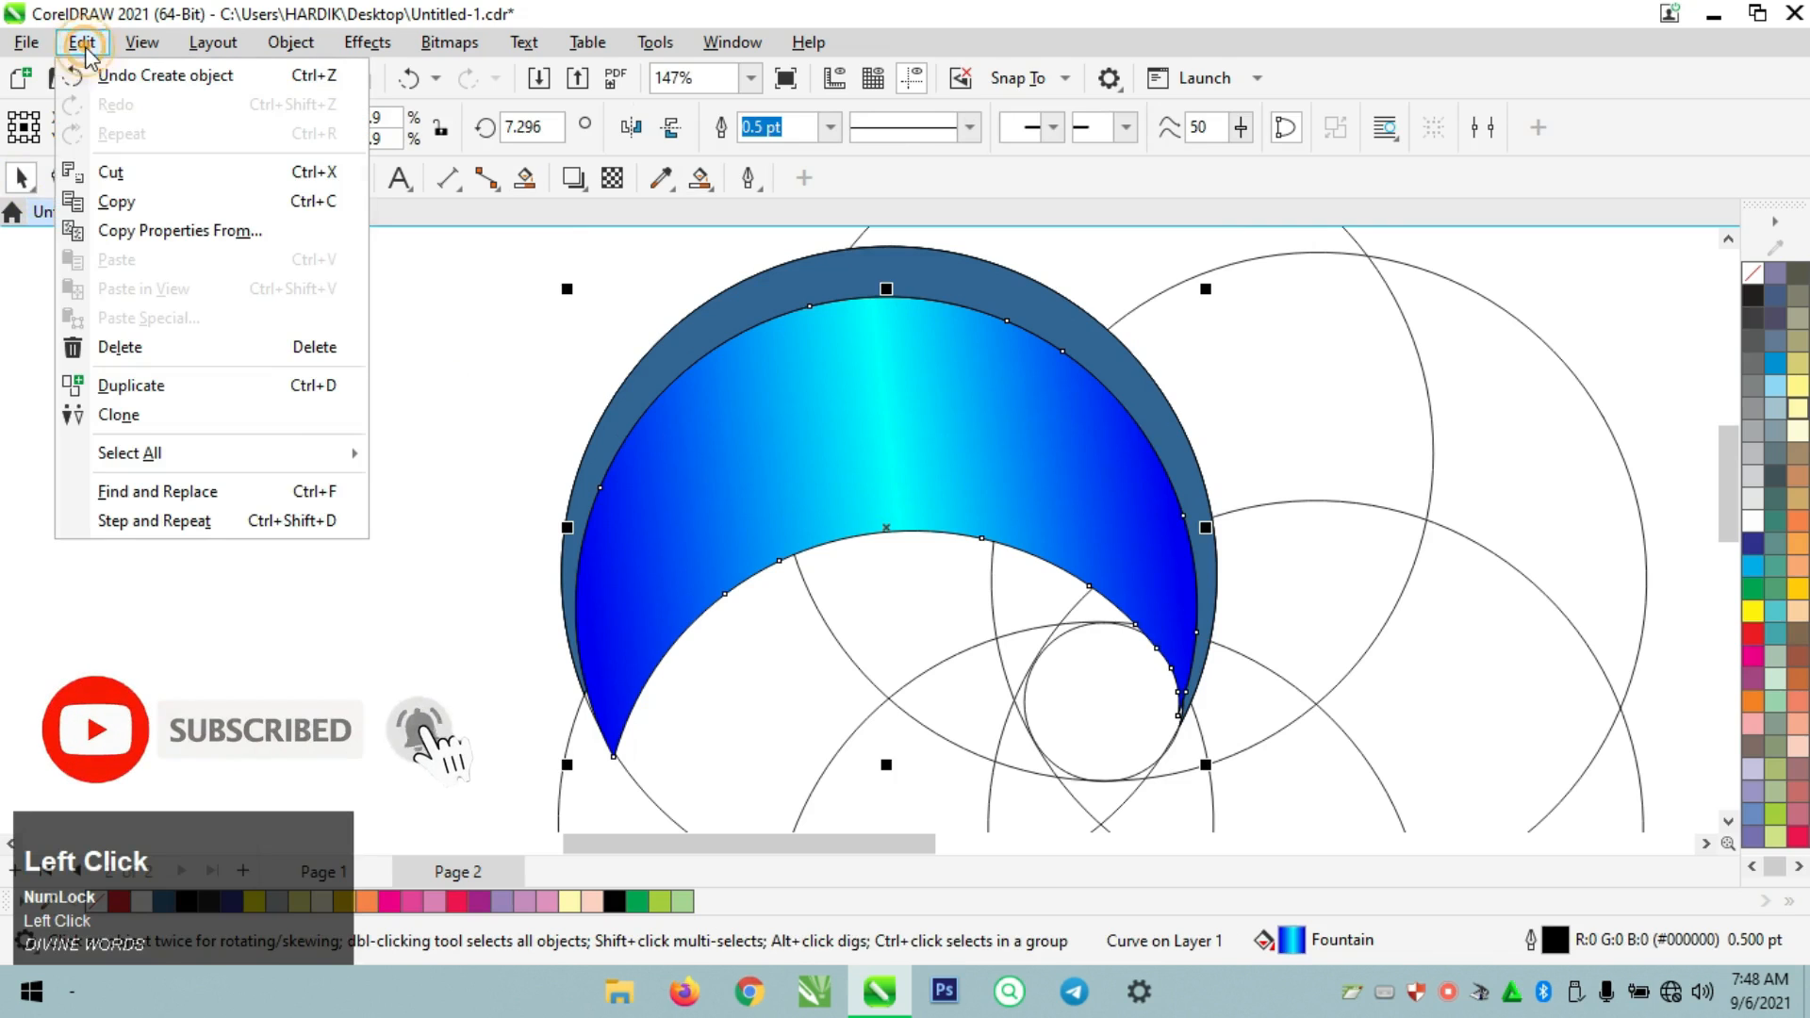
click(212, 354)
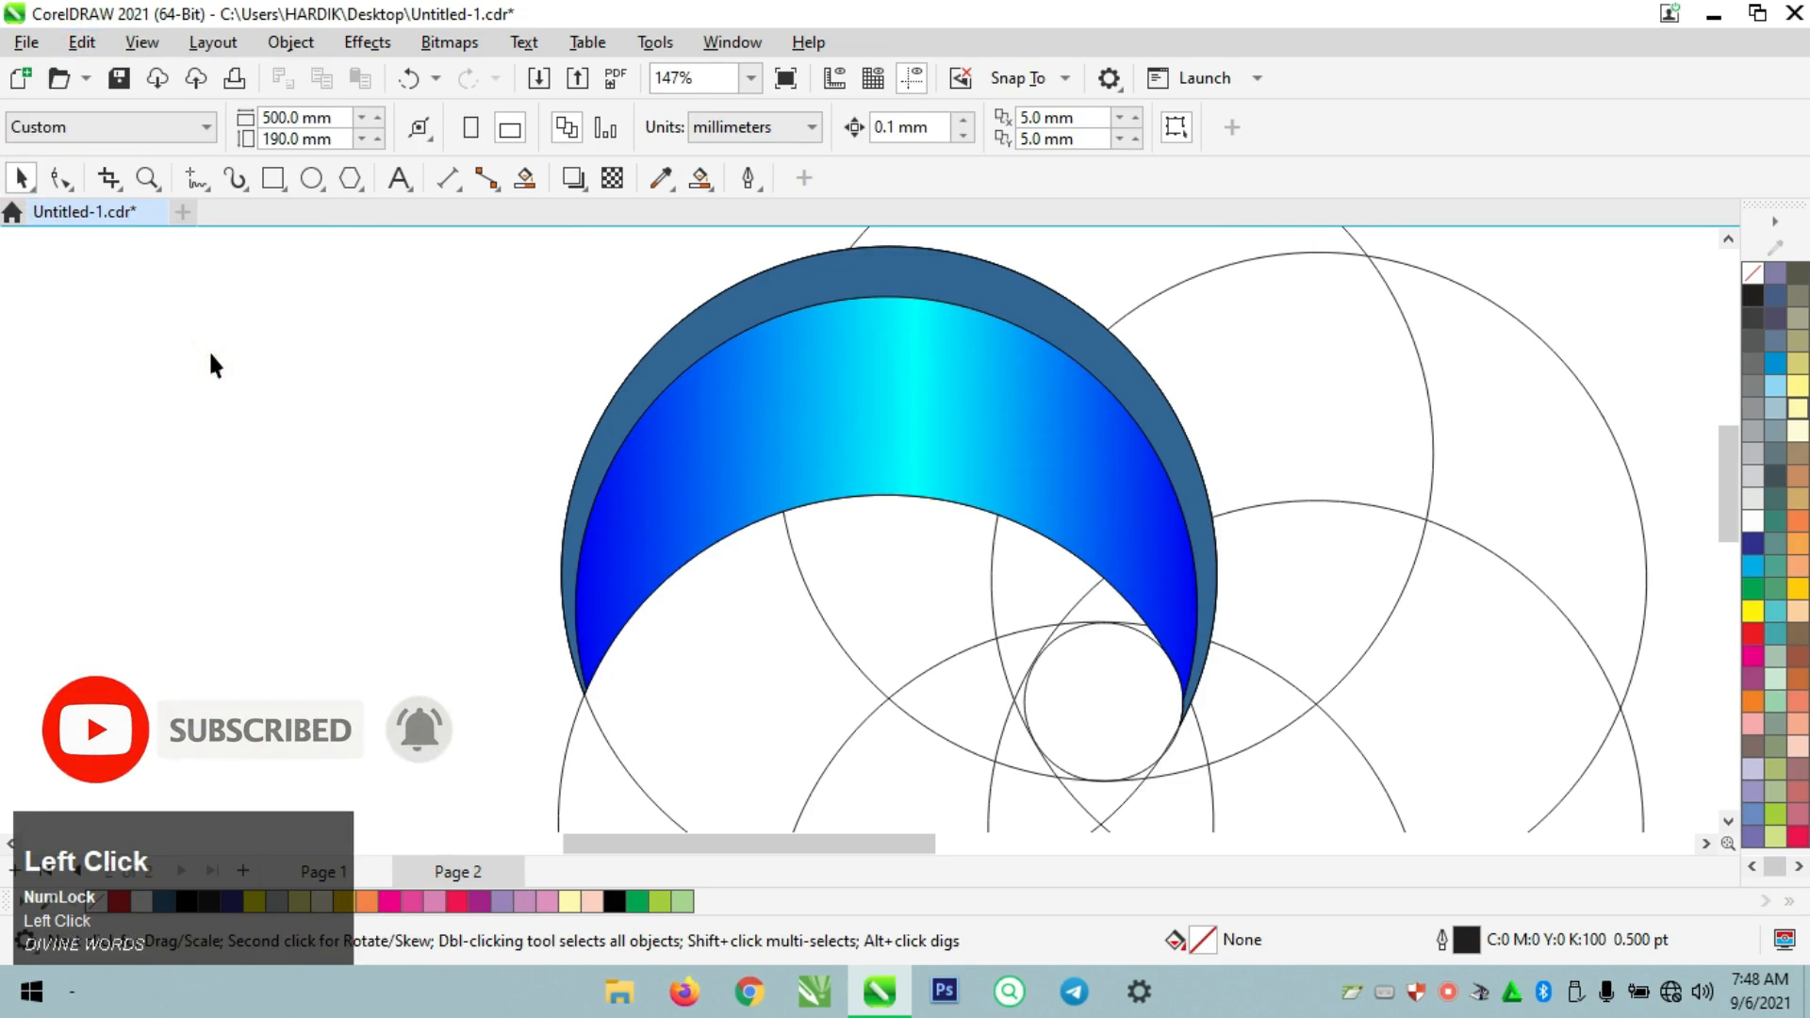
Remove the rim shape's outline and fill it with black
click(795, 302)
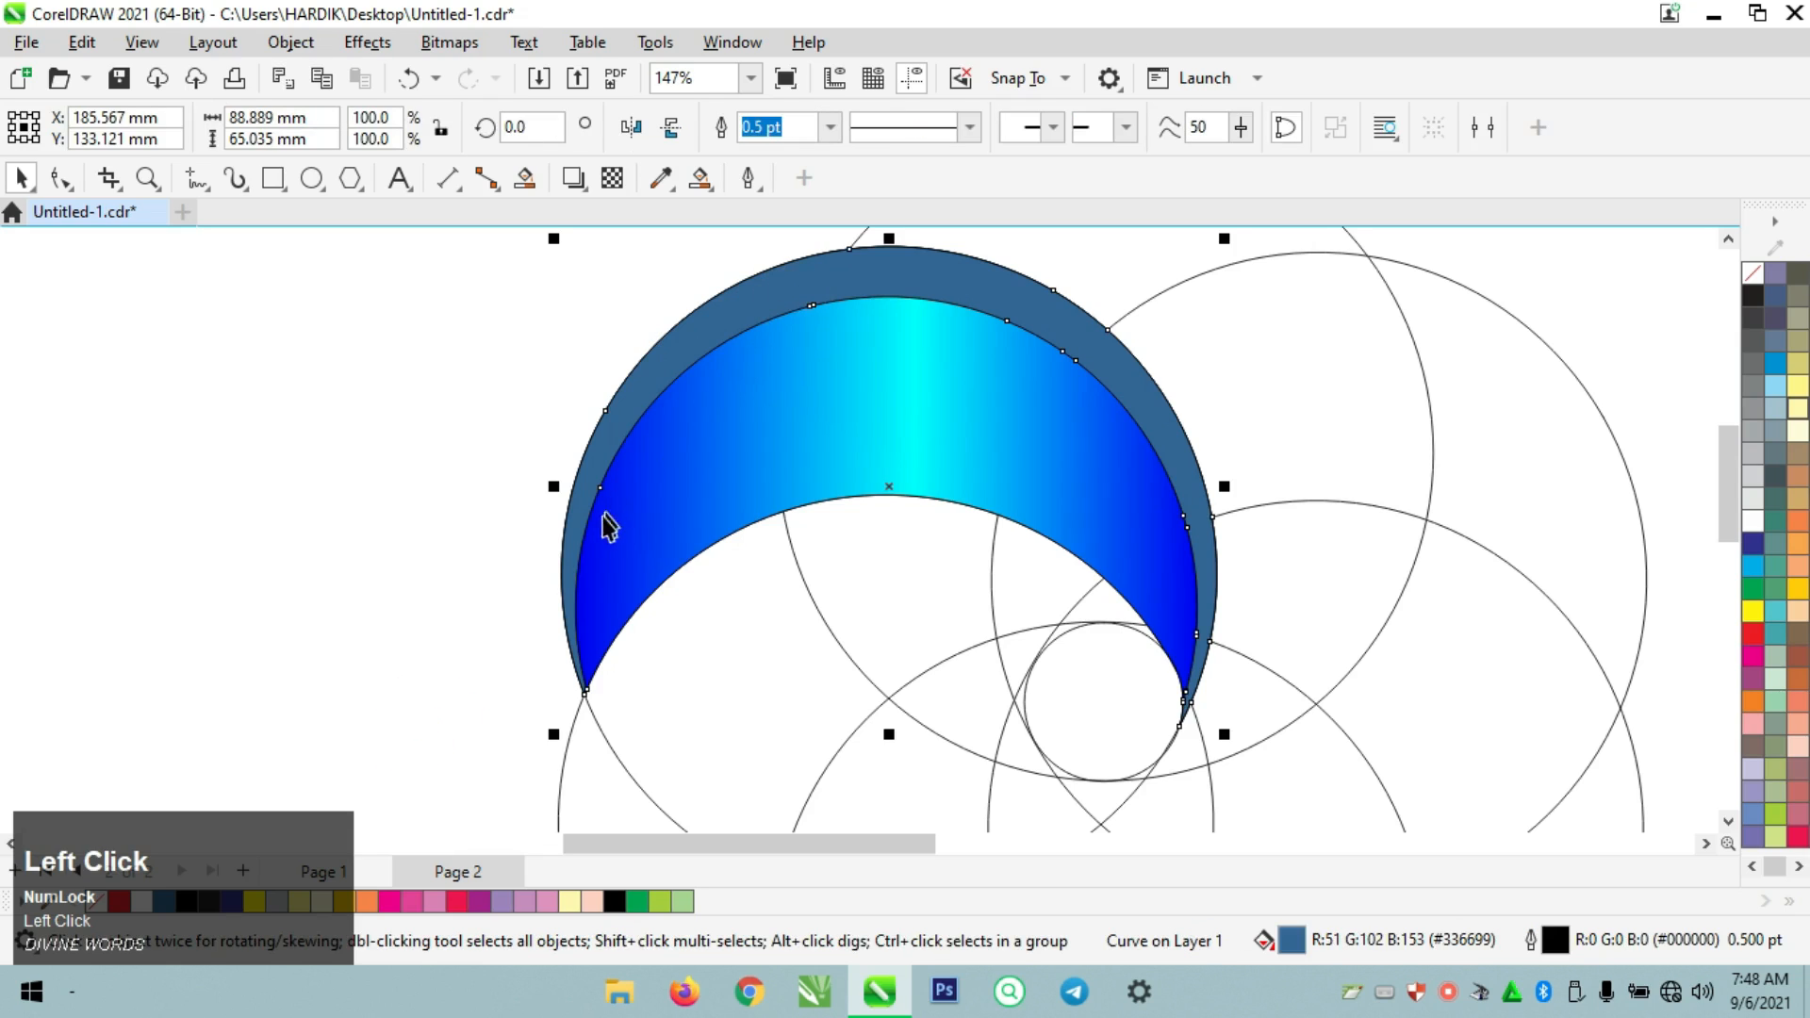
right_click(1749, 275)
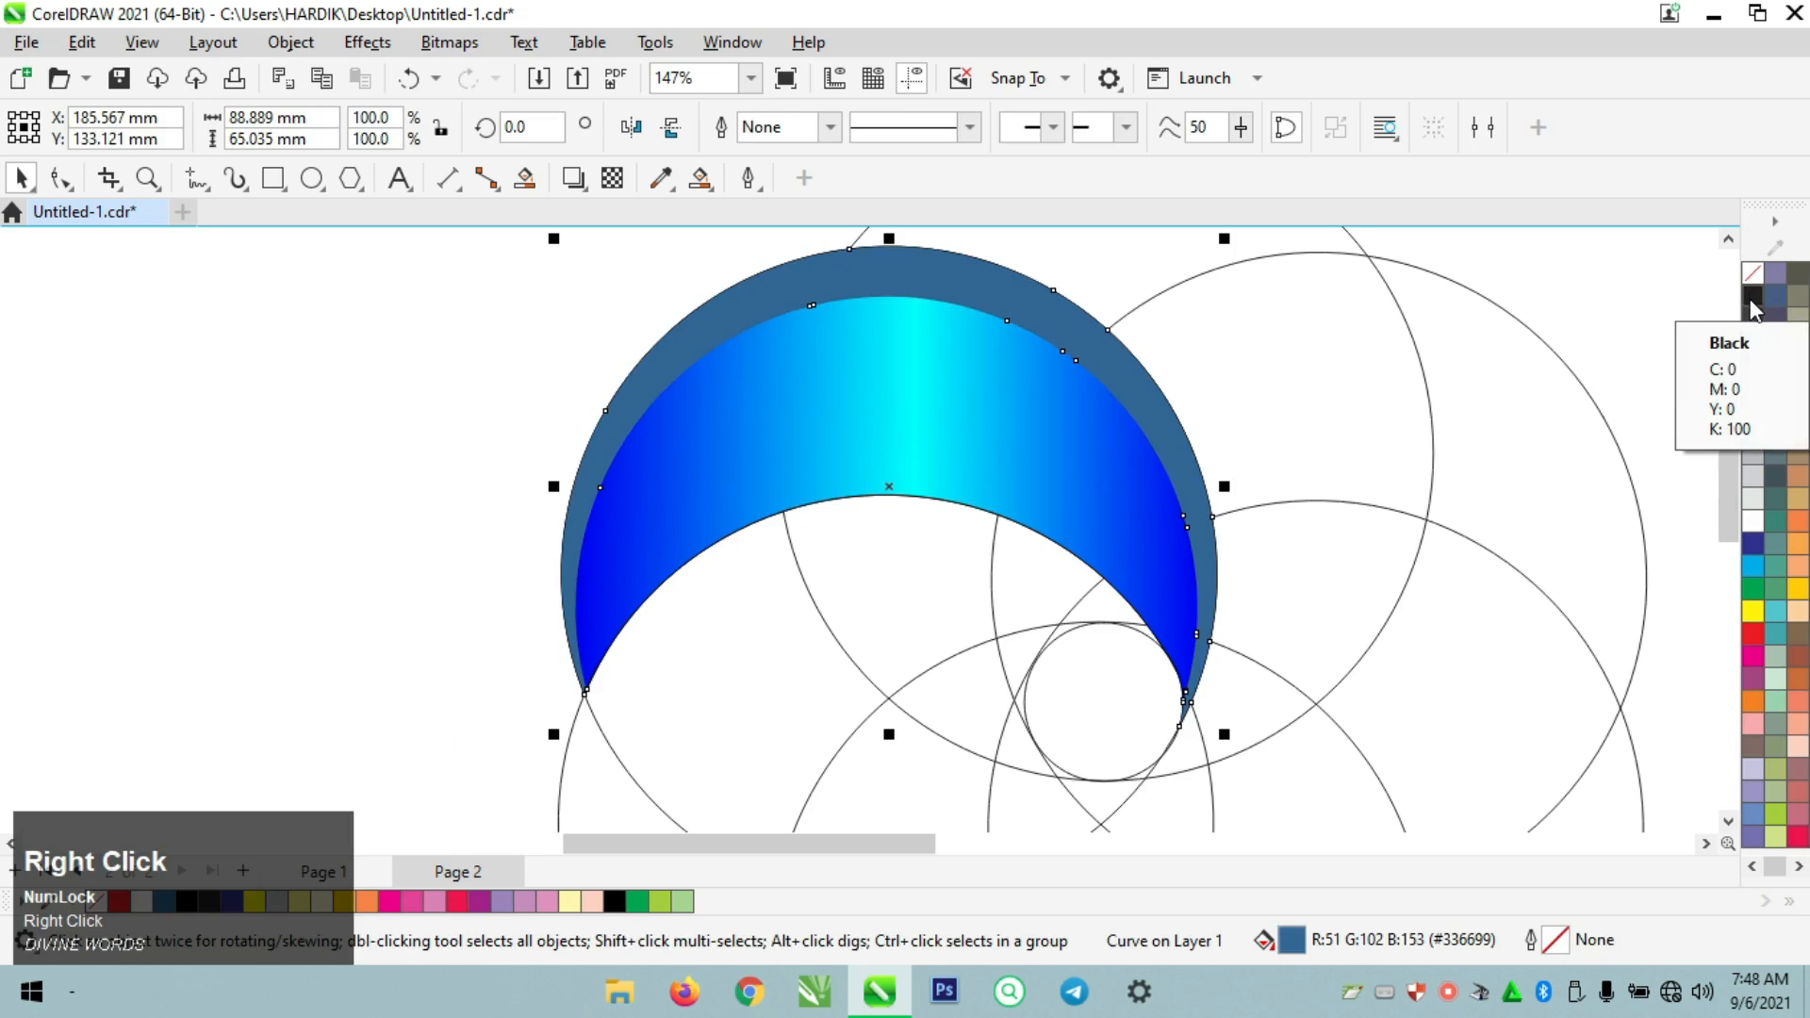
click(1751, 300)
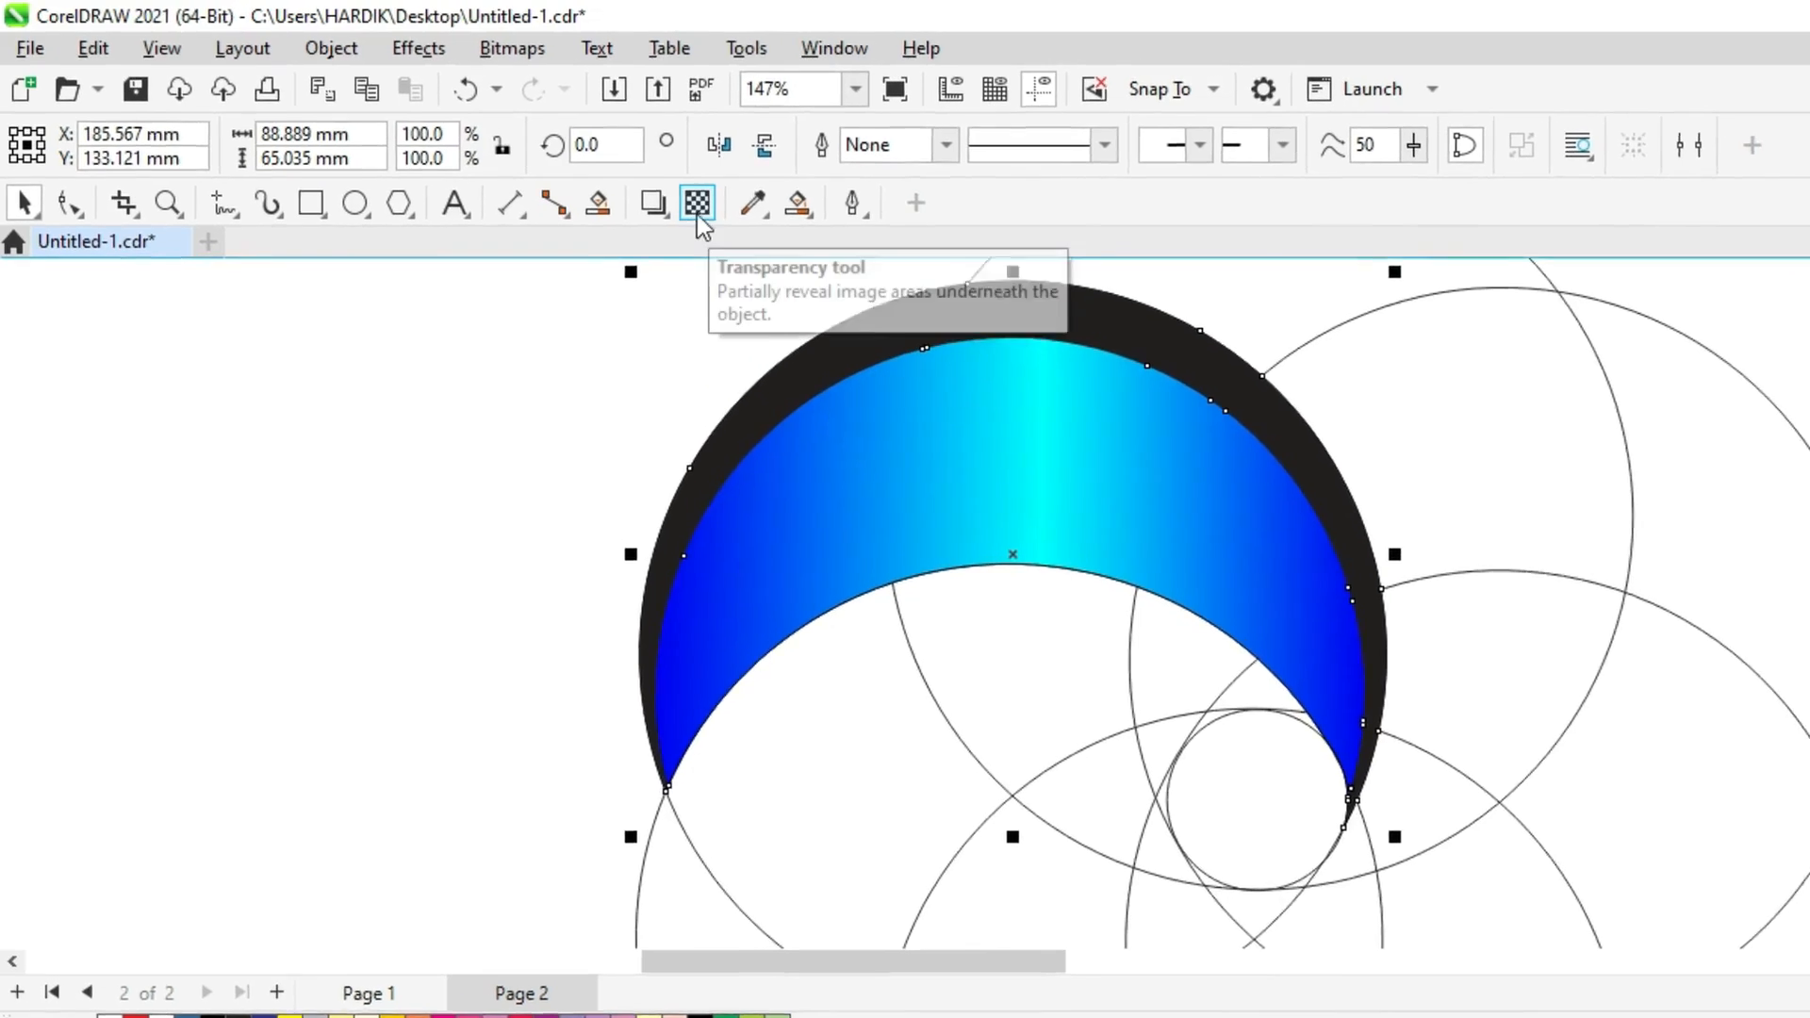
Apply uniform transparency of 80 to the black rim shape and deselect it
click(728, 226)
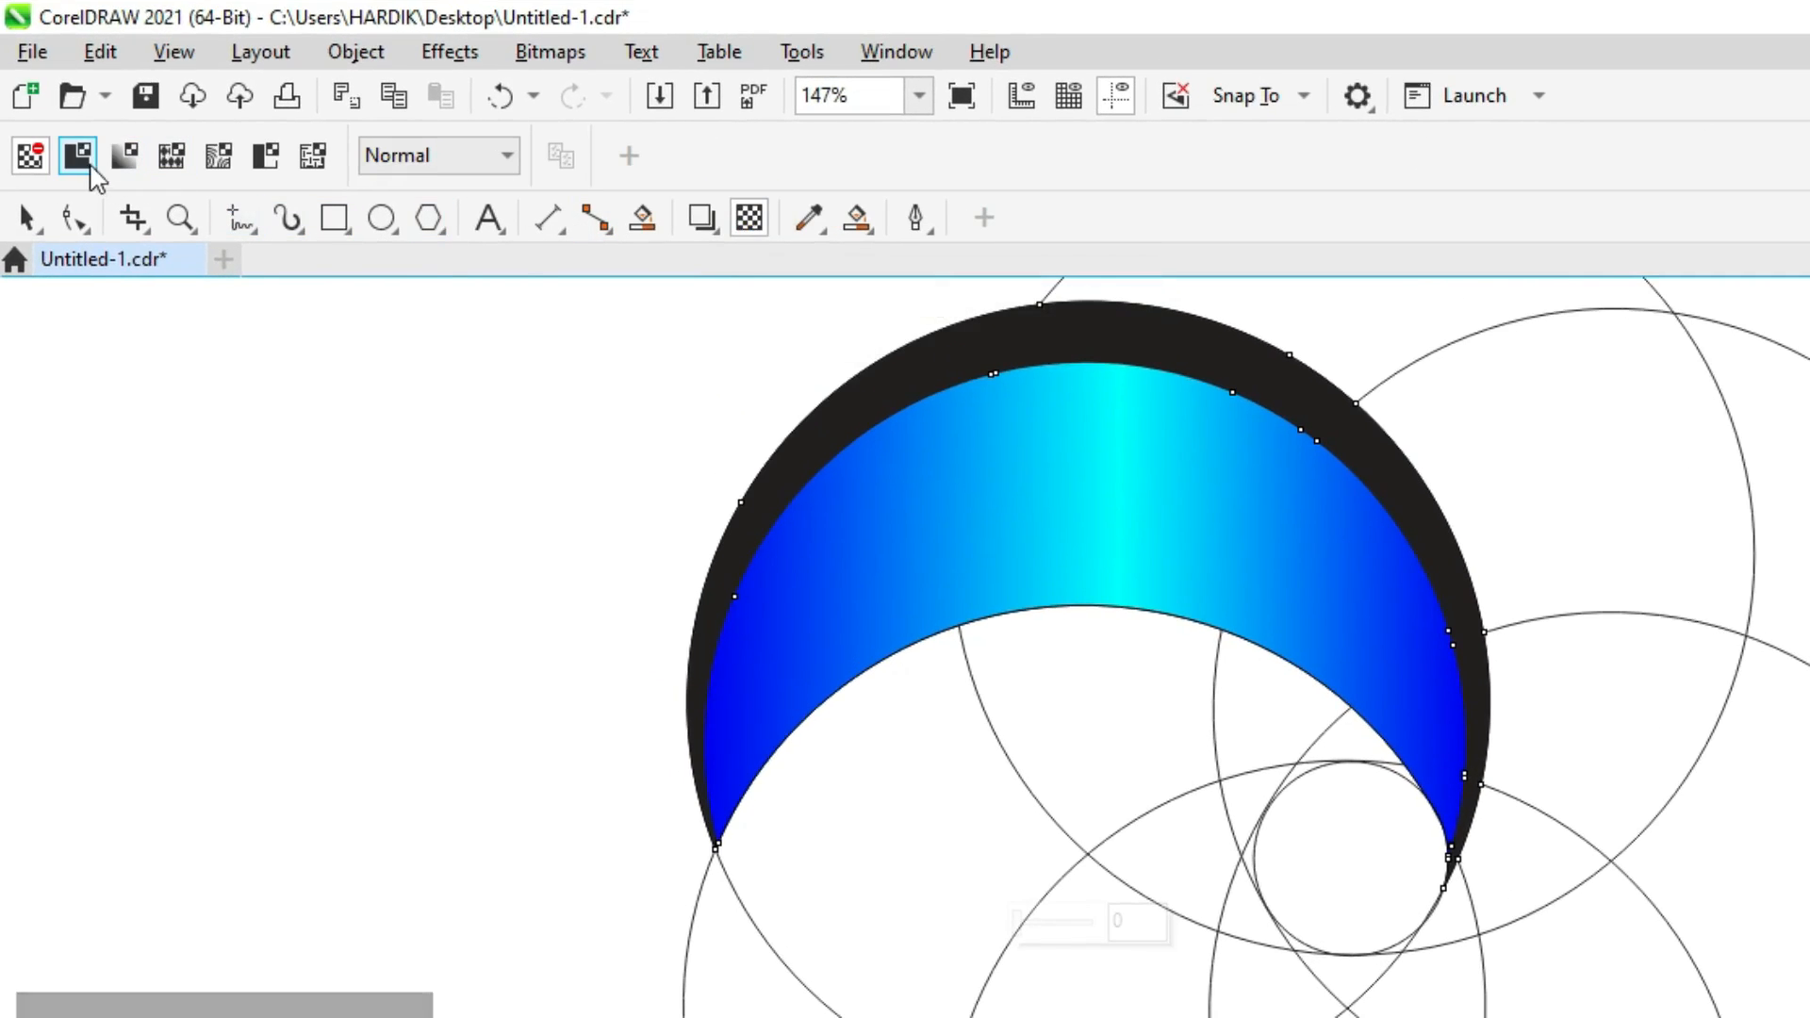
click(88, 168)
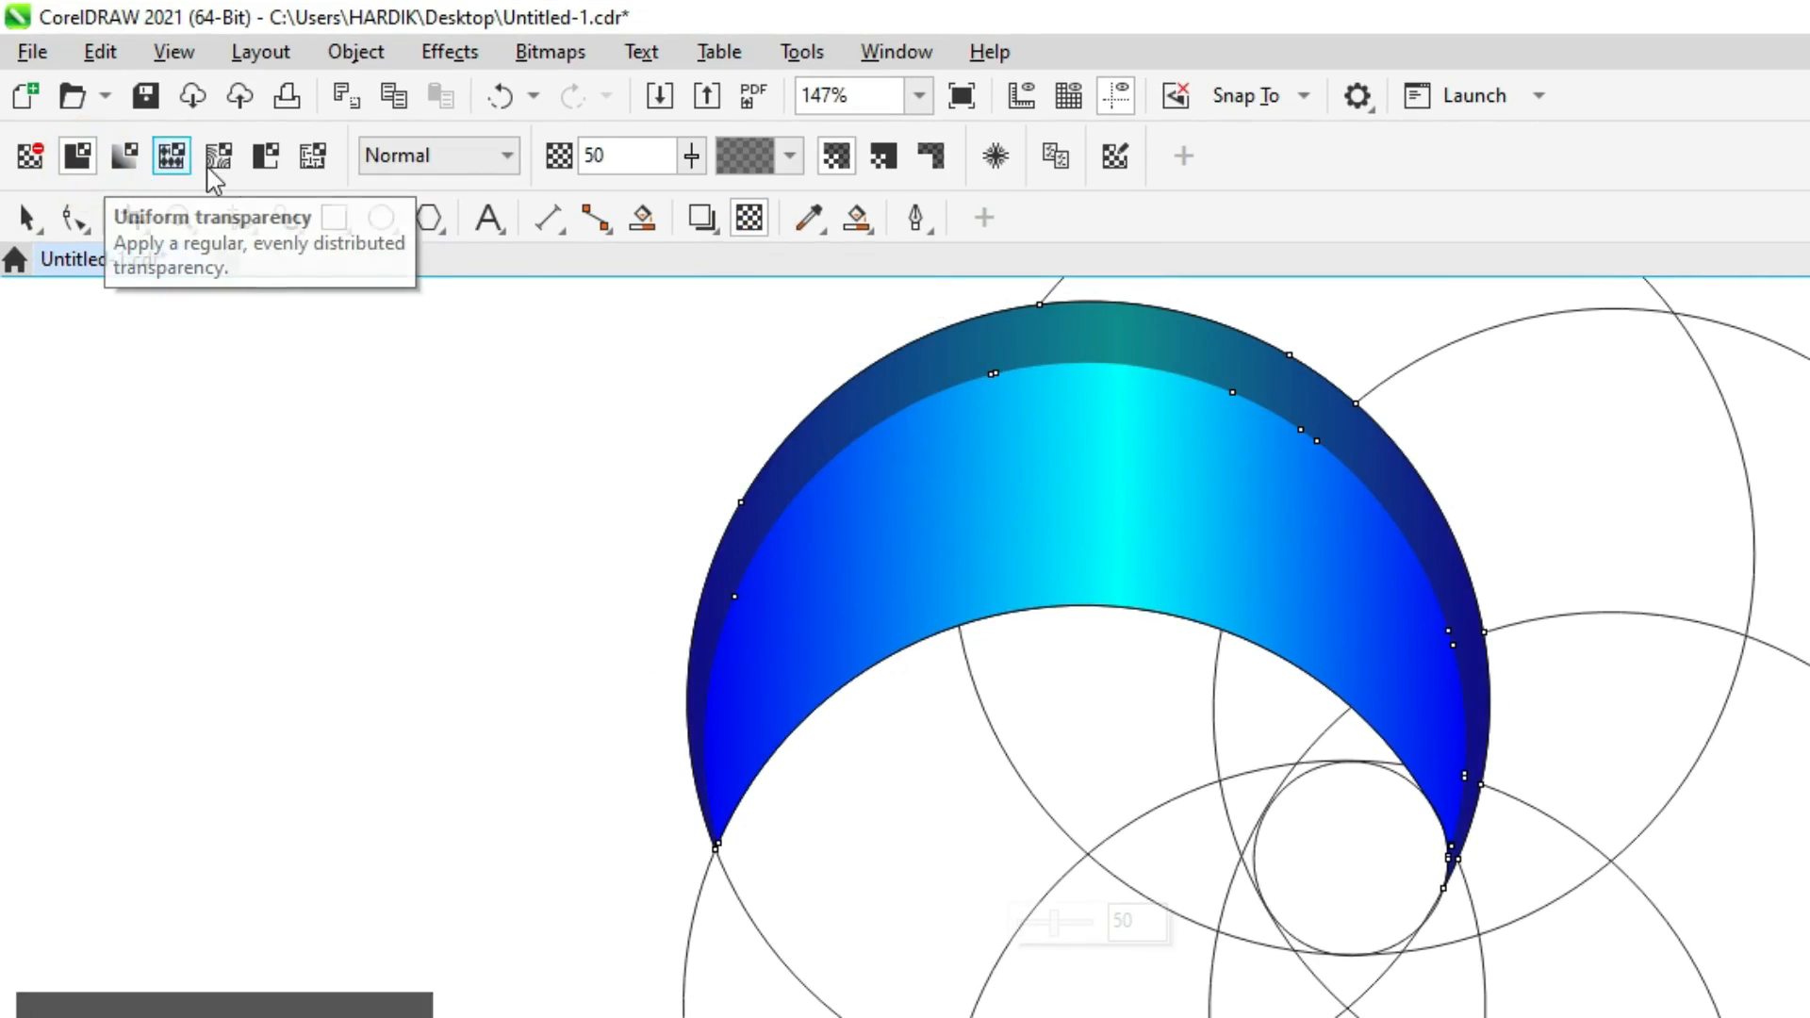
click(611, 157)
double_click(611, 158)
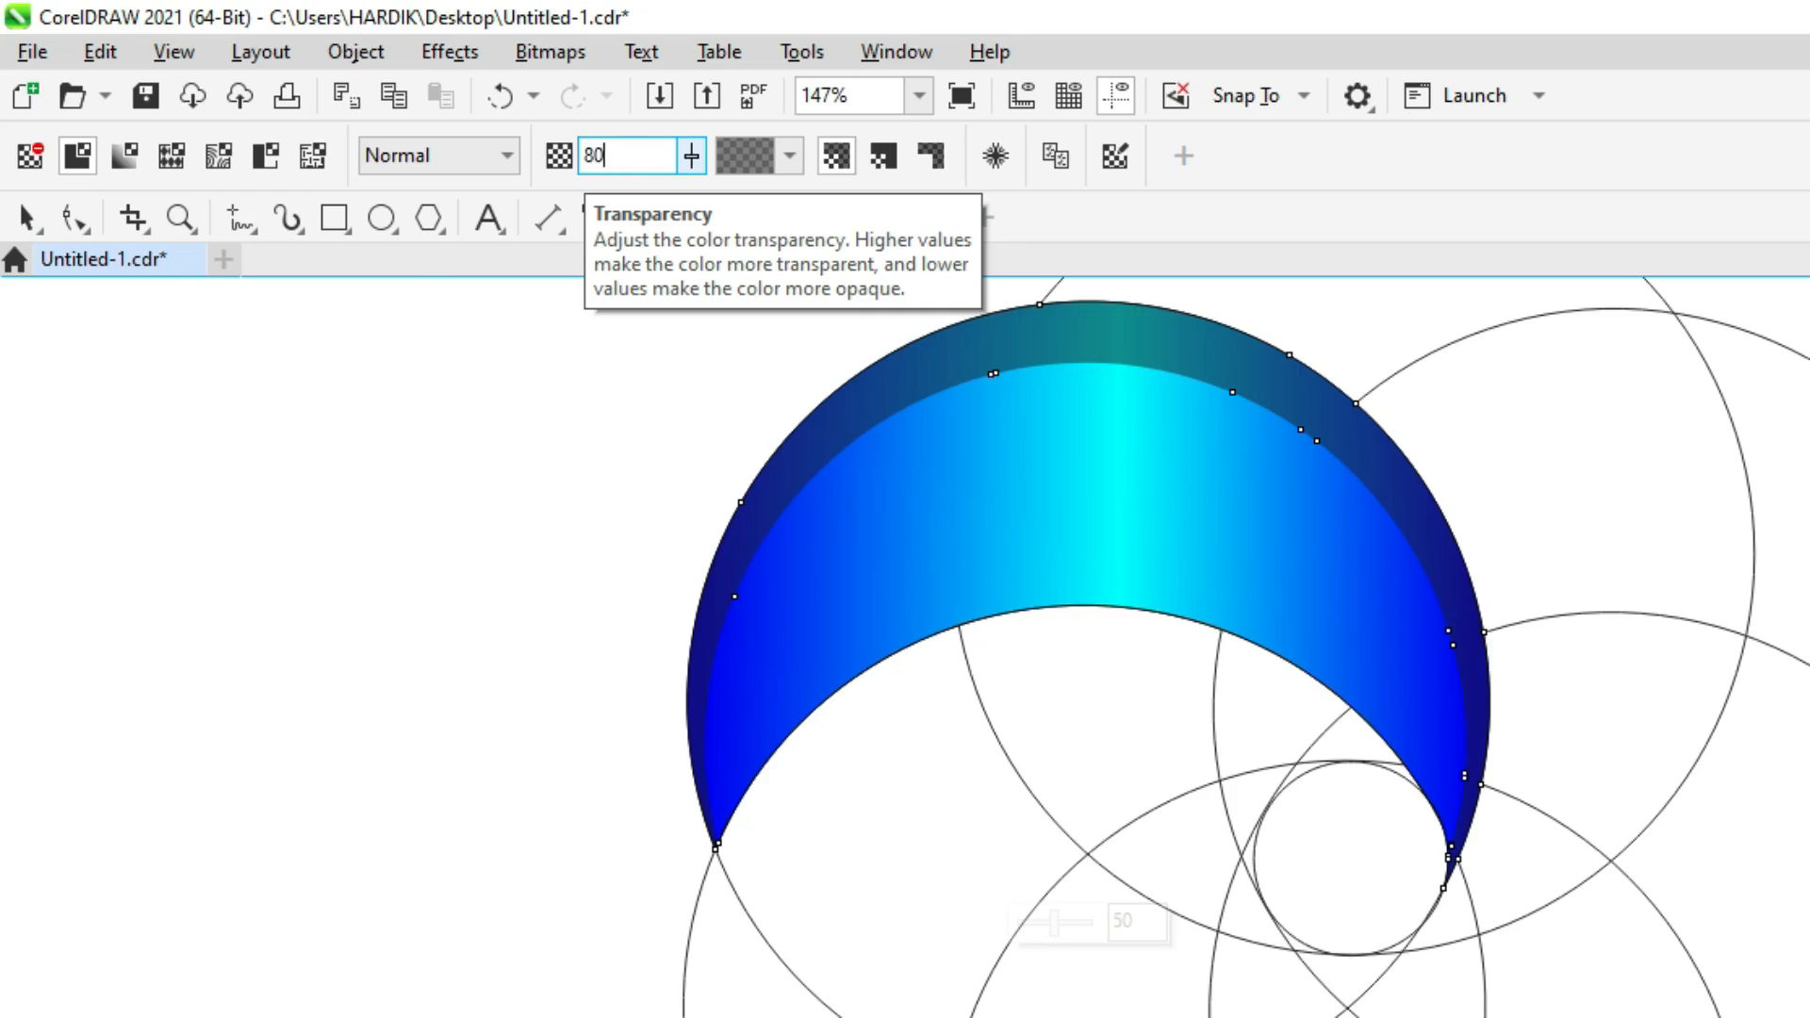
key(Return)
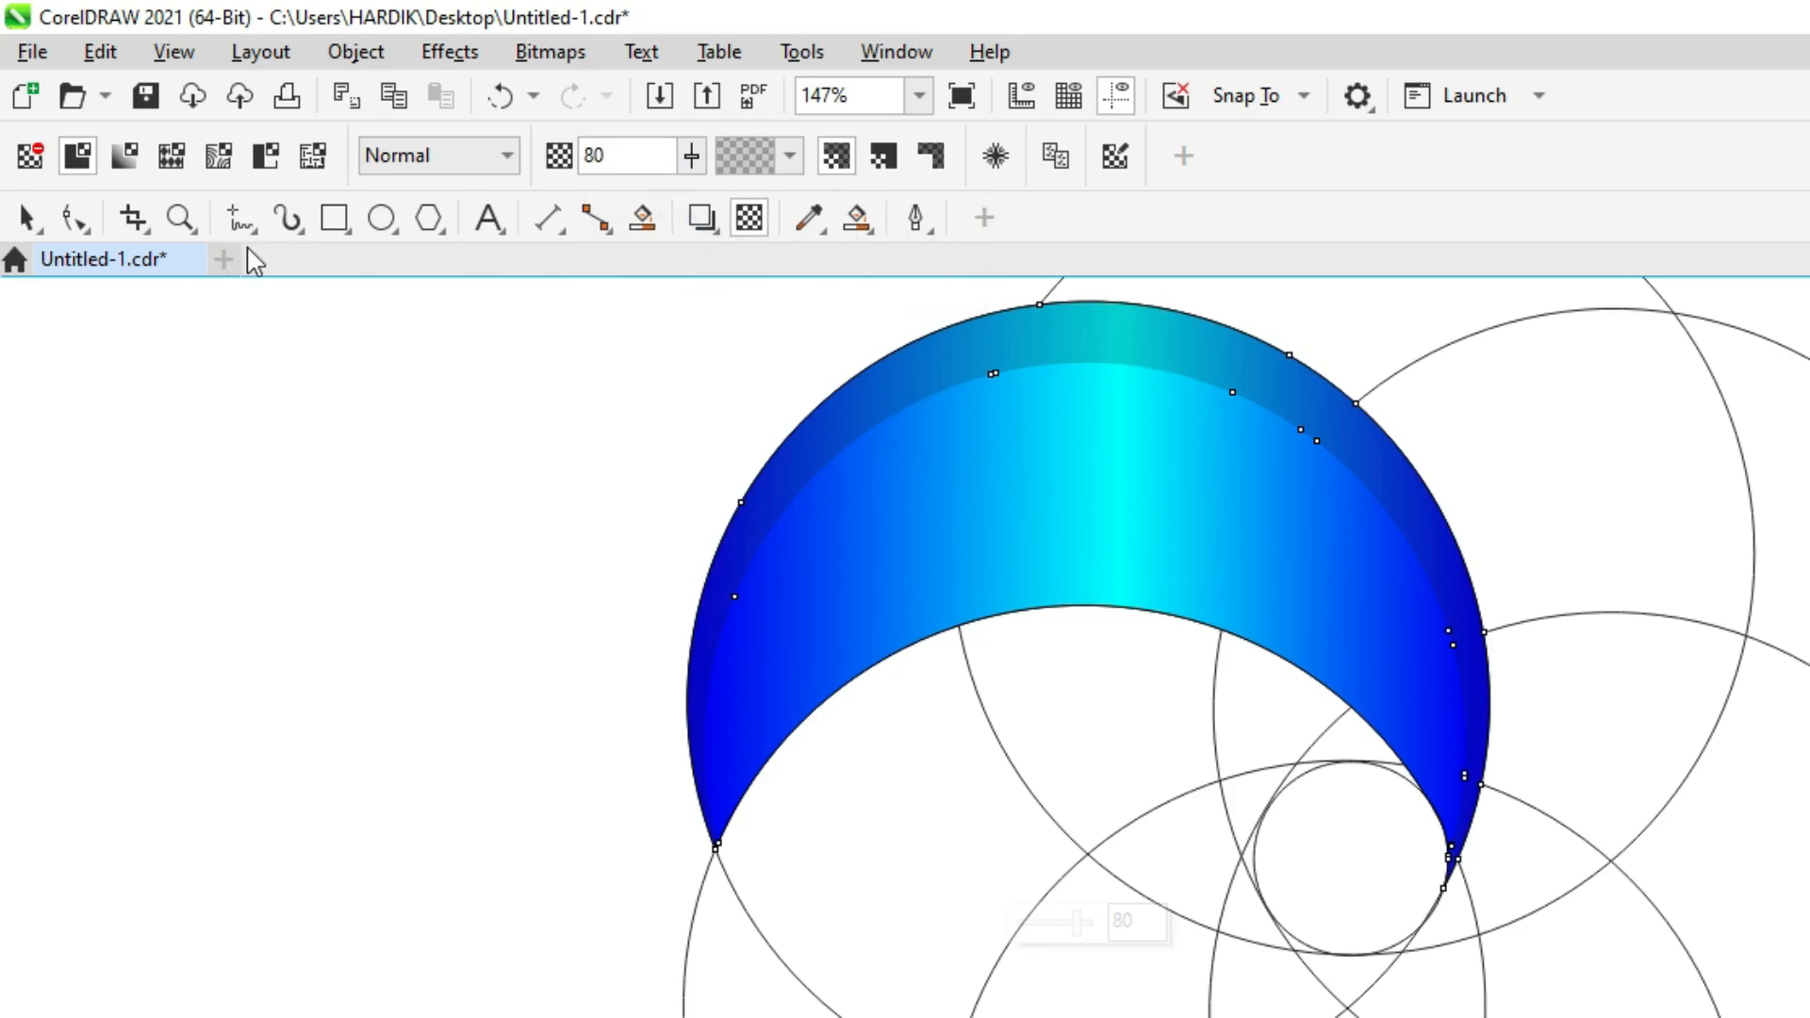
click(26, 218)
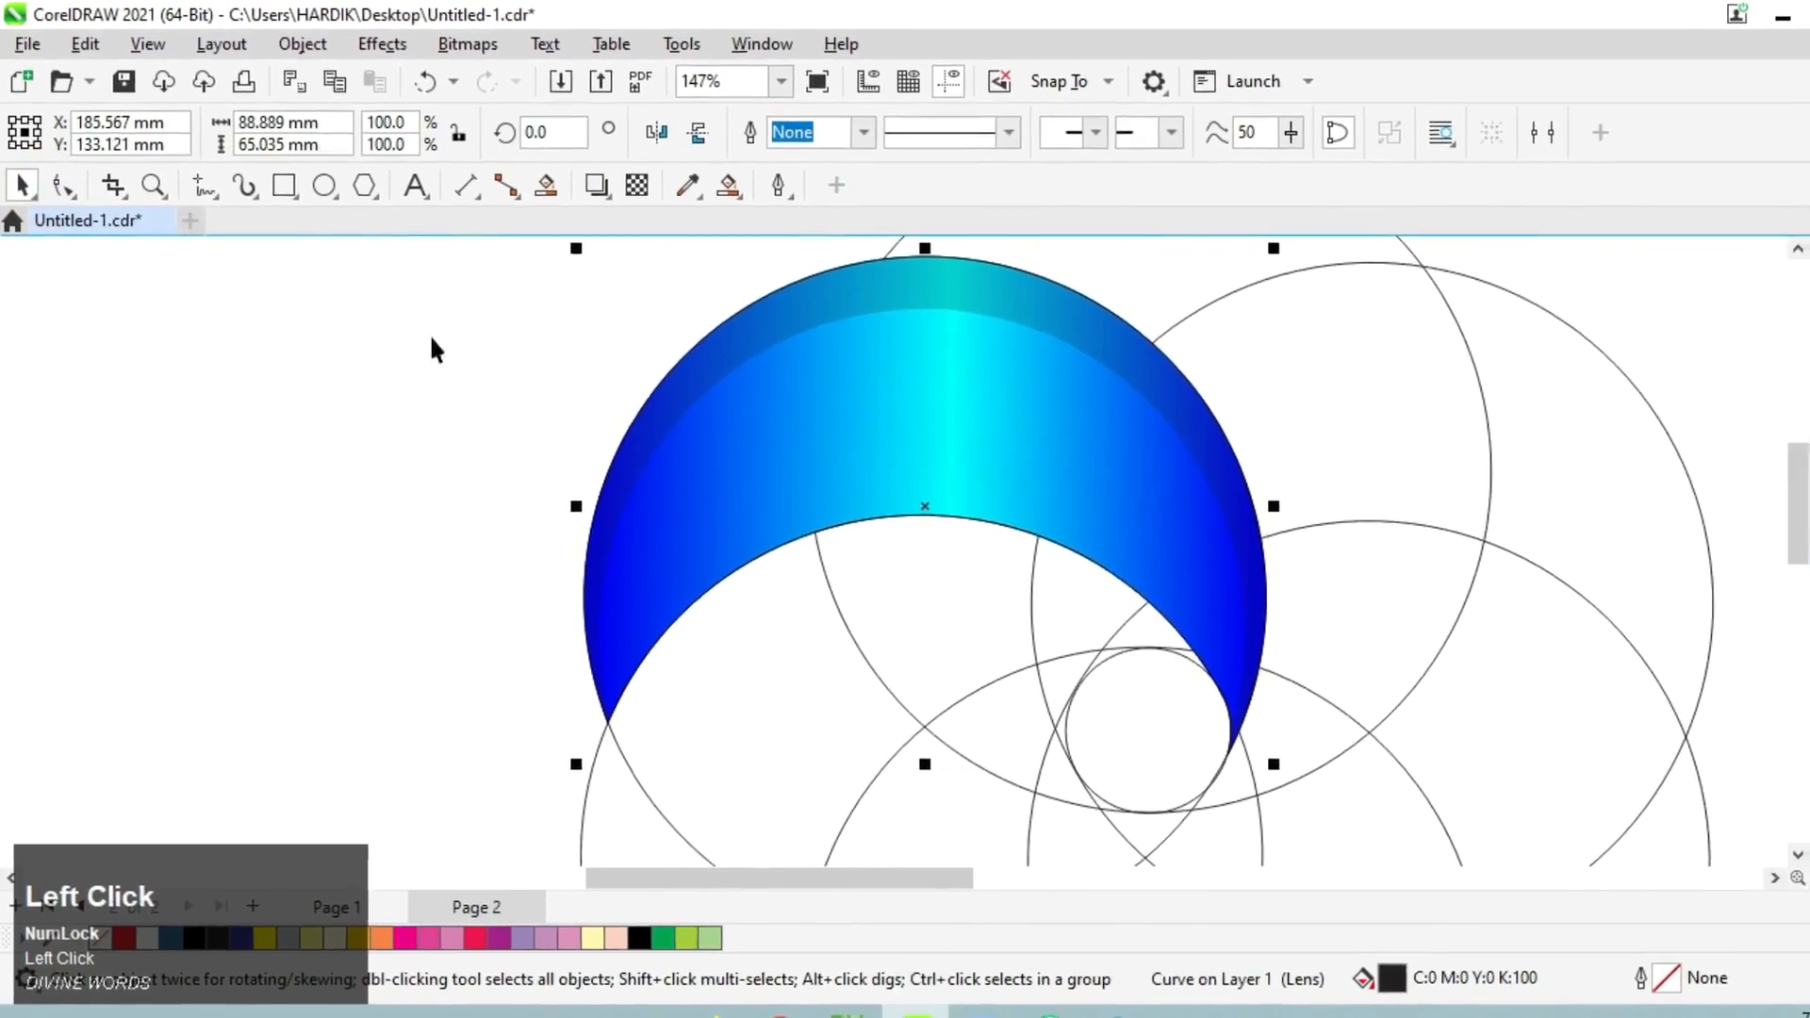
click(480, 366)
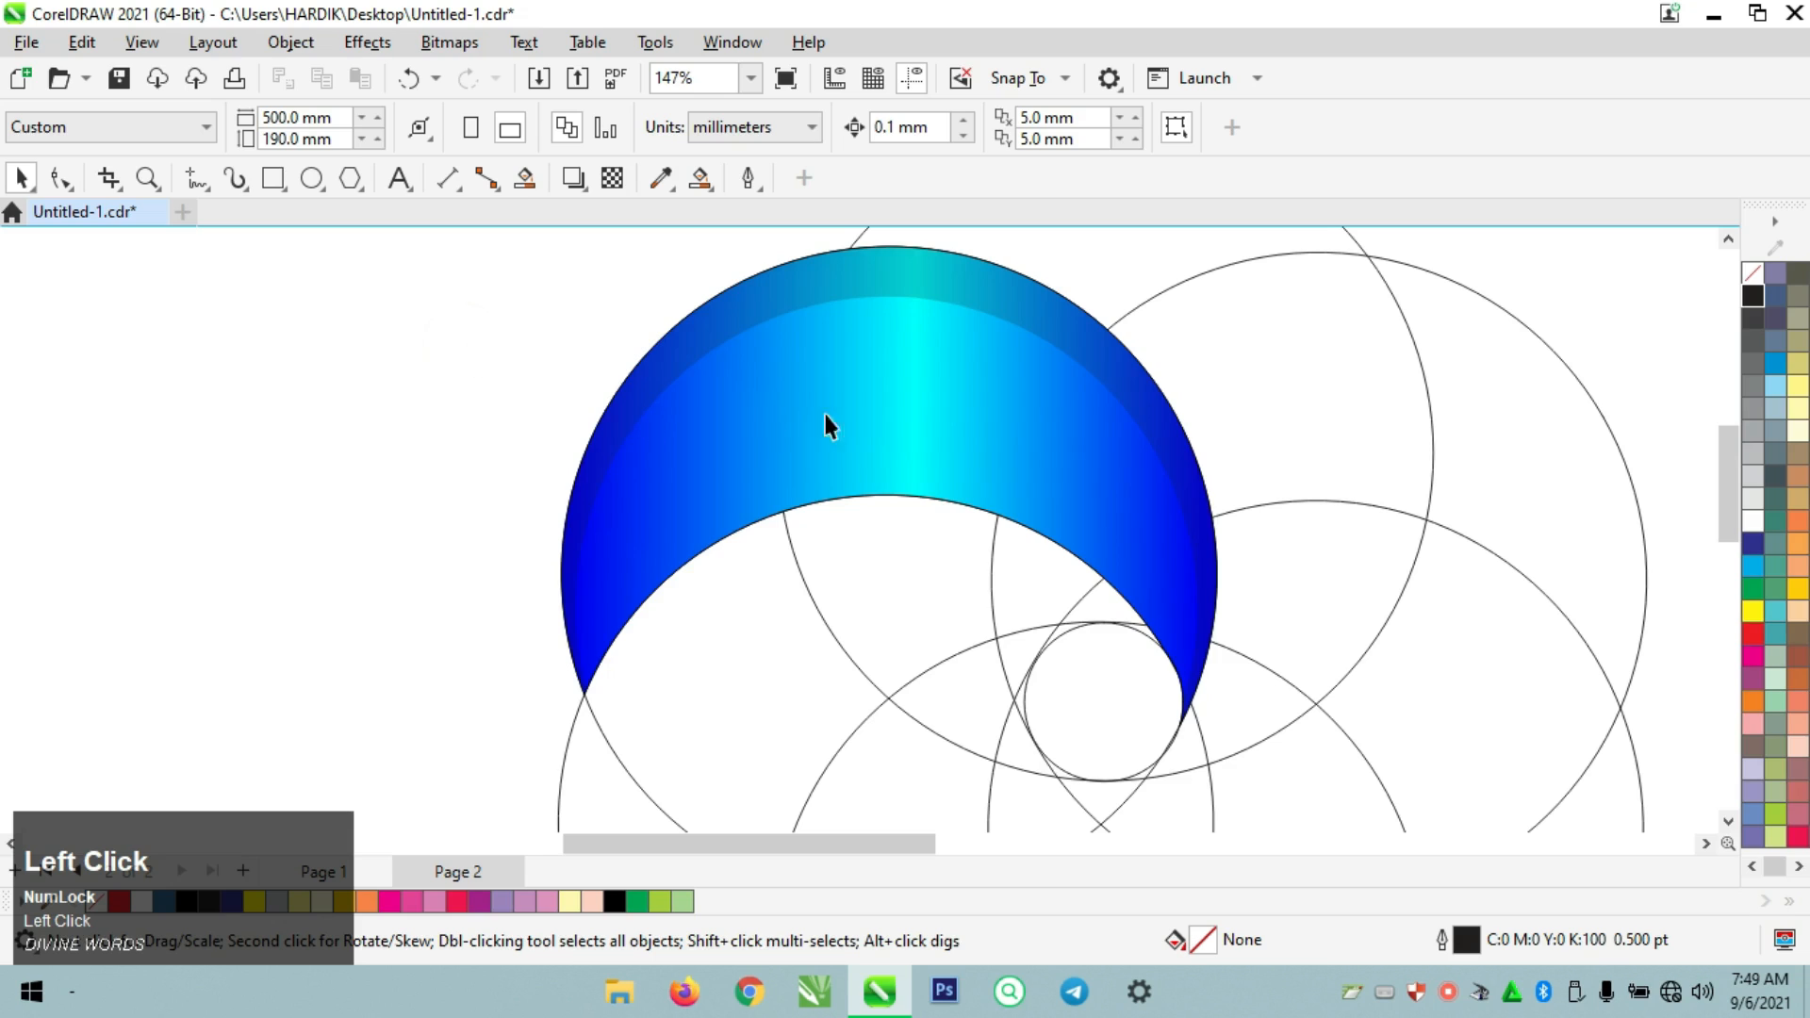
Group the transparent rim with the gradient crescent and remove the group's outline
click(877, 278)
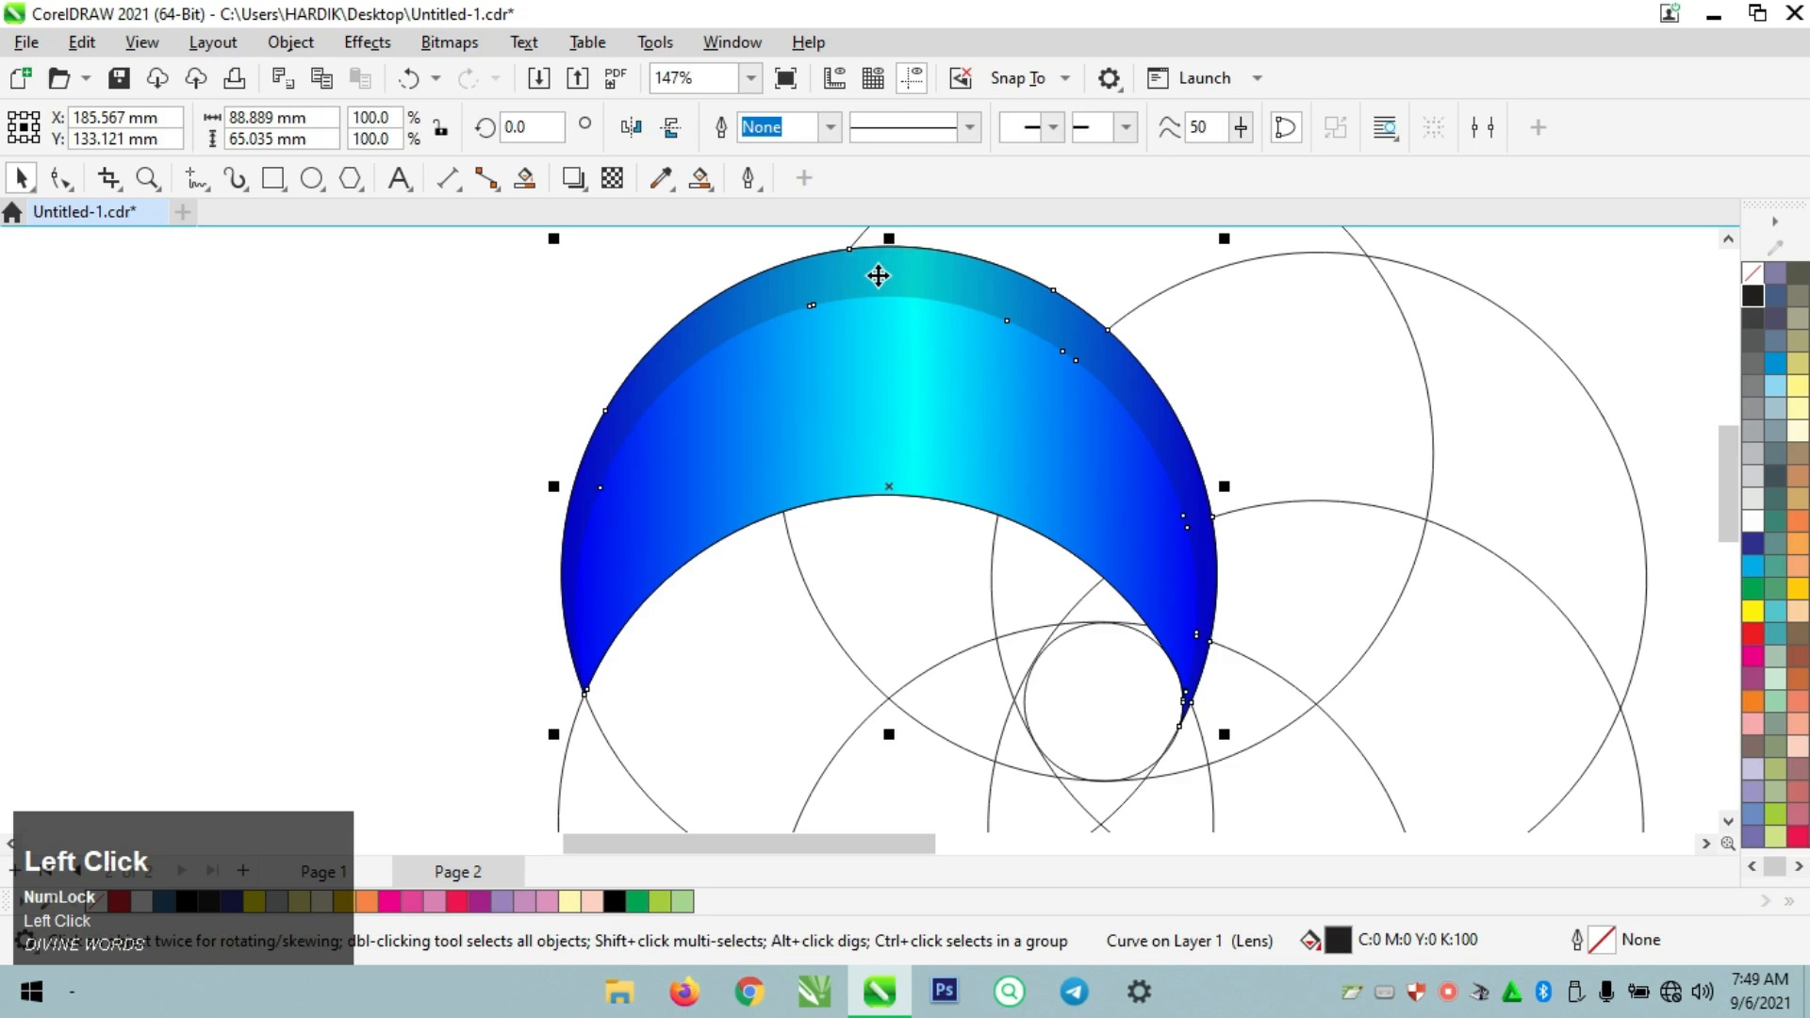
shift+click(882, 354)
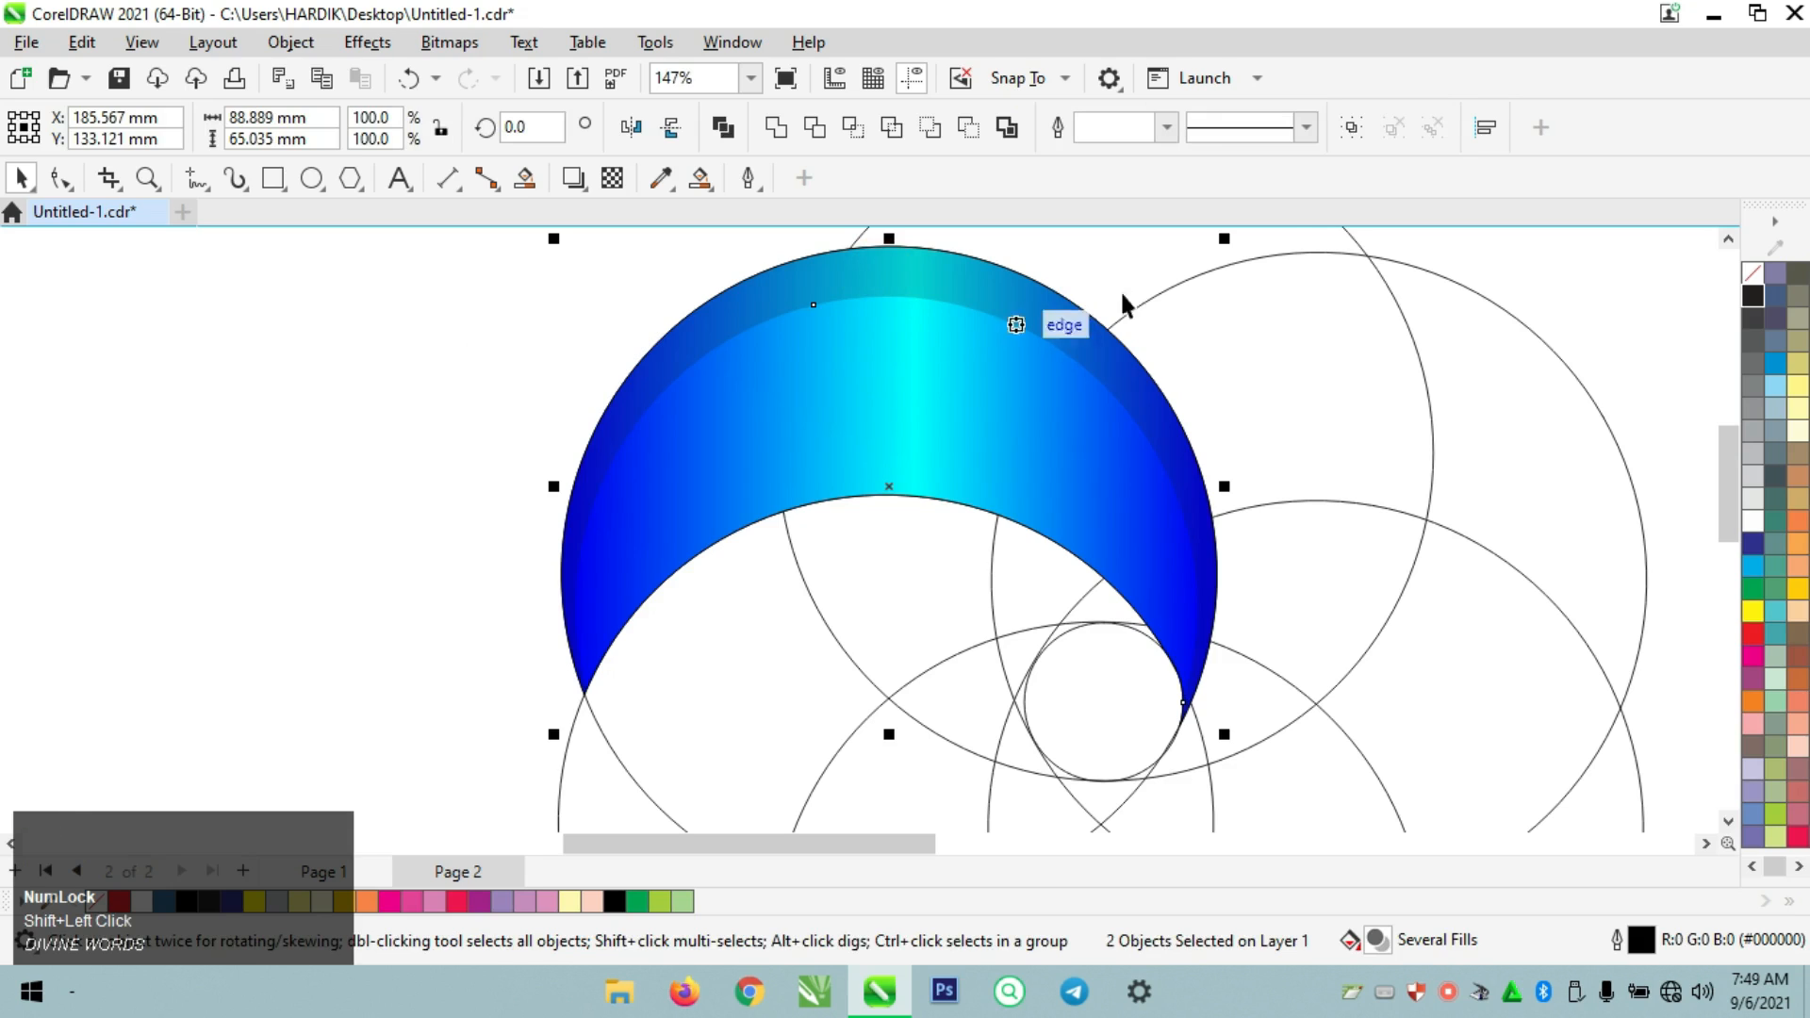
click(1352, 129)
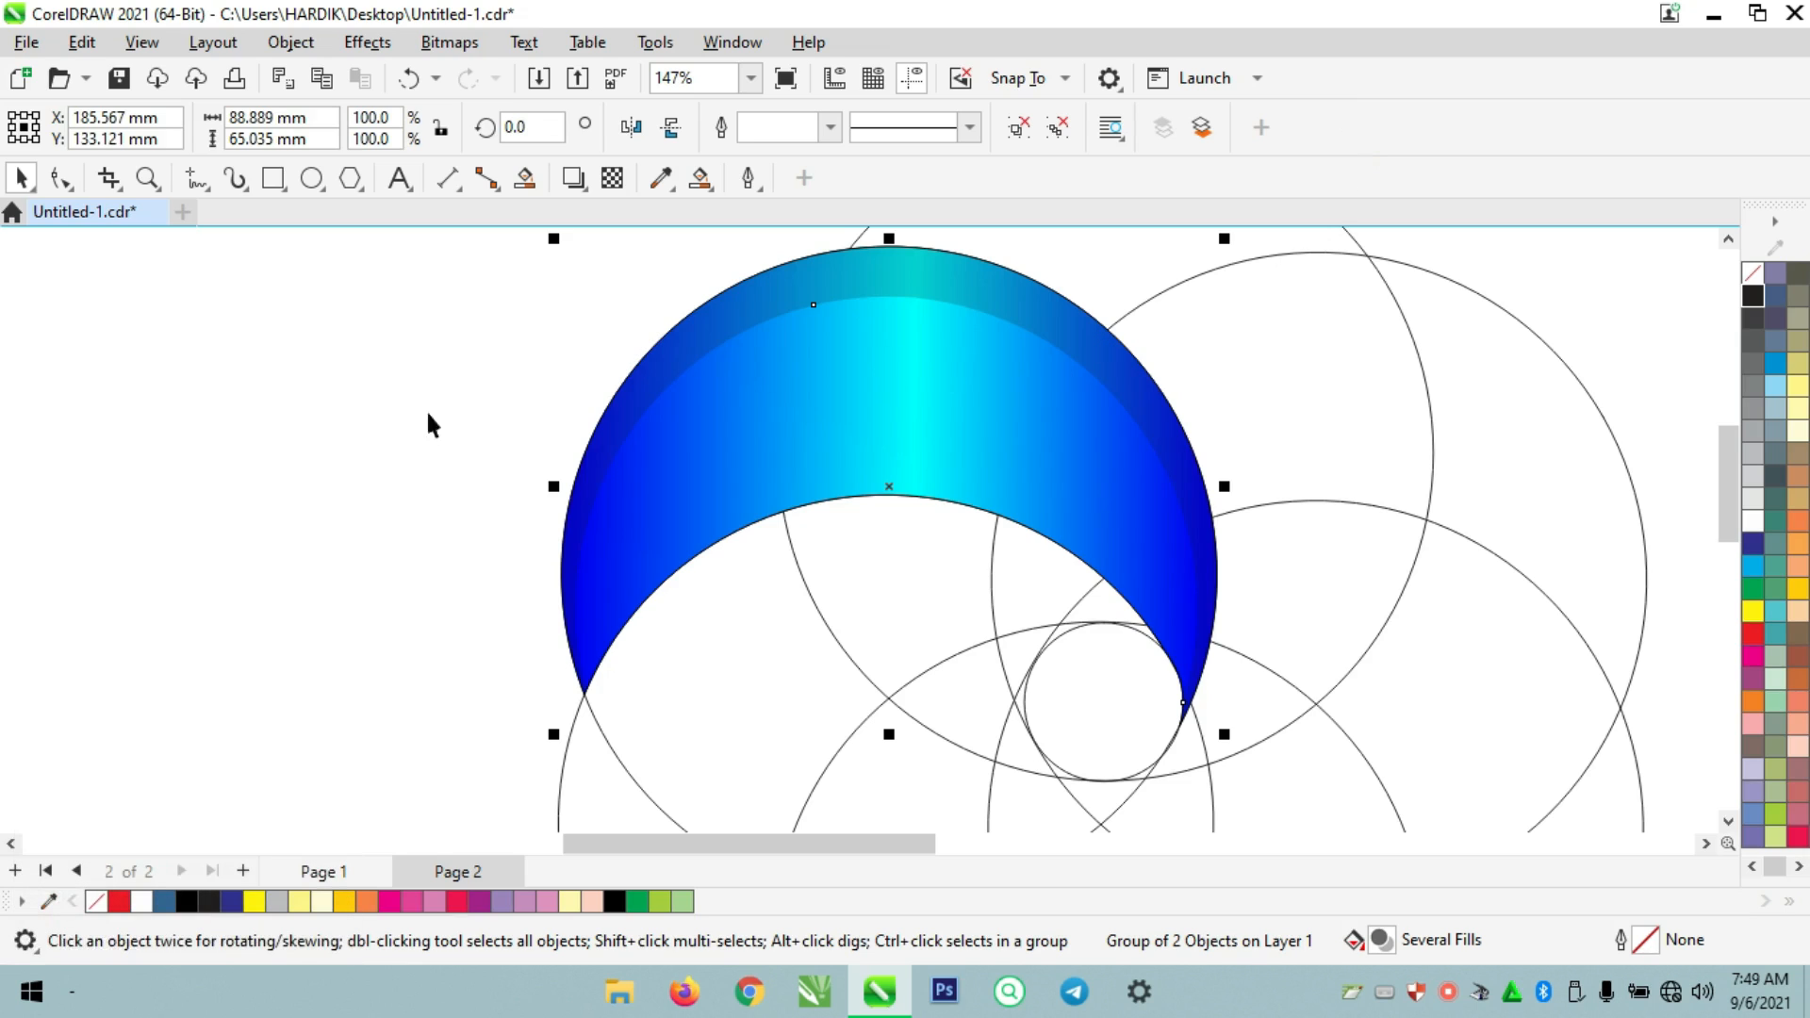
right_click(1751, 274)
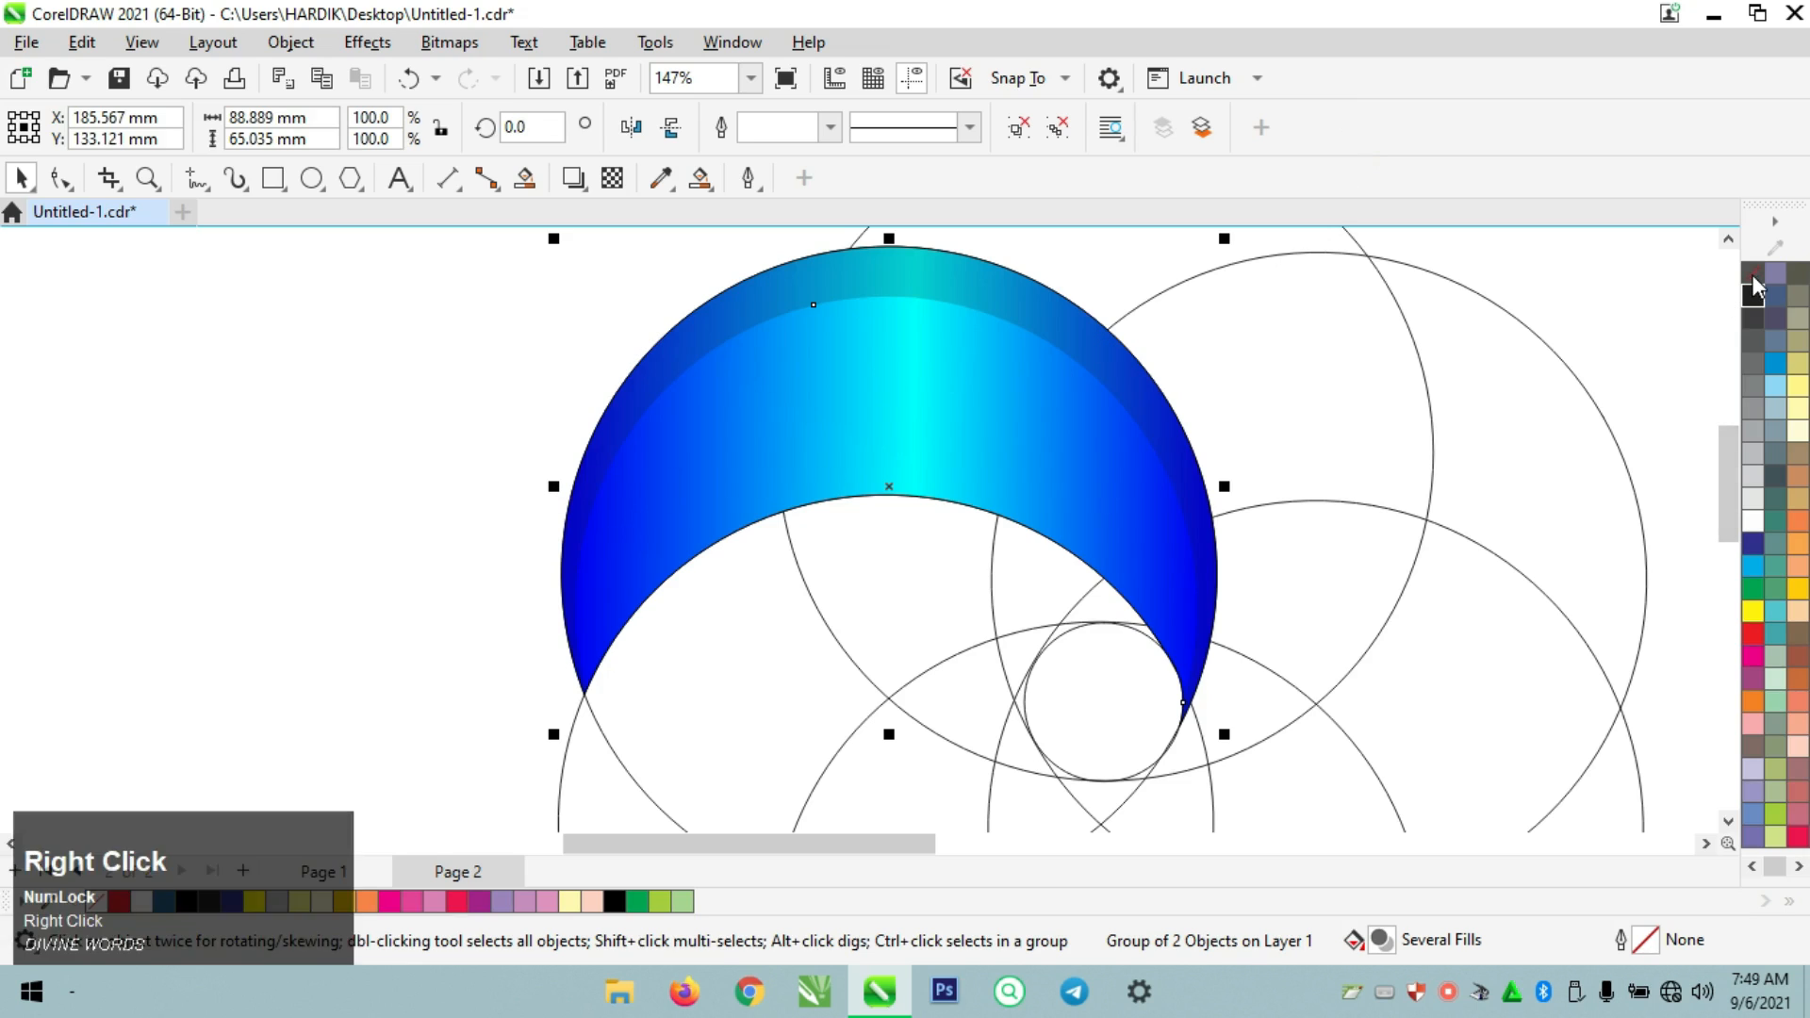
click(1507, 286)
click(873, 373)
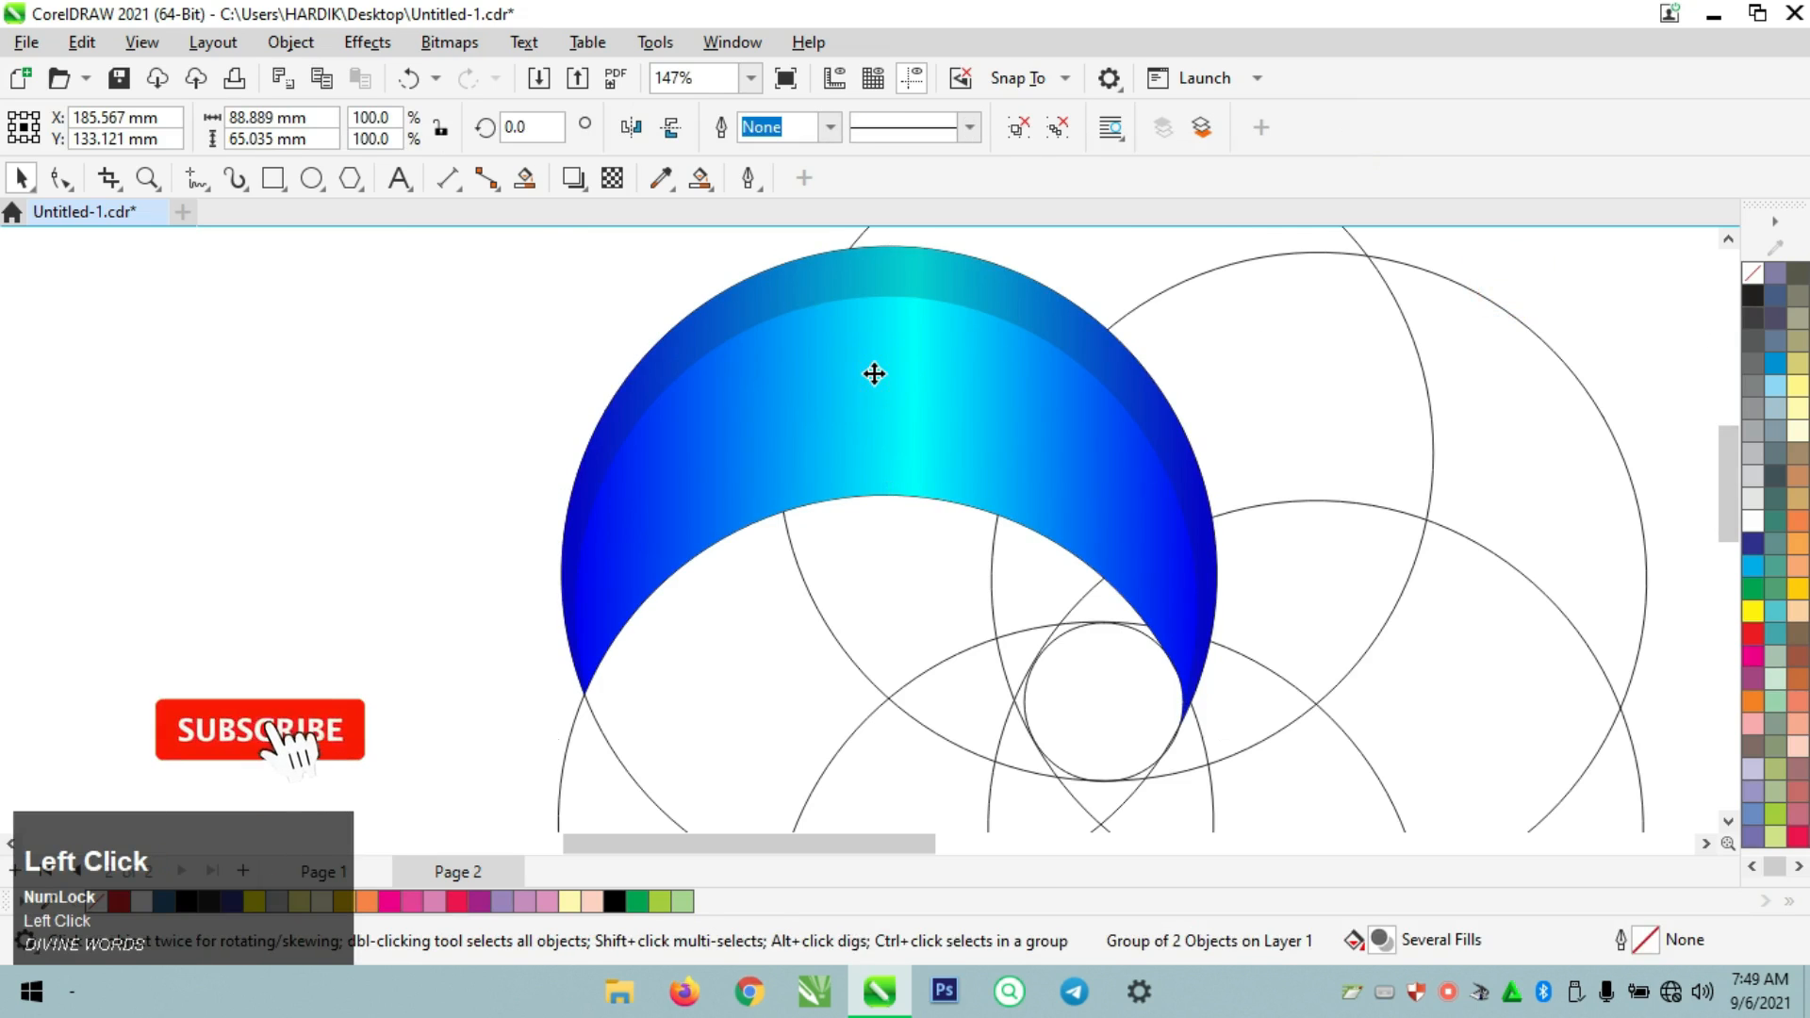